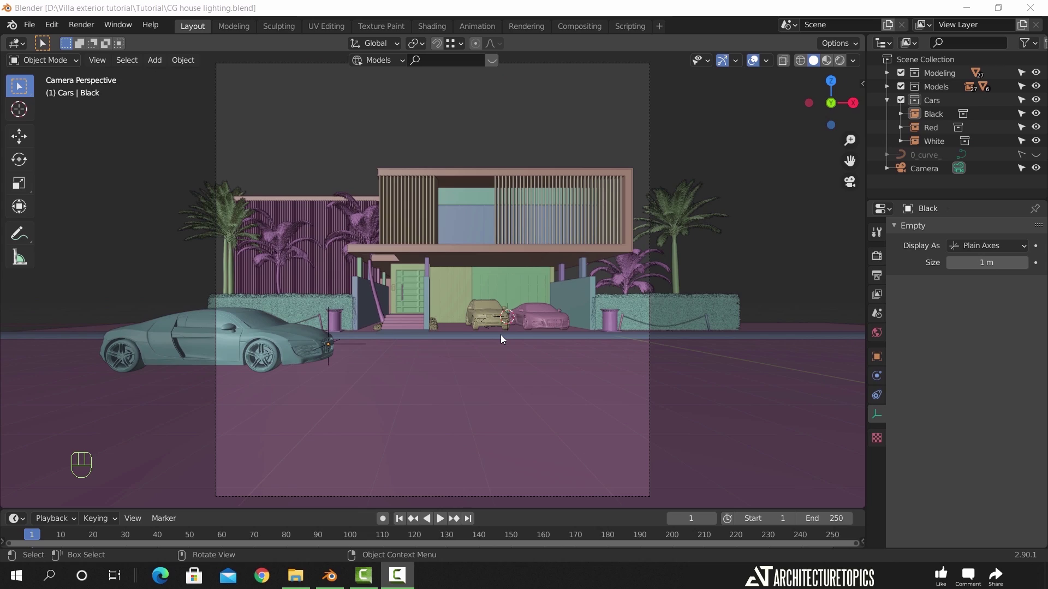
Leave the camera view for an angled overview of the villa and show the scene's render settings
left_click(522, 369)
middle_click_drag(616, 358, 532, 376)
scroll(531, 375, "down", 5)
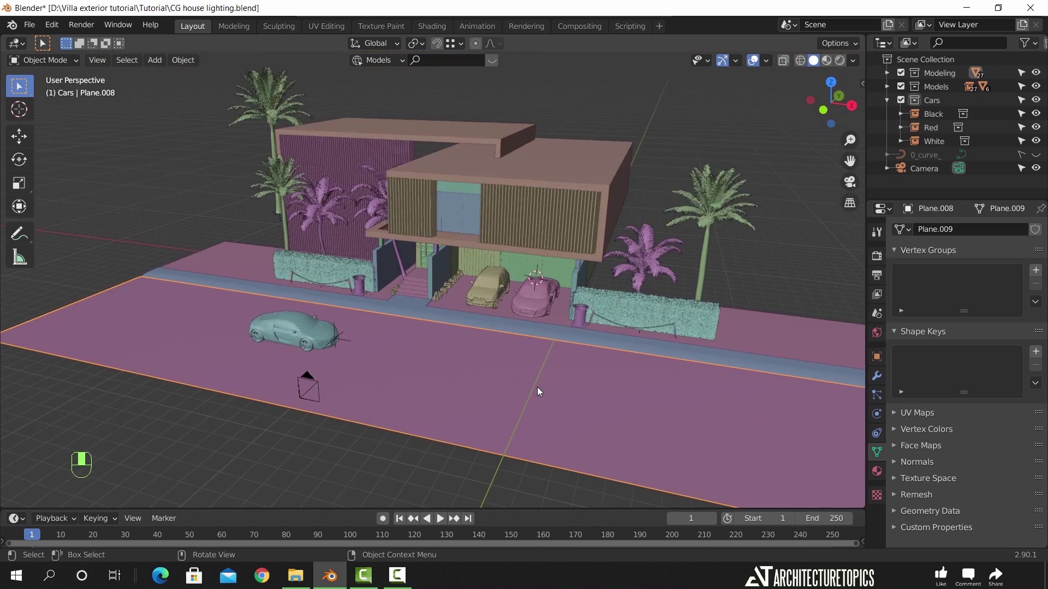
left_click(875, 256)
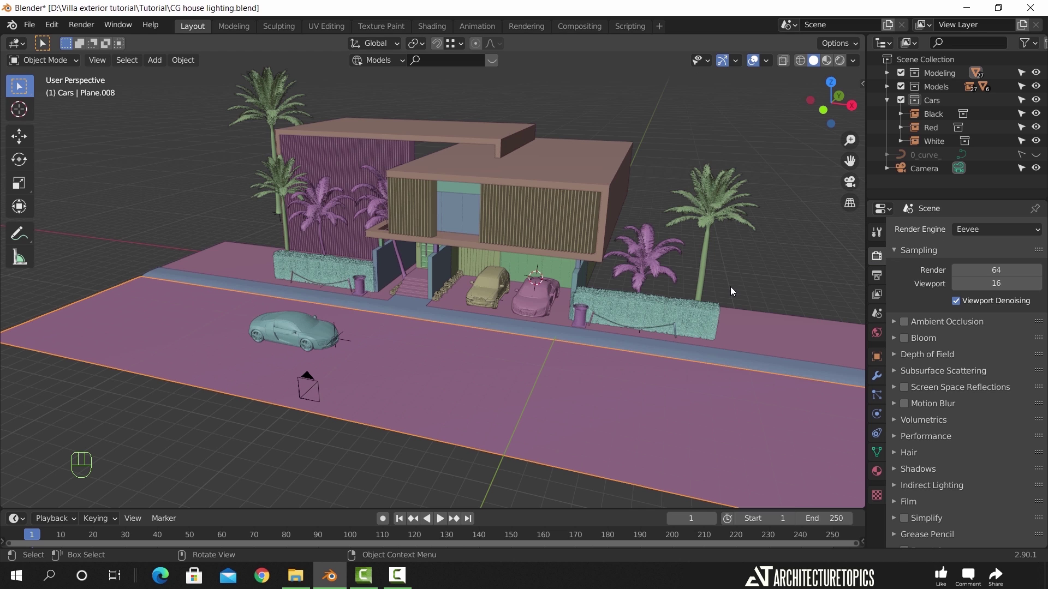
Split the 3D viewport into two side-by-side areas and turn the new one into a Shader Editor with its sidebar hidden
left_click_drag(863, 73, 540, 100)
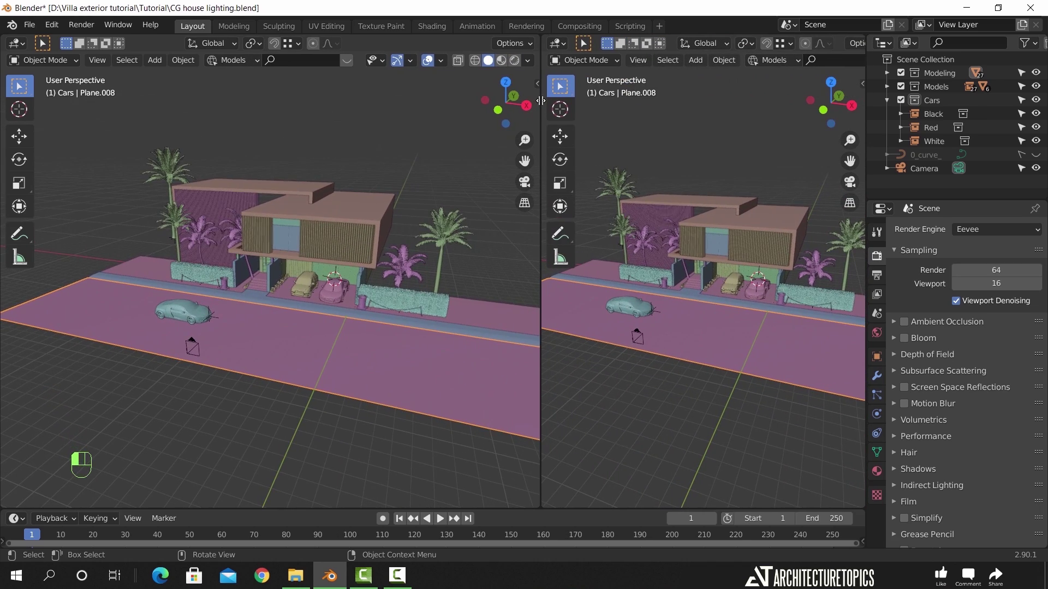
left_click(556, 43)
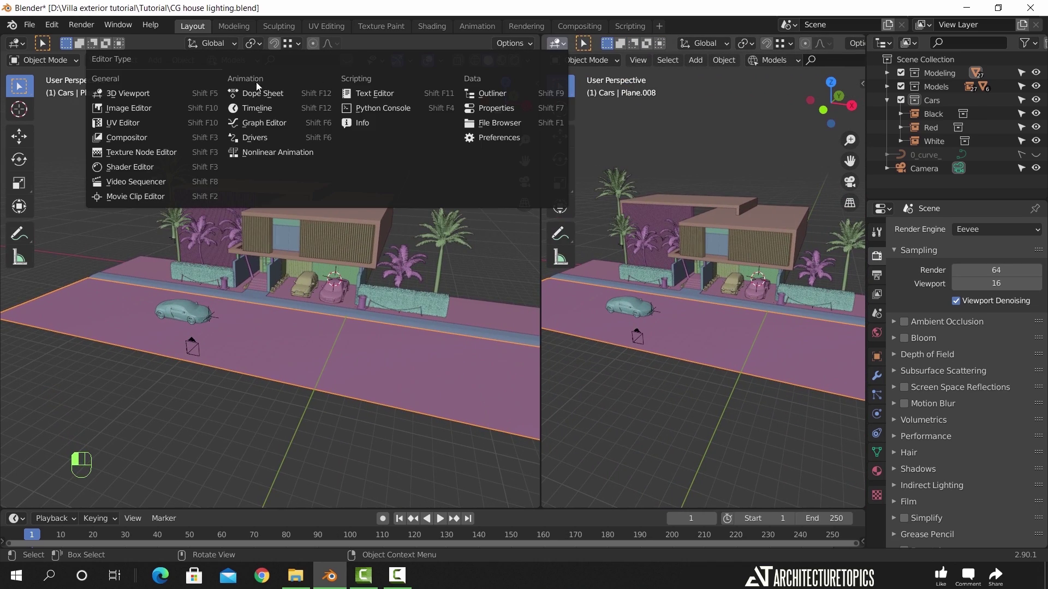
left_click(162, 163)
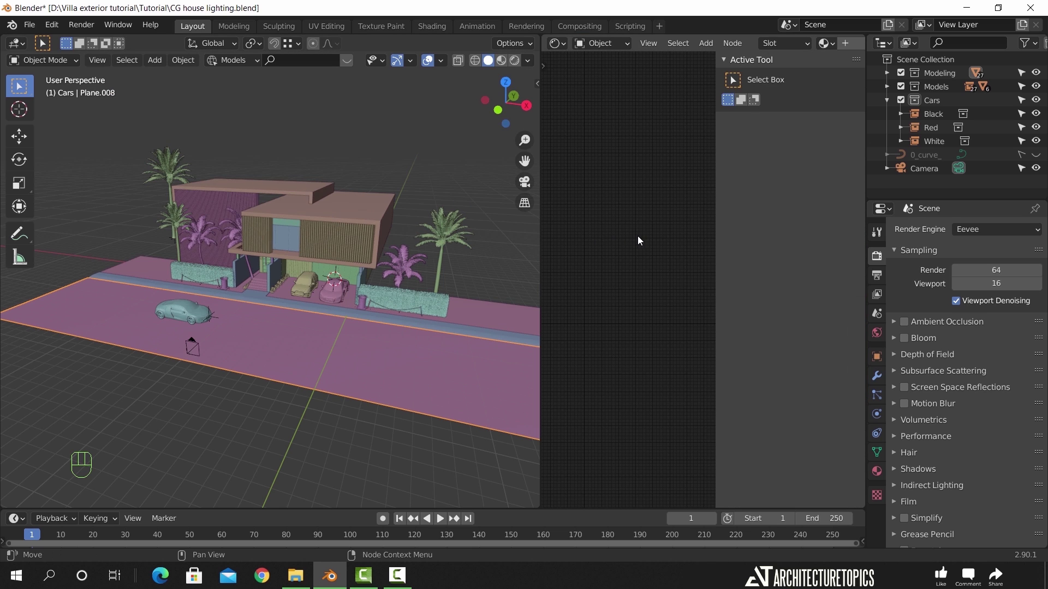
key("n")
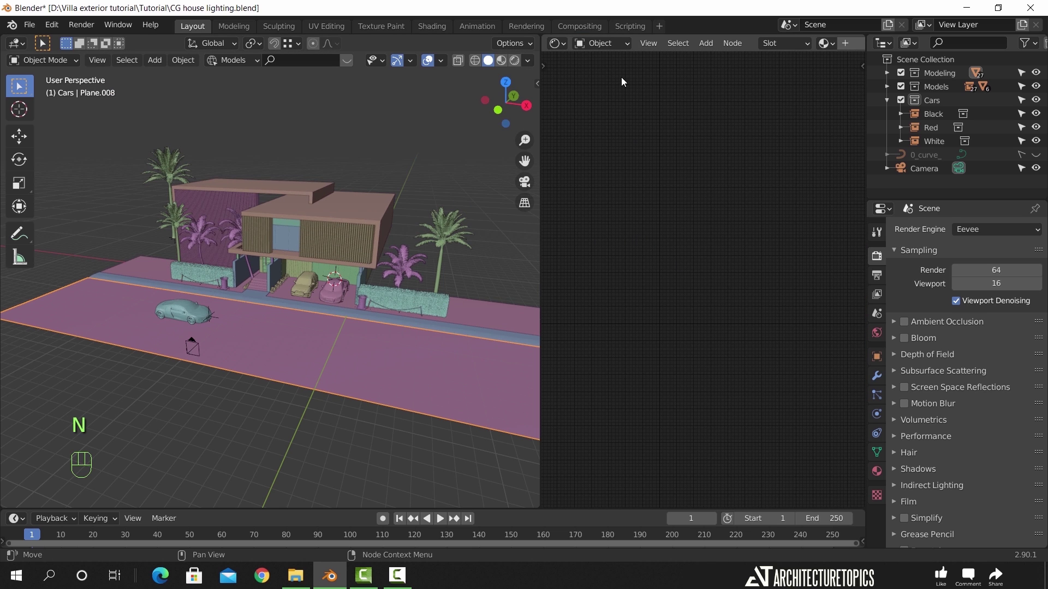
Show the World shader's nodes in the Shader Editor and set the 3D viewport to rendered shading
left_click(617, 45)
left_click(613, 70)
scroll(677, 245, "up", 3)
left_click_drag(635, 269, 669, 272)
middle_click_drag(632, 257, 673, 255)
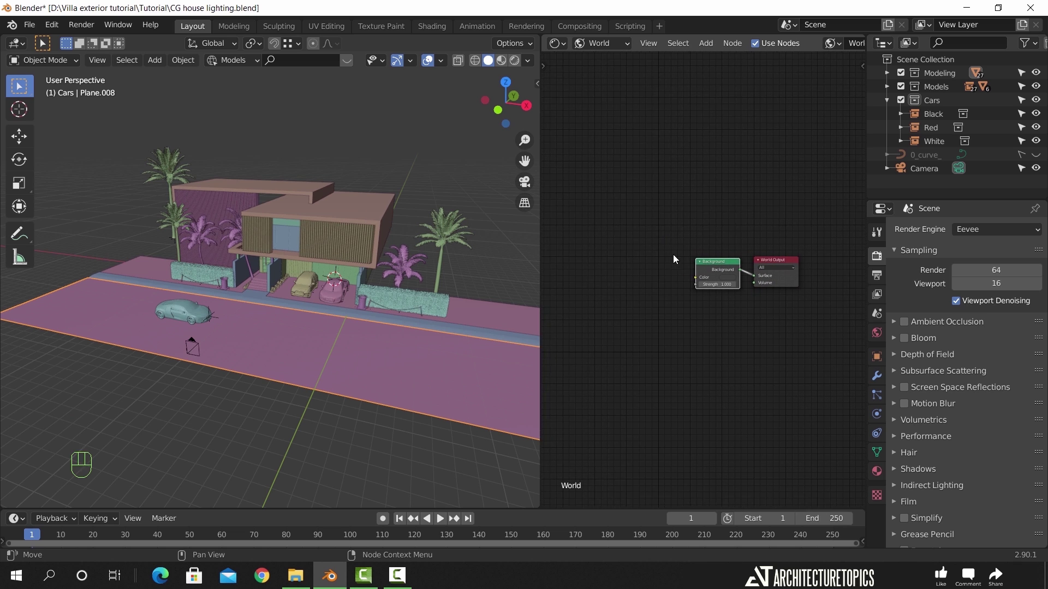
scroll(665, 253, "up", 3)
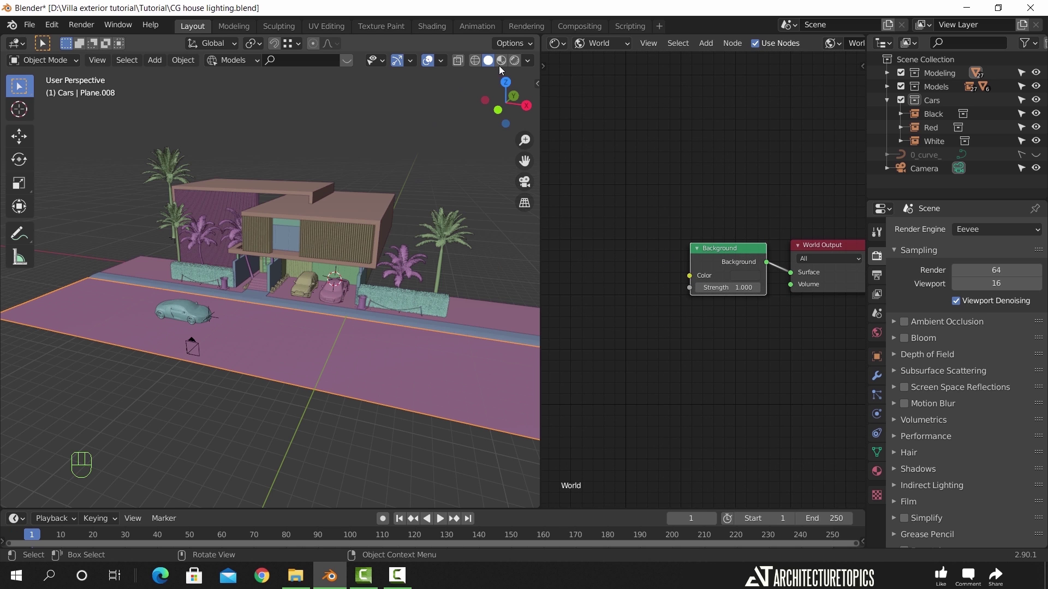
left_click(513, 61)
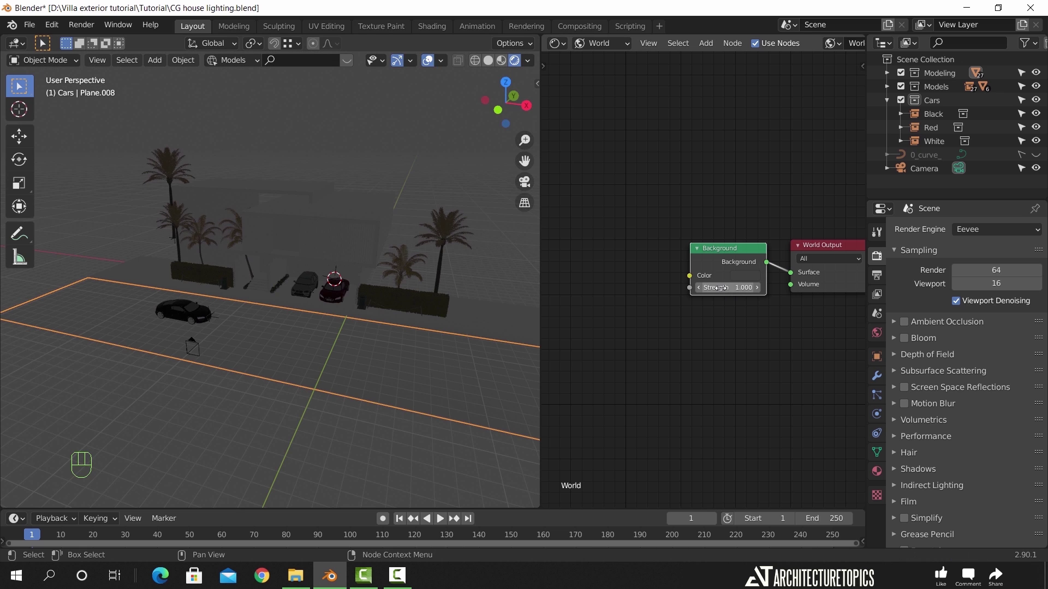
Try a world Background strength of 3.4 and restore it to 1
left_click_drag(720, 288, 737, 287)
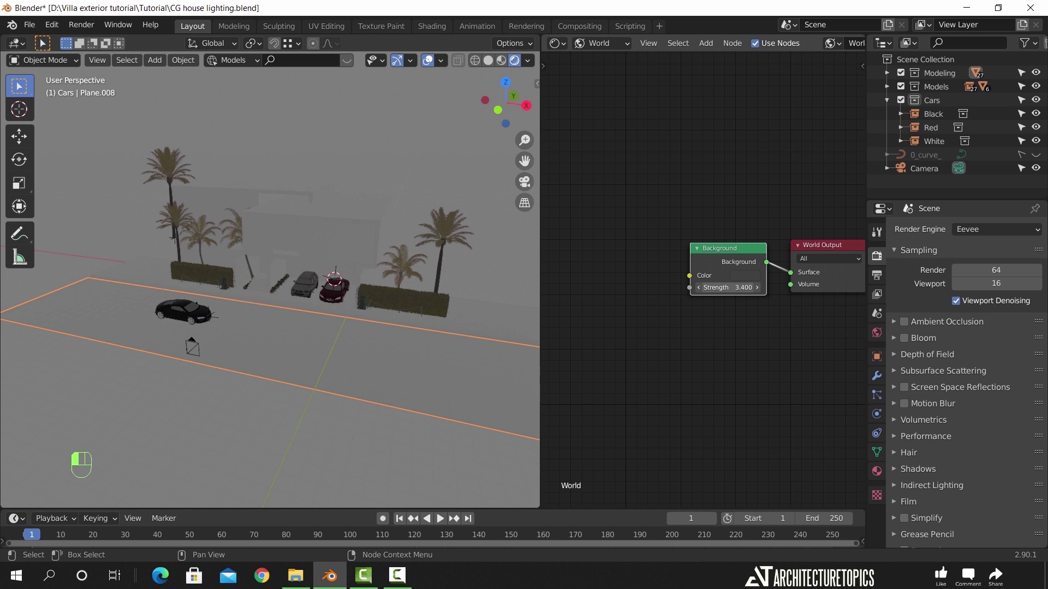
left_click(726, 287)
type("1")
key("Return")
Add an Environment Texture node to the World shader, placed in front of the Background node
key("shift+a")
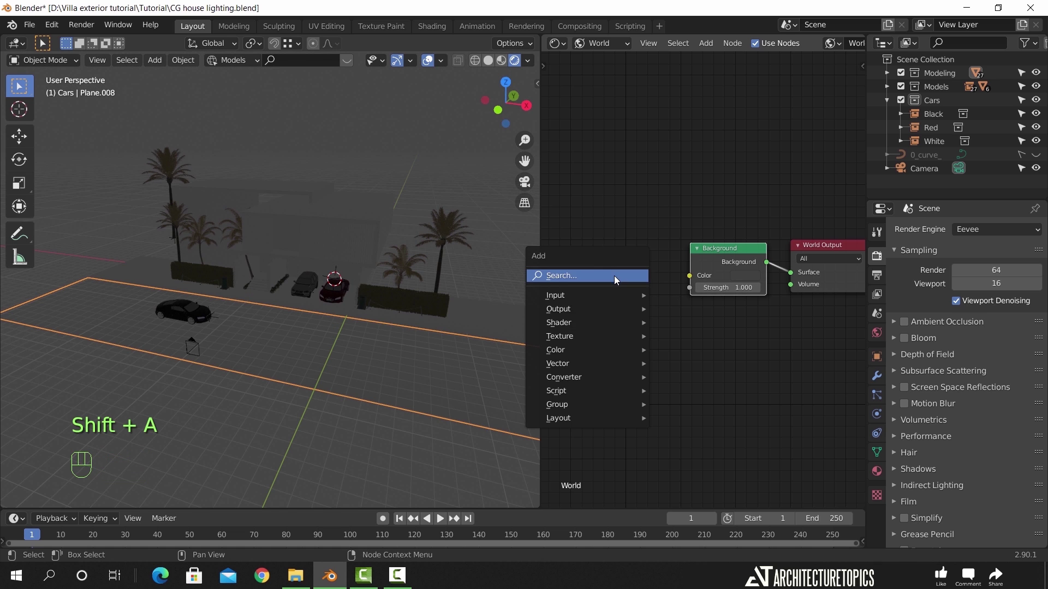
mouse_move(615, 335)
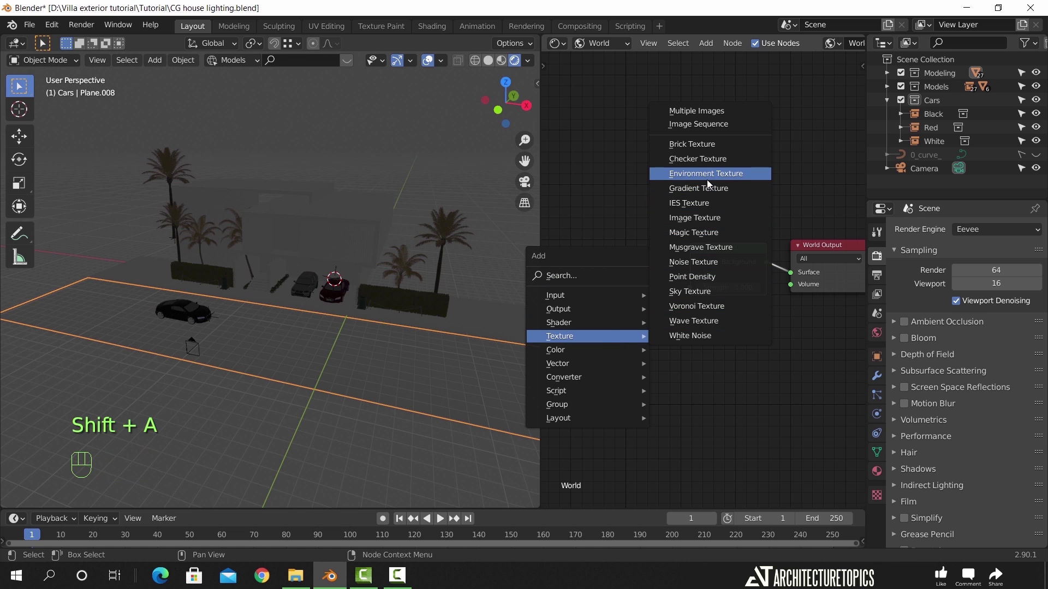
left_click(746, 178)
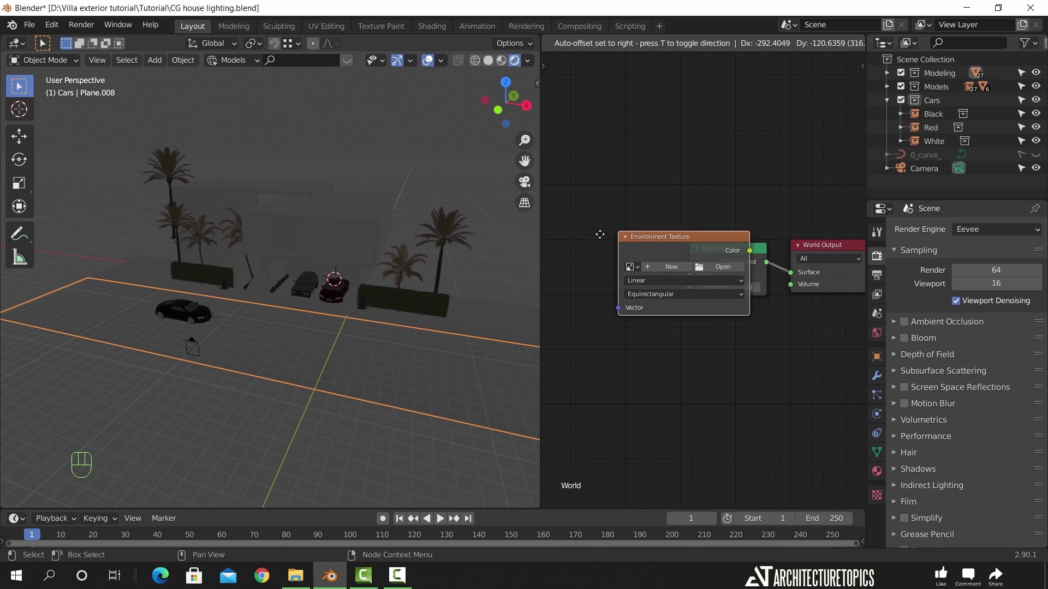
left_click(546, 232)
left_click_drag(633, 245, 695, 258)
Load hilly_terrain_01_4k.exr from the Texture folder into the Environment Texture and link its Color output to the Background color
left_click(710, 280)
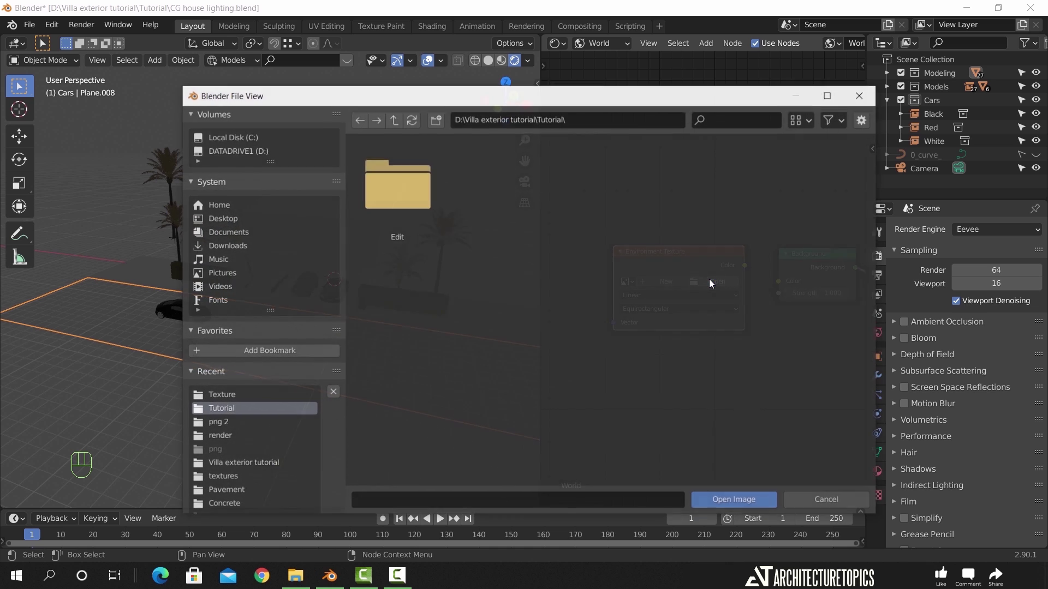
left_click(396, 121)
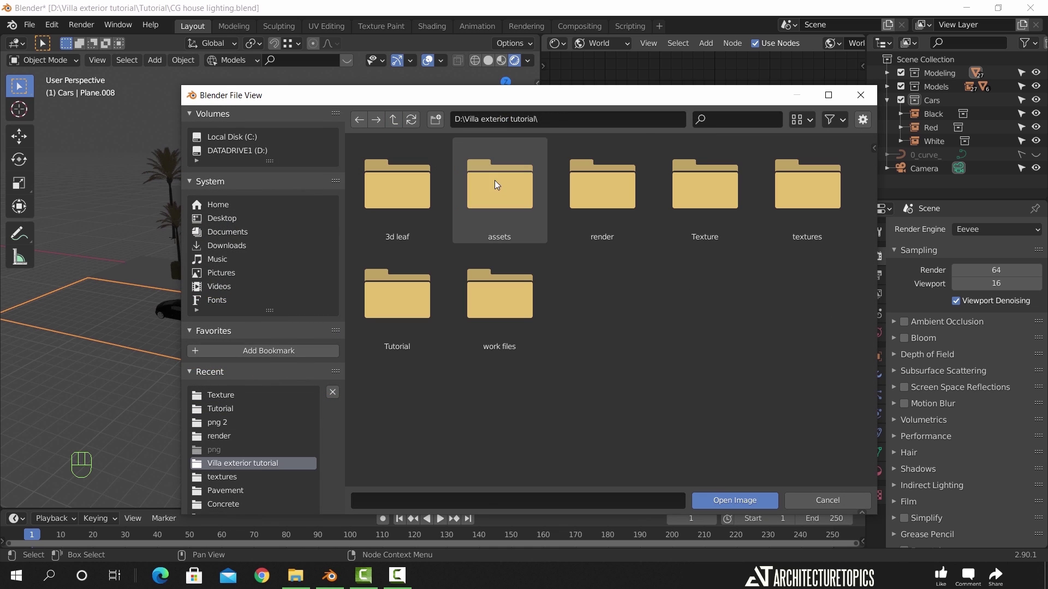
left_click(659, 190)
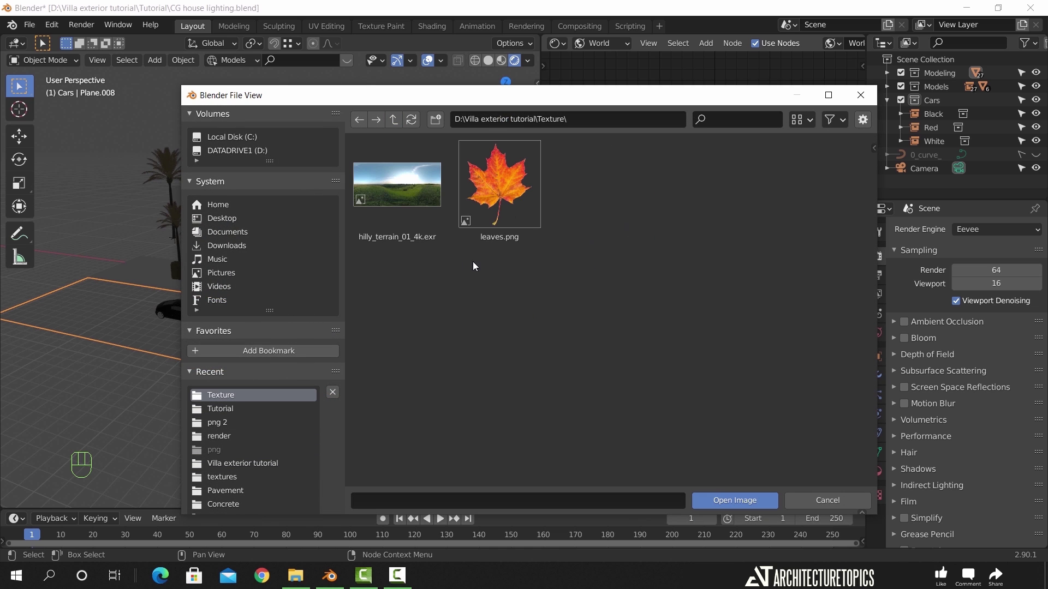
left_click(422, 199)
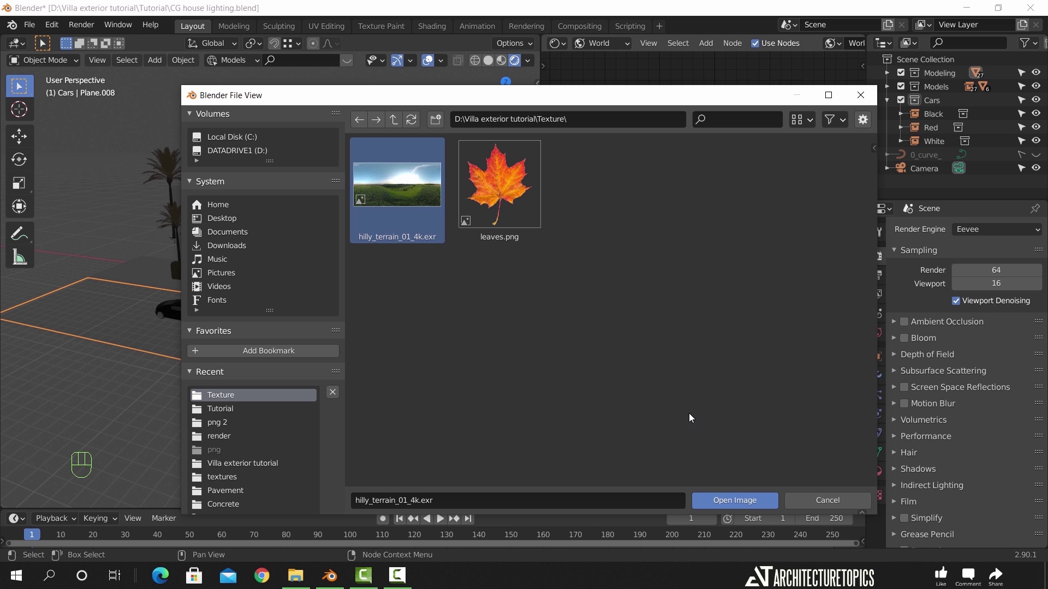
left_click(725, 496)
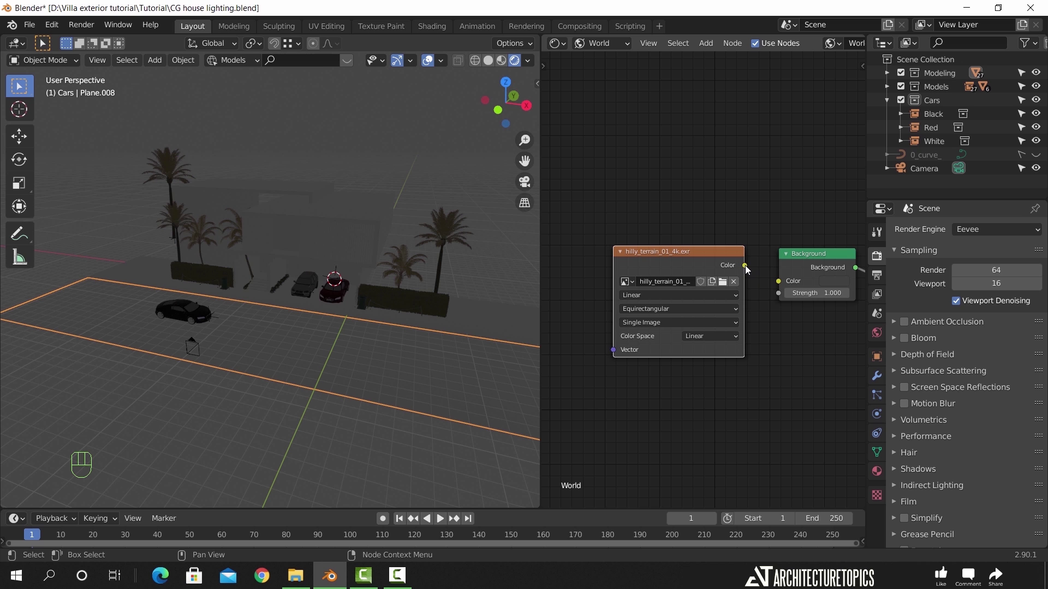
left_click_drag(745, 266, 779, 284)
left_click_drag(763, 372, 763, 371)
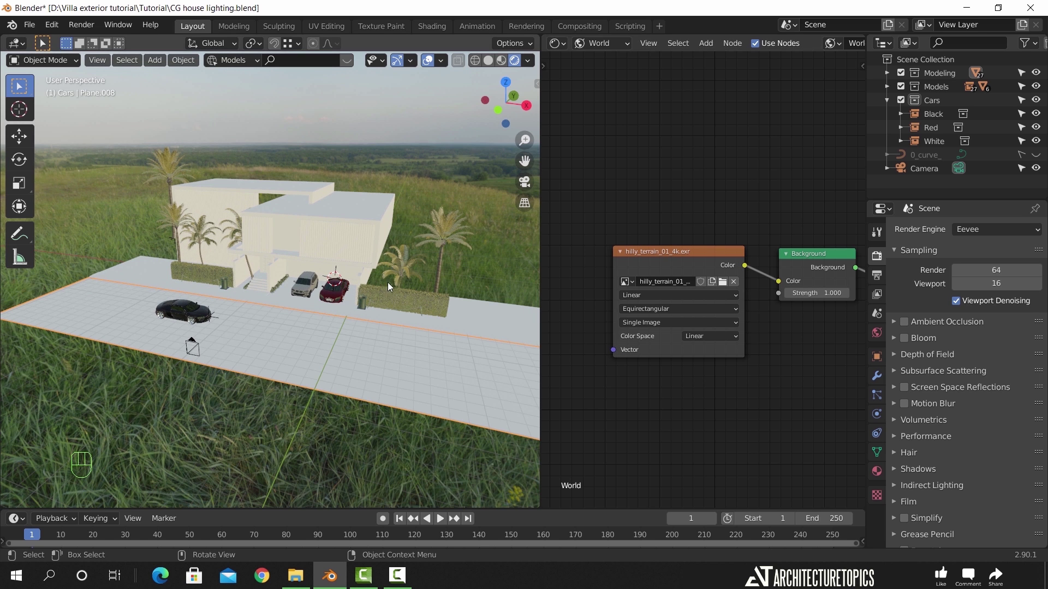
Inspect the sky around the villa and check the Node Wrangler add-on in the preferences by searching for "node"
middle_click_drag(387, 283, 301, 343)
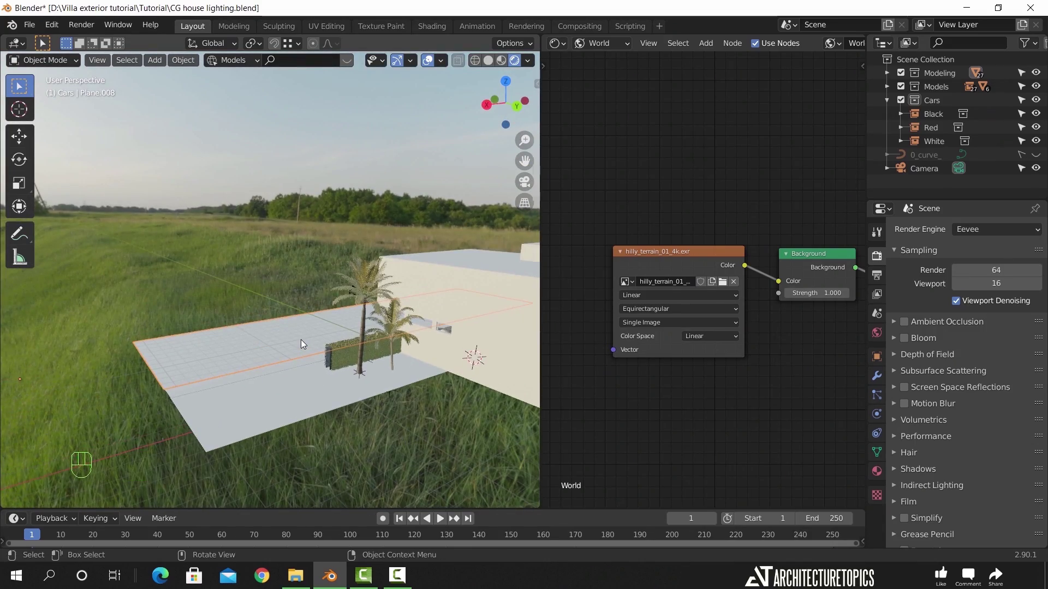
left_click(58, 25)
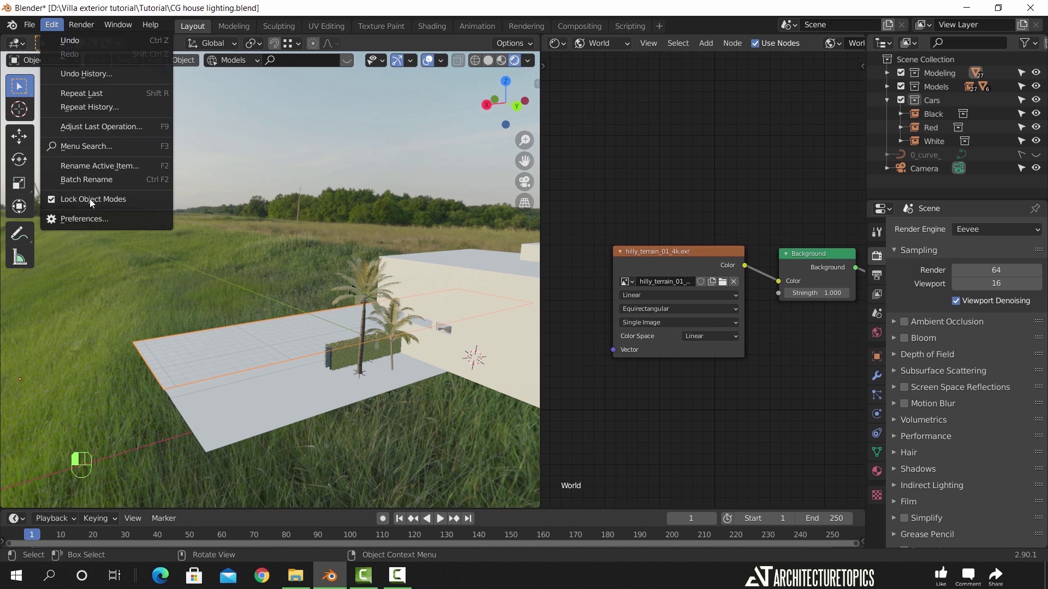
left_click(94, 218)
left_click(368, 92)
type("node")
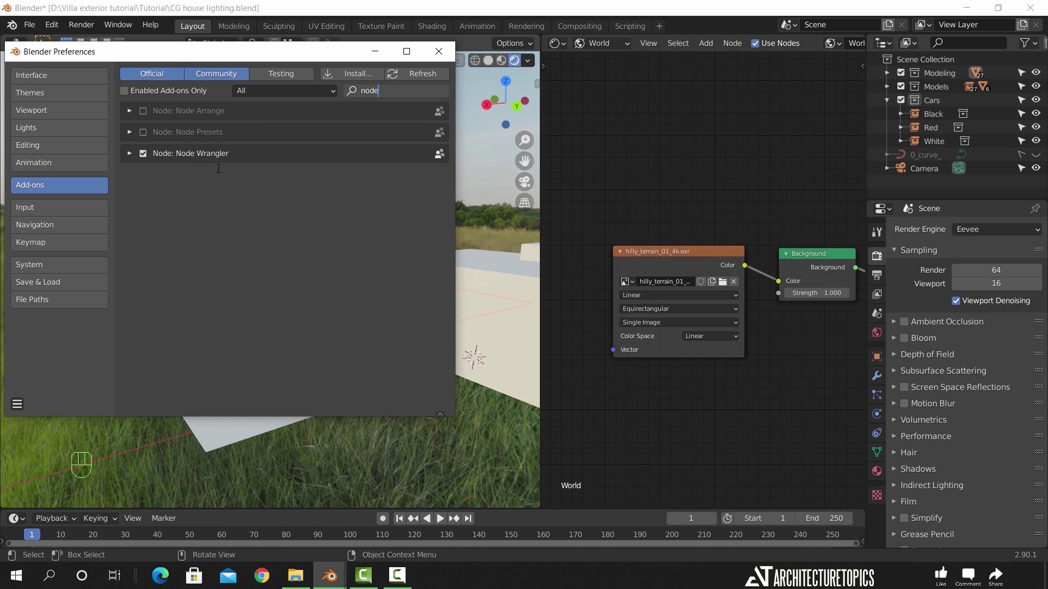
left_click(438, 51)
Add Mapping and Texture Coordinate nodes to the environment texture with Node Wrangler
middle_click_drag(643, 218, 704, 209)
left_click(722, 247)
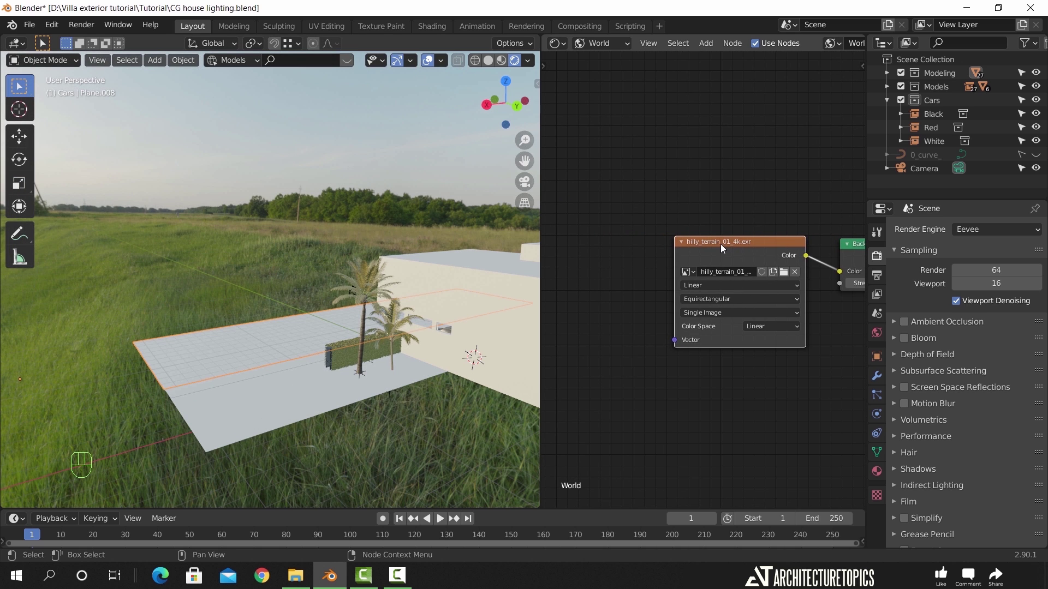
key("ctrl+t")
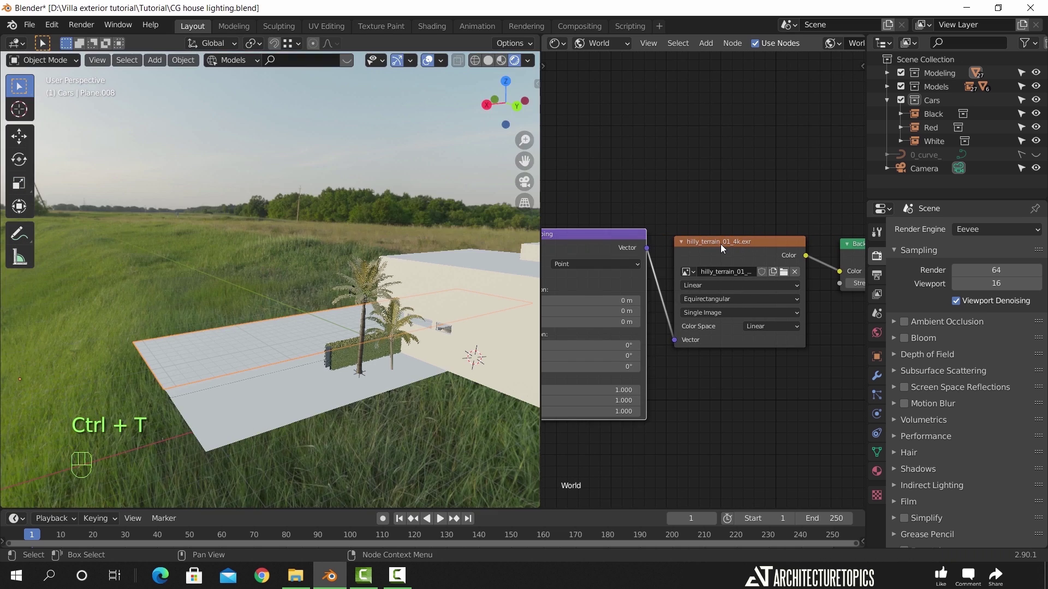
middle_click_drag(625, 197, 718, 184)
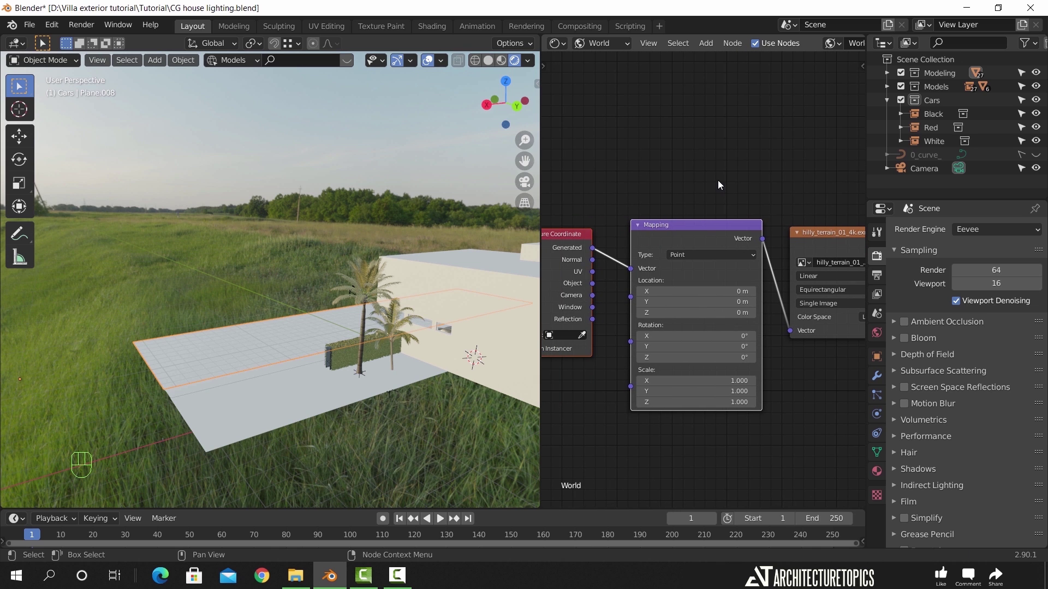
Rotate the environment image around the villa by setting the Mapping node's Z rotation to 93.9°
middle_click_drag(368, 272, 225, 235)
scroll(251, 270, "down", 5)
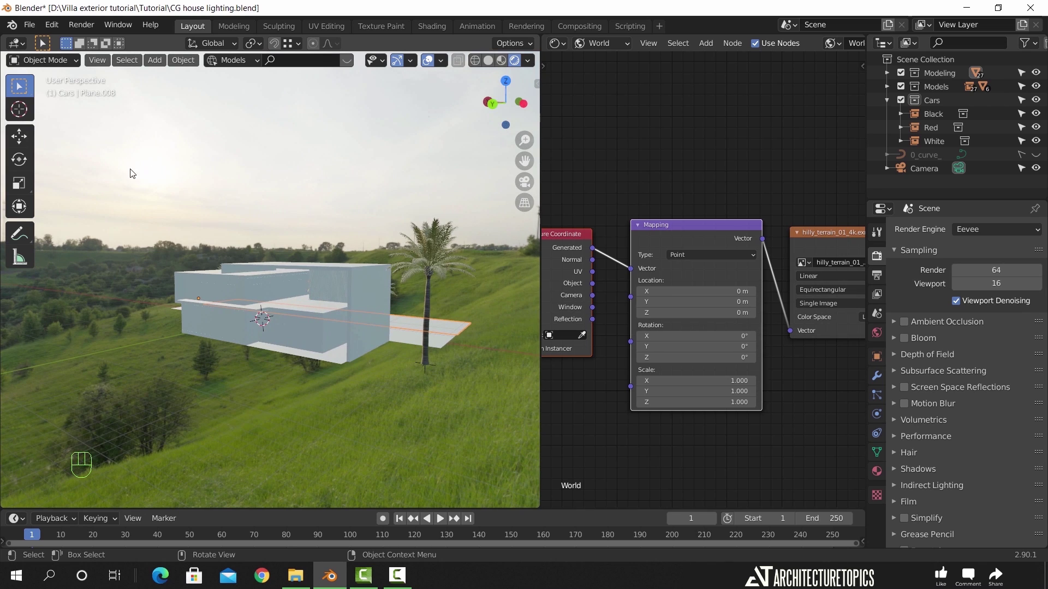
middle_click_drag(243, 227, 358, 224)
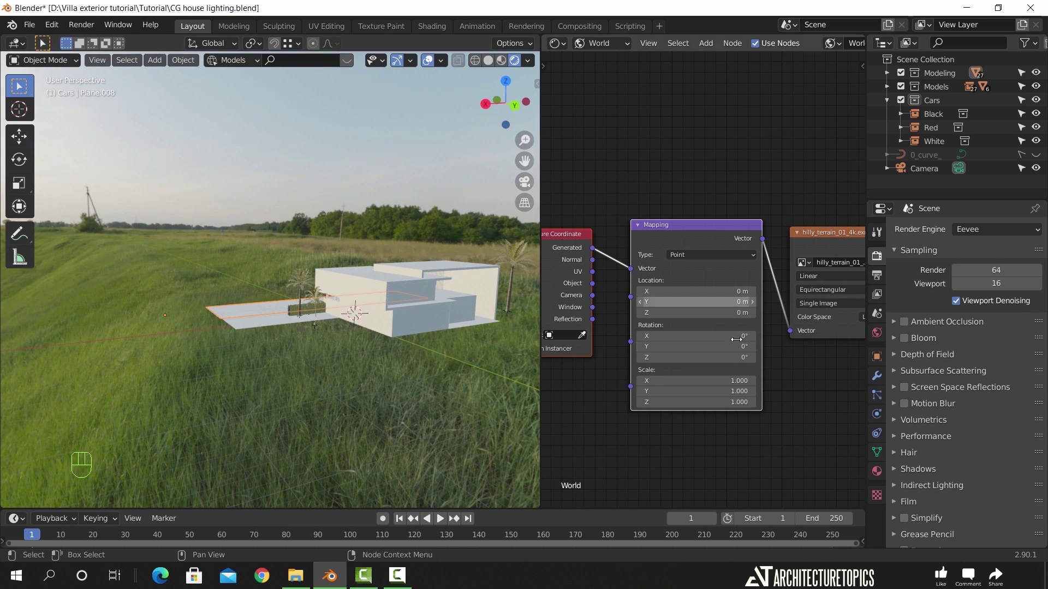
left_click_drag(709, 359, 885, 358)
middle_click_drag(351, 290, 427, 300)
scroll(427, 299, "up", 3)
scroll(427, 299, "up", 2)
middle_click_drag(339, 320, 318, 265)
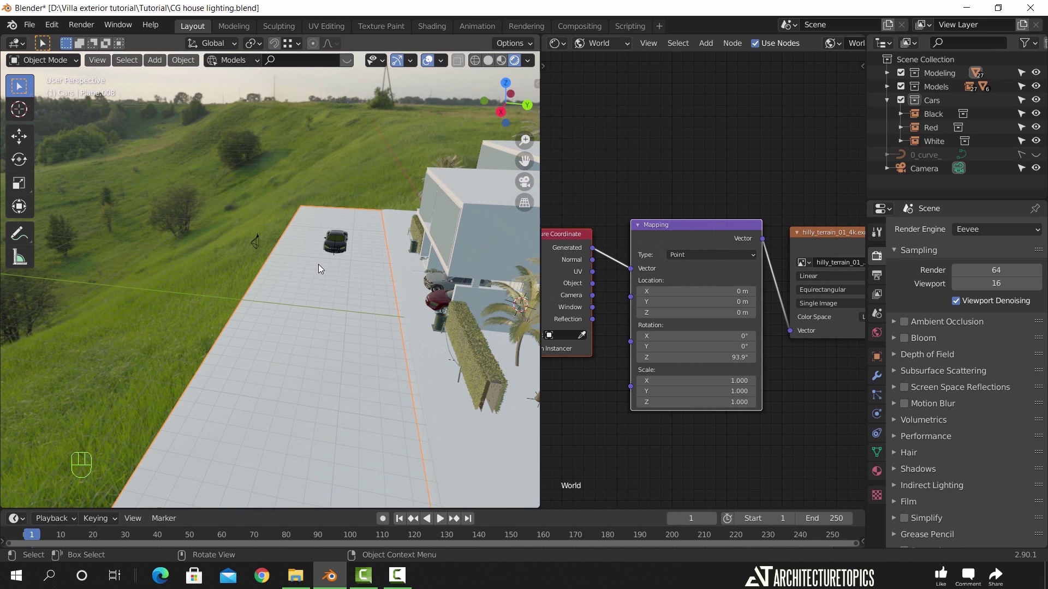
Collapse the Cars collection and create a new scene collection named "lights"
left_click(885, 101)
right_click(925, 147)
left_click(926, 148)
double_click(943, 113)
type("lig")
key("Return")
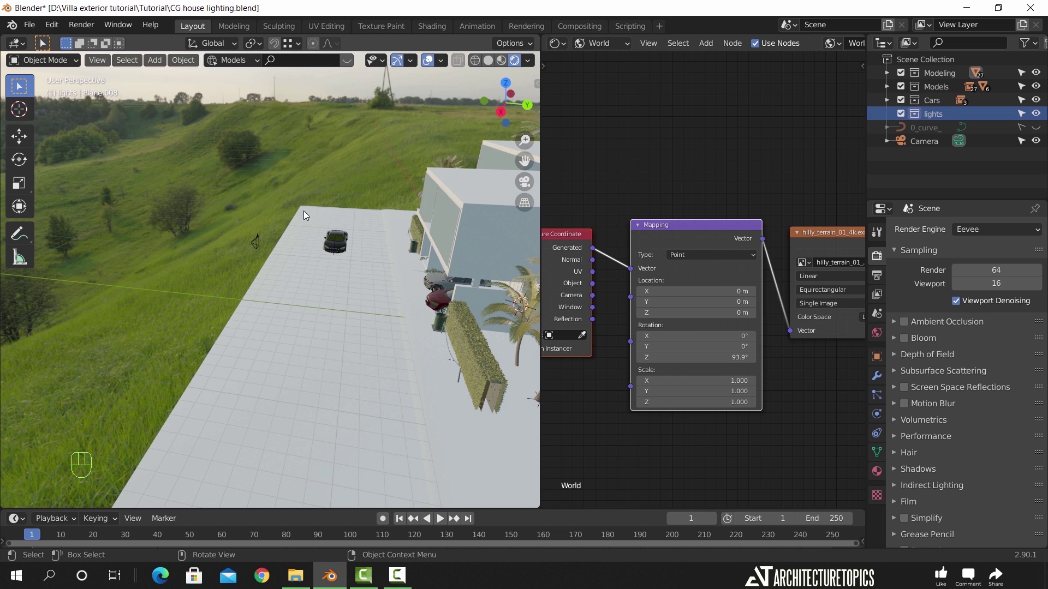
Add a Sun light to the lights collection
key("shift+a")
mouse_move(301, 398)
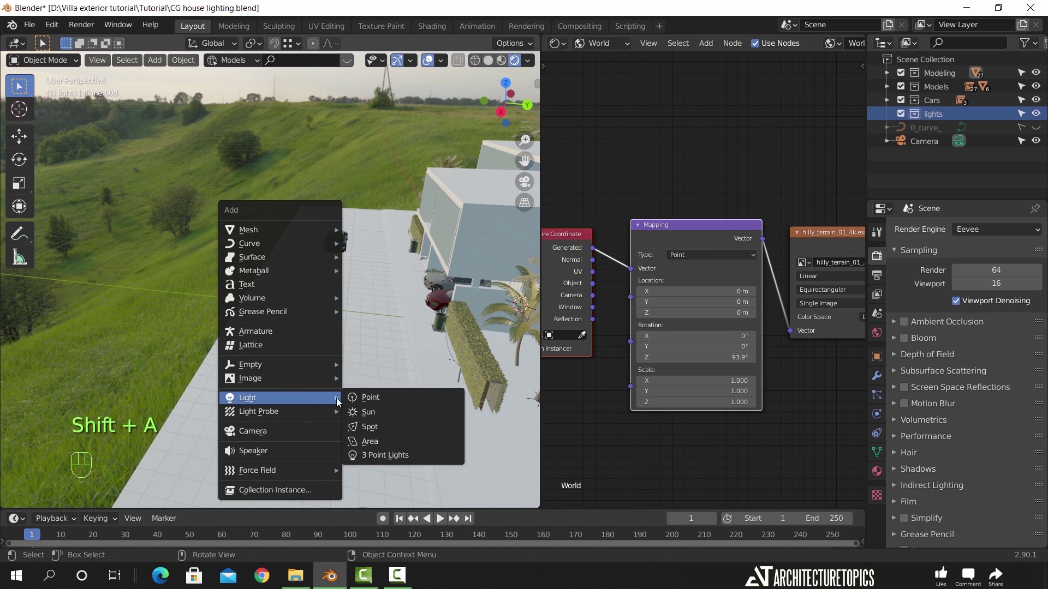
left_click(374, 413)
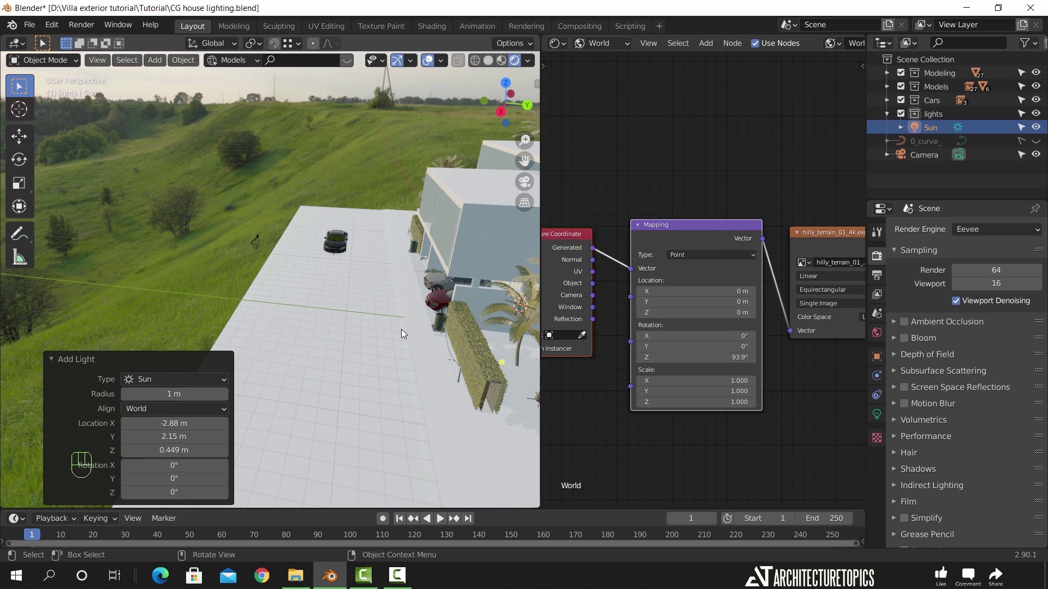
In a solid-shaded top view, move the sun horizontally by about -31.3 m in X and -26.5 m in Y, beyond the road
key("KP_7")
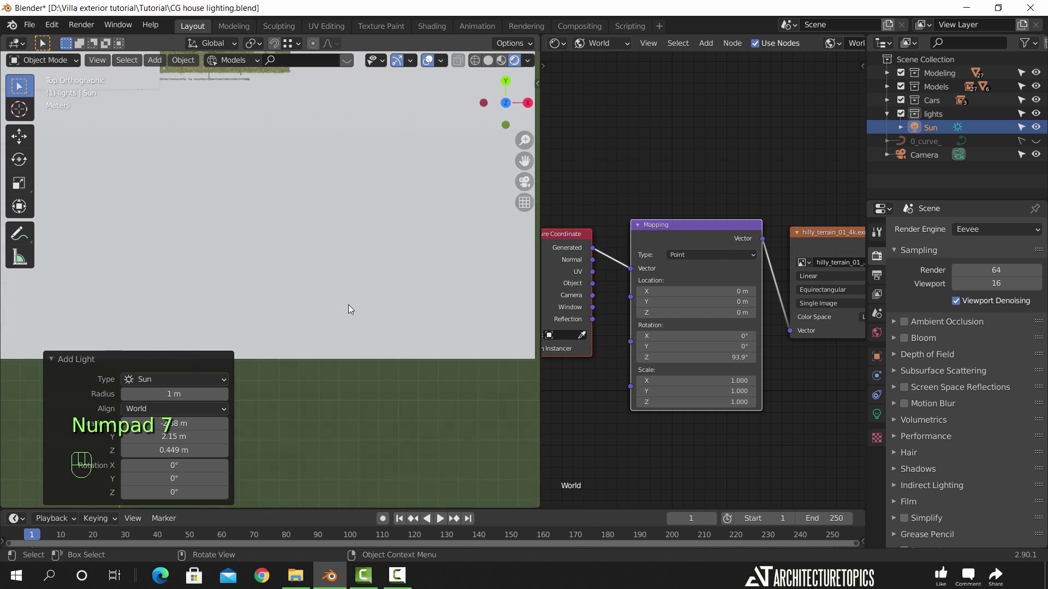
key("z")
left_click(453, 305)
mouse_move(431, 320)
middle_mouse_down("shift")
mouse_move(277, 218)
mouse_move(379, 259)
mouse_move(406, 232)
middle_mouse_up("shift")
key("g")
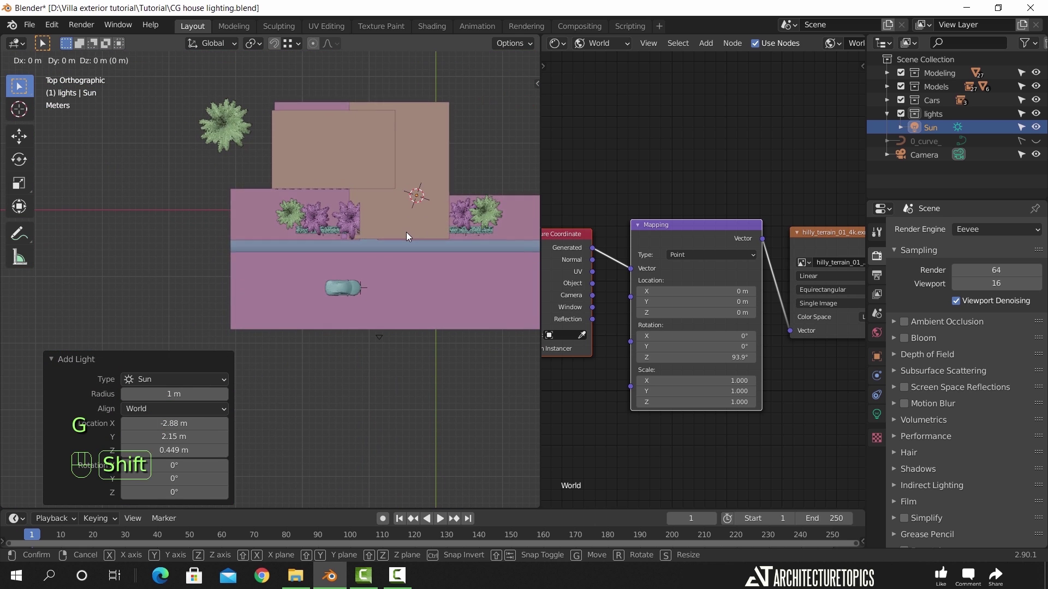
key("shift+z")
left_click(183, 430)
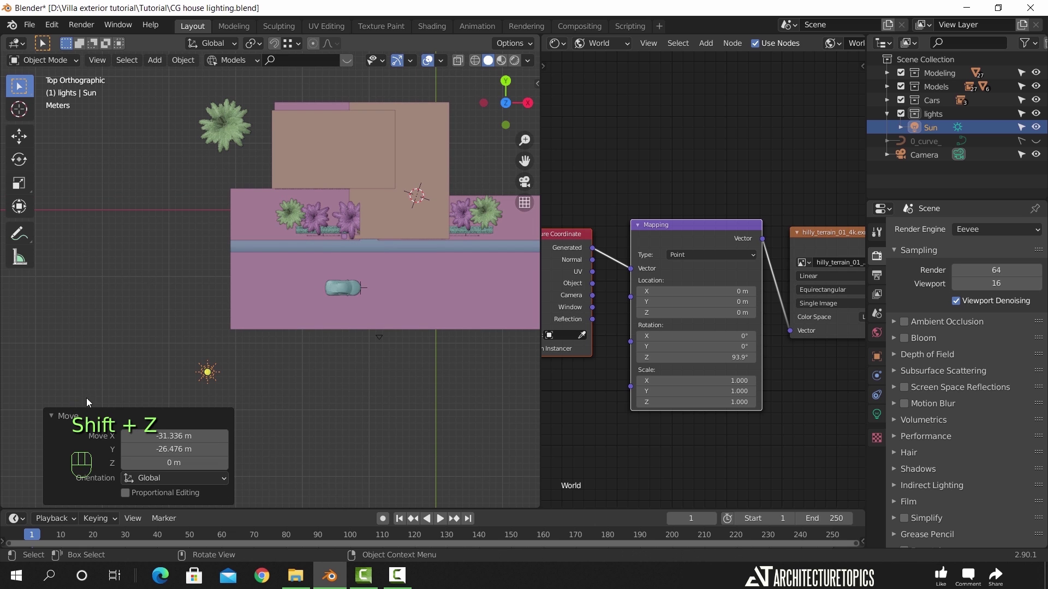
Raise the sun vertically above the ground and aim its beam toward the villa's road
middle_click_drag(306, 348, 304, 192, "shift")
key("g")
key("z")
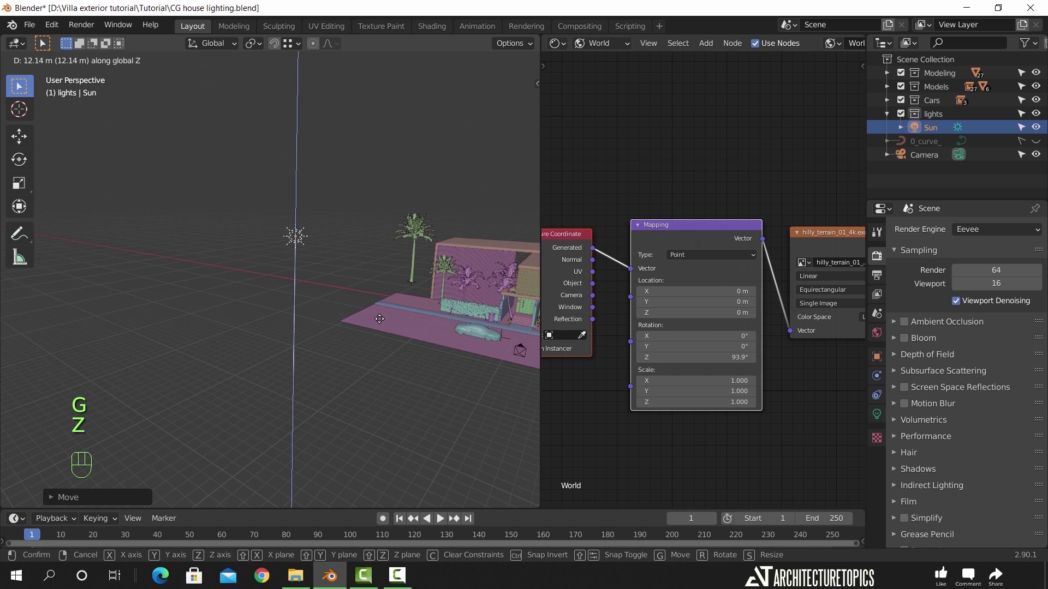
left_click(362, 329)
left_click_drag(297, 307, 404, 339)
middle_click_drag(406, 340, 334, 388)
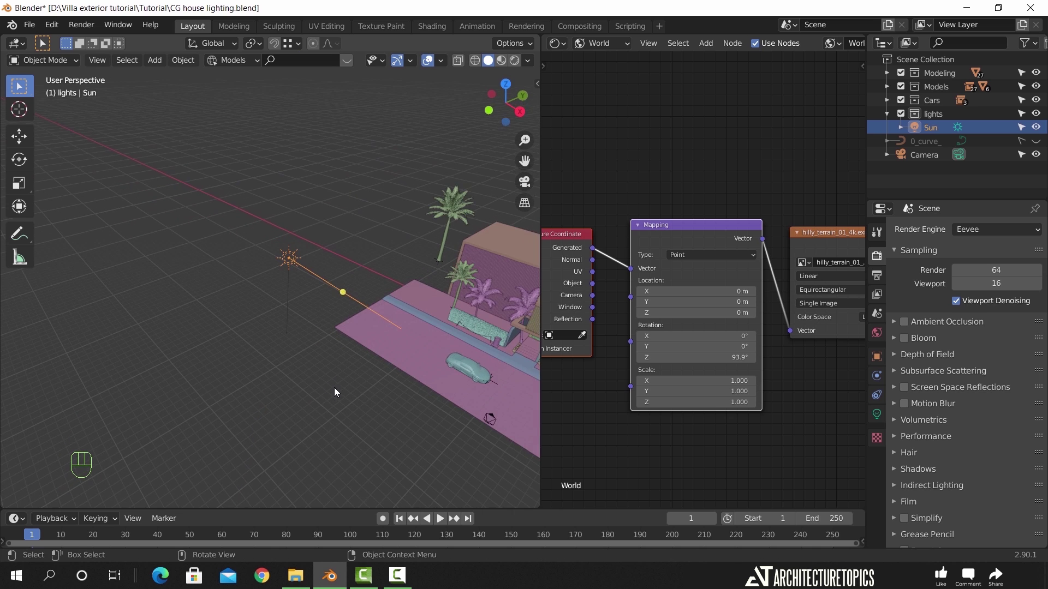
Shift the sun horizontally in the ground plane and rotate it toward the villa
key("g")
key("shift+z")
left_click(273, 404)
middle_click_drag(273, 404, 382, 382)
key("r")
left_click(431, 367)
key("s")
left_click(392, 412)
Rotate the sun about the Z axis toward the villa and adjust its height along Z
middle_click_drag(392, 411, 352, 326)
key("r")
key("z")
left_click(419, 410)
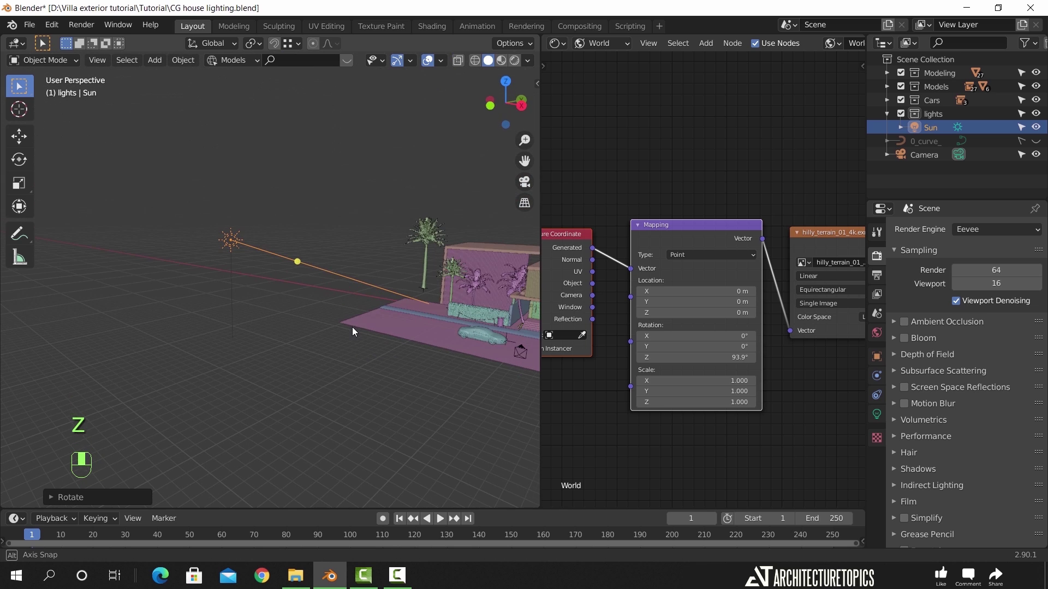
key("g")
key("z")
left_click(388, 396)
Refine the sun's tilt from the villa's opposite side and readjust its height along Z
middle_click_drag(404, 398, 376, 382)
scroll(240, 394, "down", 5)
key("r")
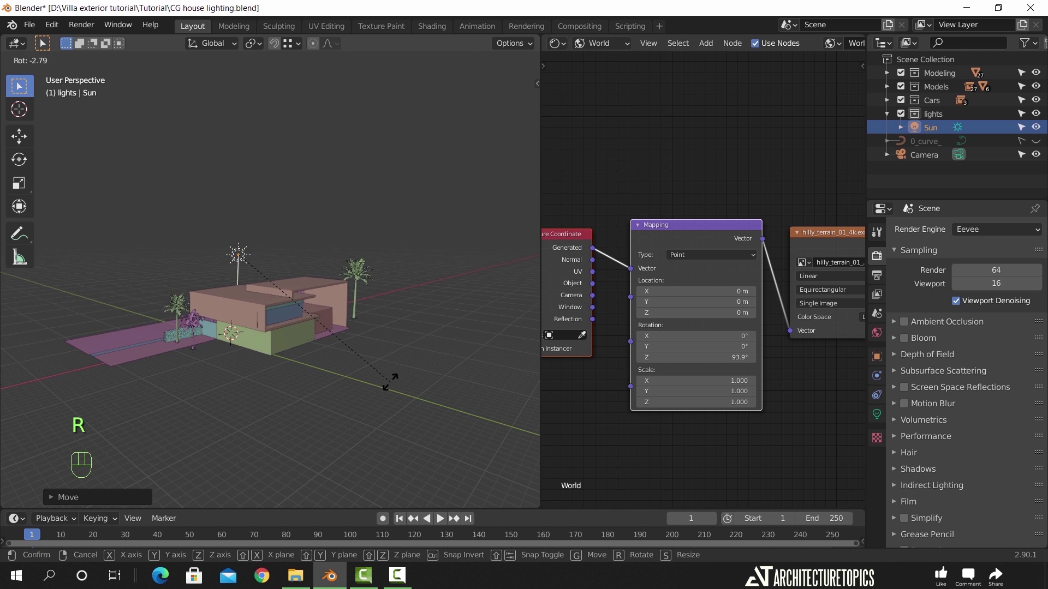
left_click(262, 388)
middle_click_drag(262, 388, 319, 397)
key("g")
key("z")
left_click(241, 389)
Preview the sun's placement in rendered shading, return to solid shading, and look through the camera
scroll(387, 379, "up", 4)
mouse_move(386, 379)
middle_mouse_down("shift")
mouse_move(348, 392)
mouse_move(332, 376)
middle_mouse_up("shift")
key("z")
left_click(362, 331)
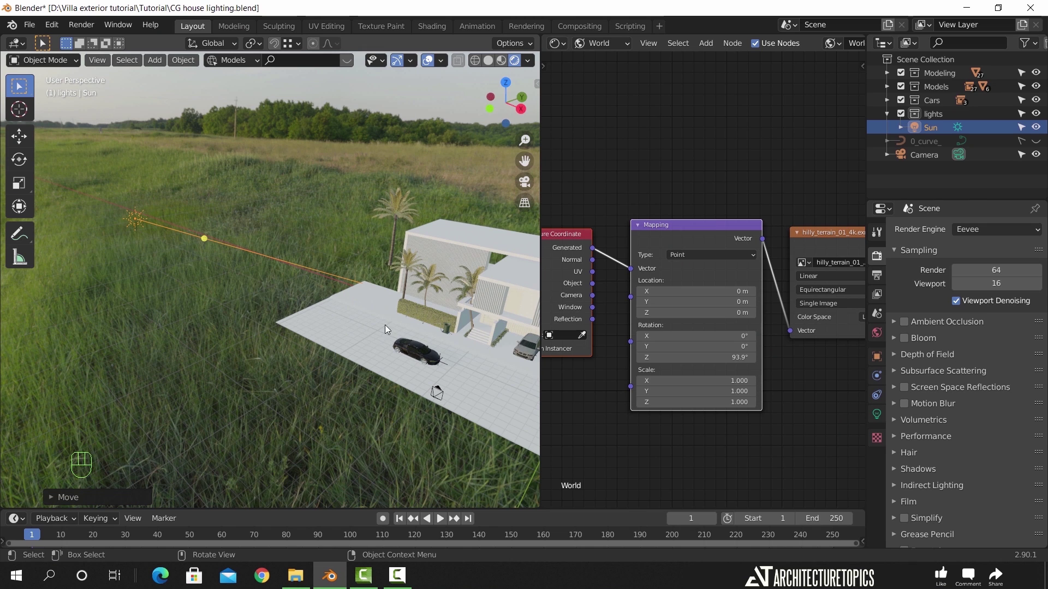
middle_click_drag(385, 372, 345, 364, "shift")
key("z")
left_click(457, 361)
key("KP_0")
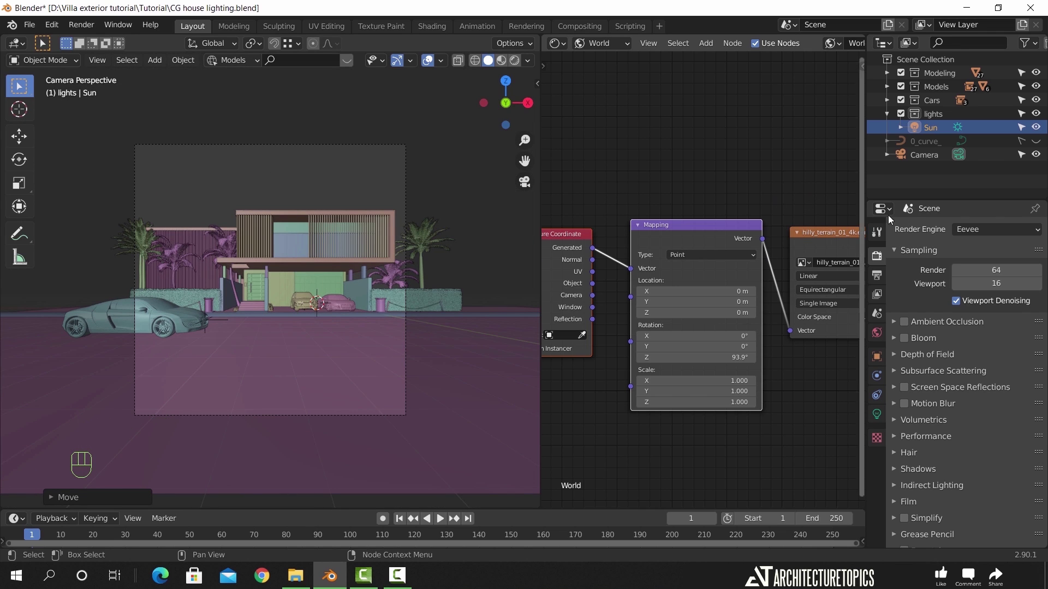
Set the render engine to Cycles with GPU Compute as the device
left_click(975, 231)
left_click(977, 274)
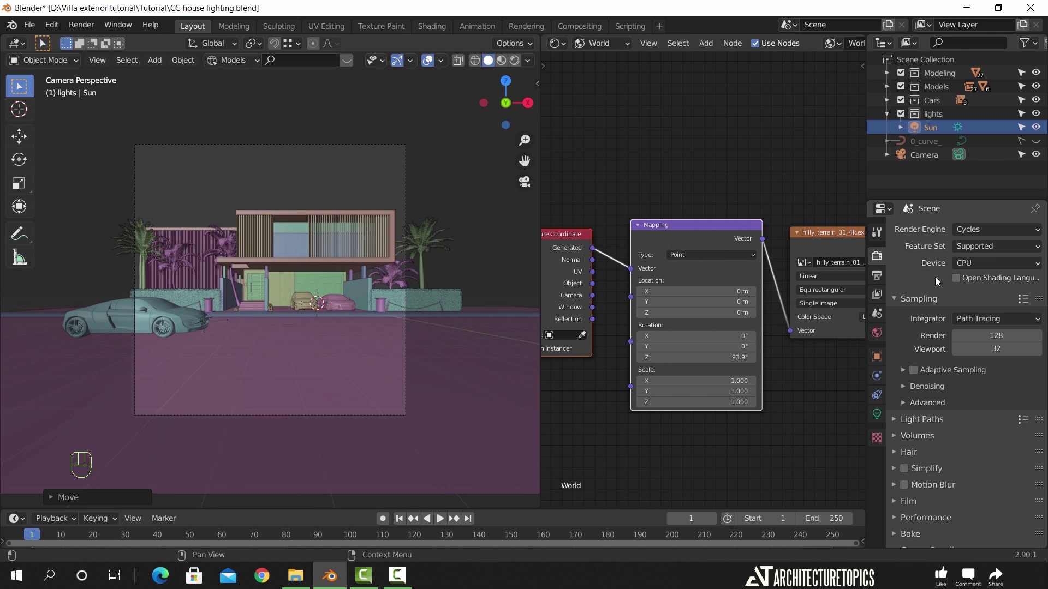
left_click(1001, 261)
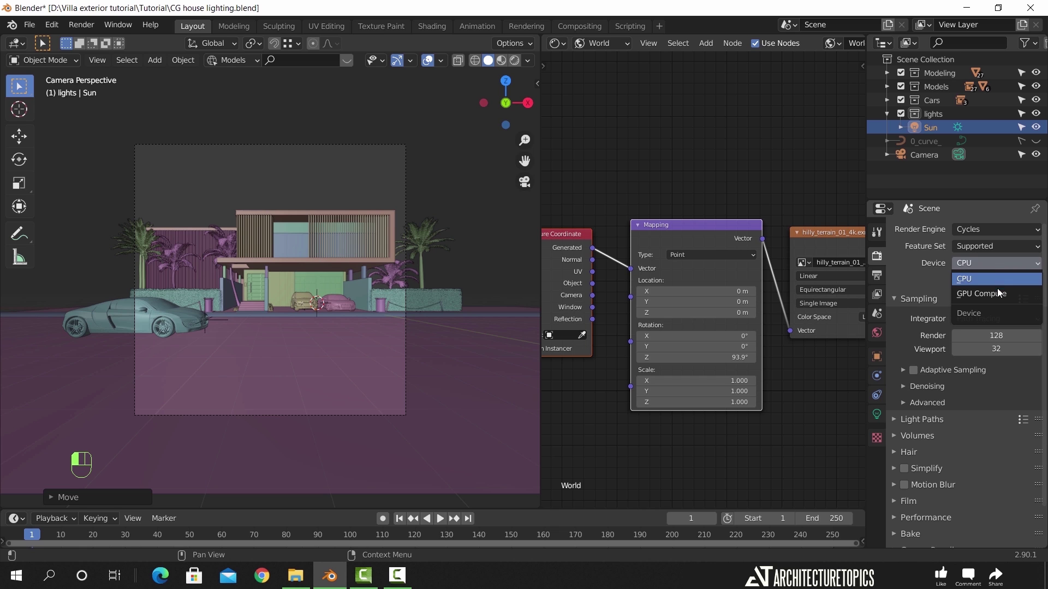
left_click(997, 287)
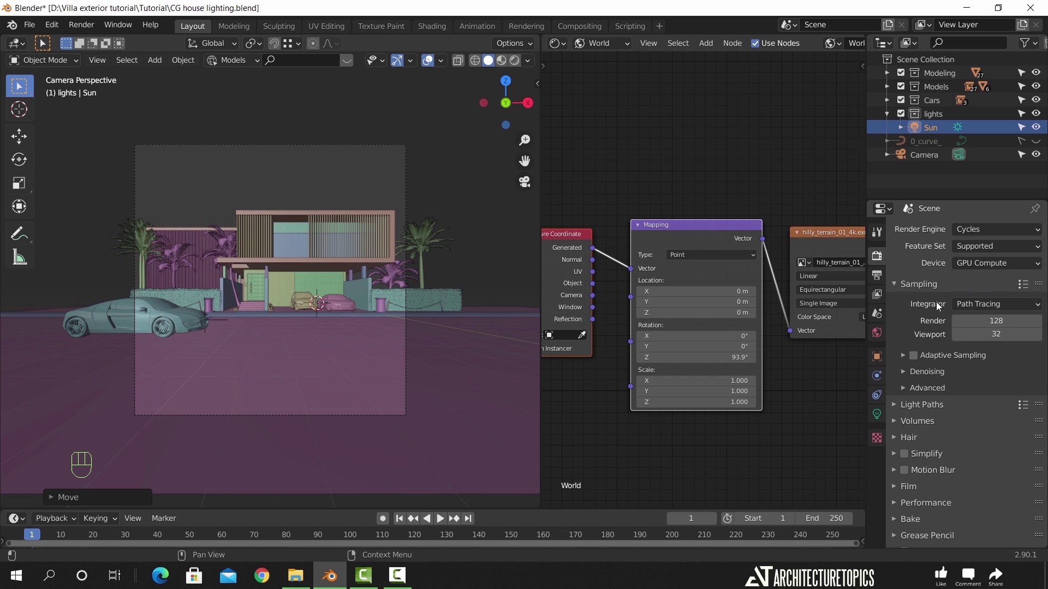
Set the viewport samples to 20 and enable Adaptive Sampling
left_click(989, 334)
type("20")
key("Return")
left_click(913, 355)
left_click(904, 356)
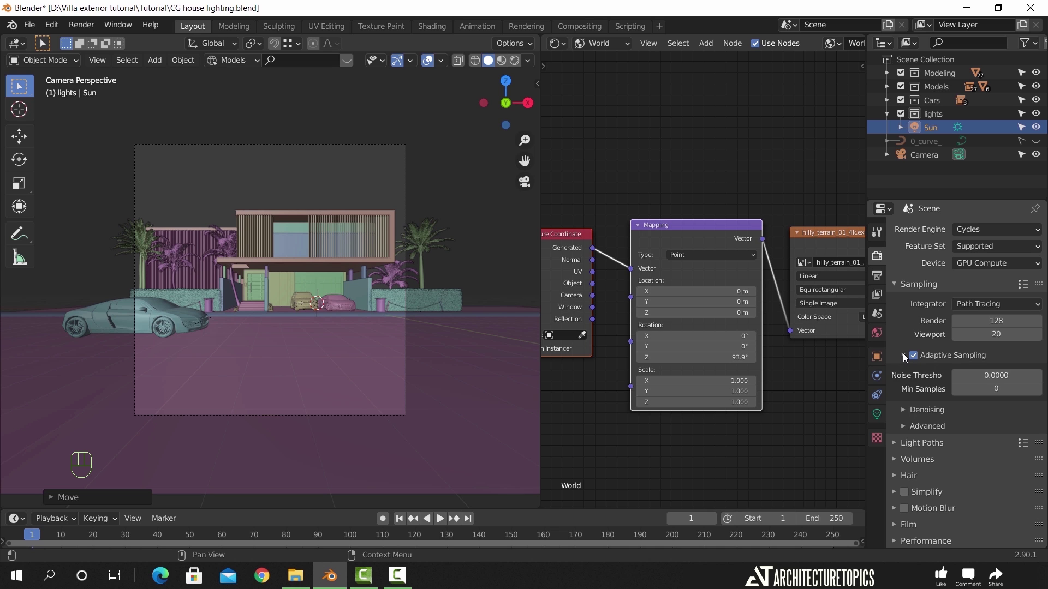
left_click(904, 355)
Enable viewport denoising with the Automatic denoiser and turn on Render Region for the camera frame
left_click(903, 372)
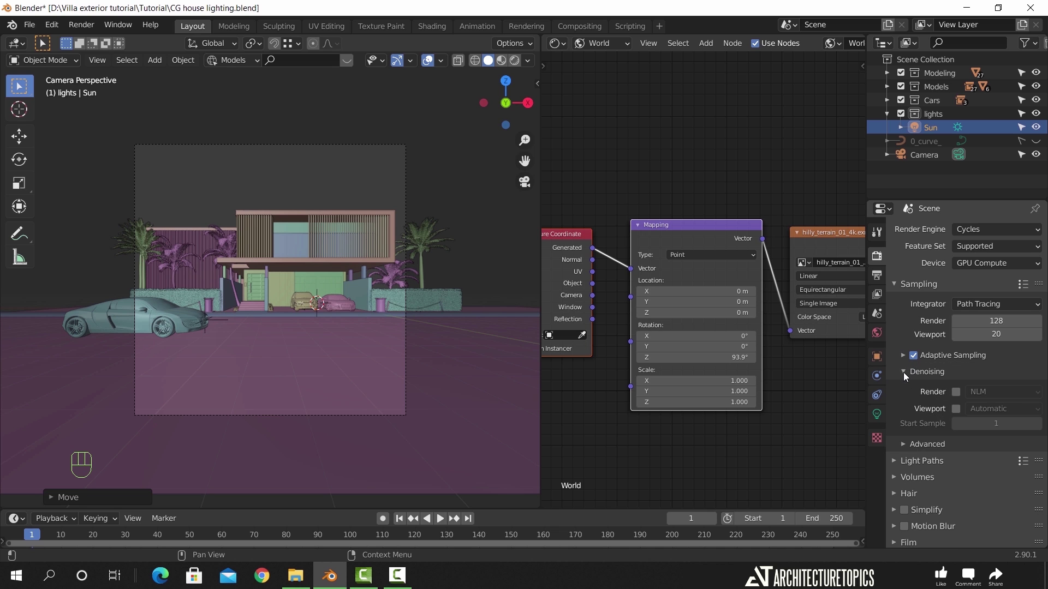
left_click(955, 410)
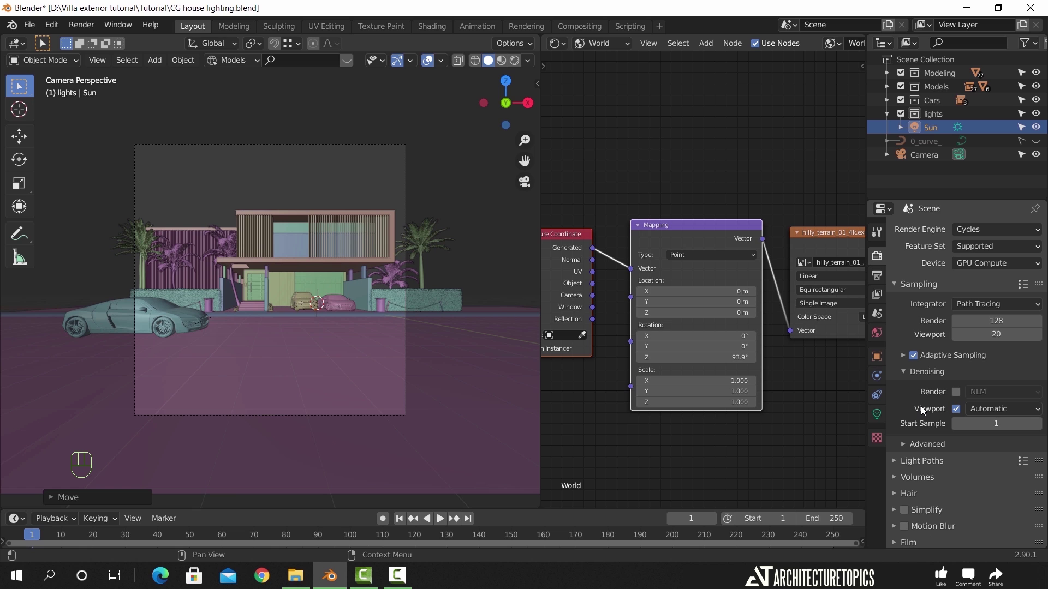
left_click(876, 276)
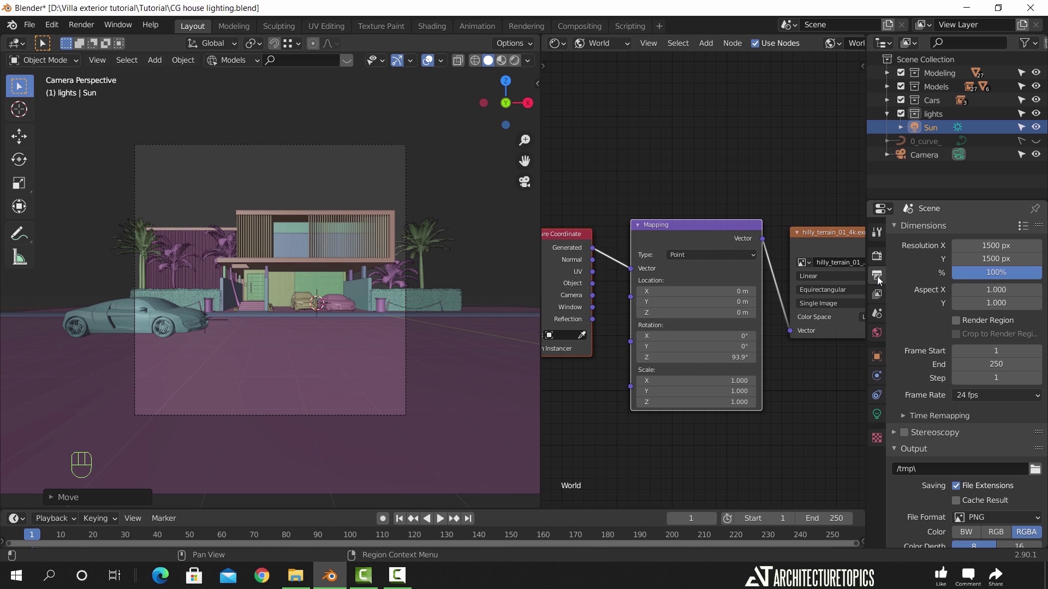
left_click(956, 322)
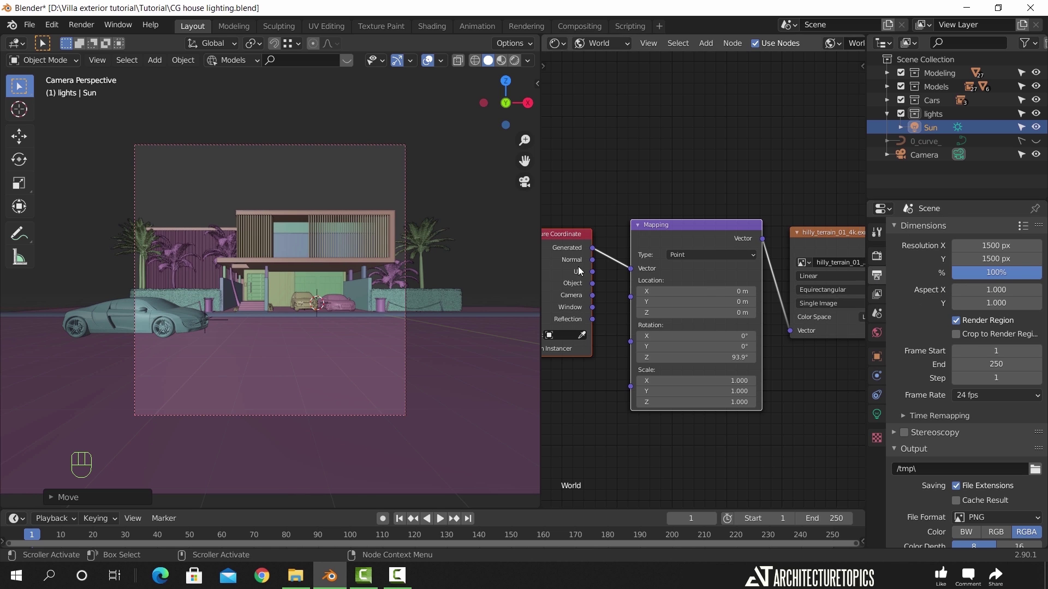
Preview the villa through the camera in rendered shading and return to solid shading
scroll(406, 227, "up", 1)
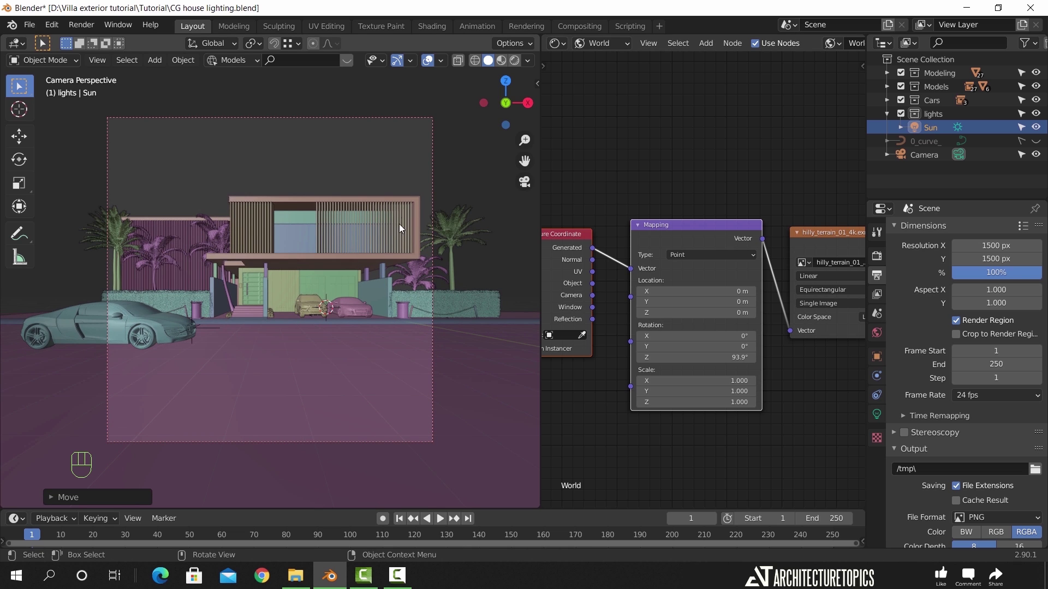
left_click(517, 63)
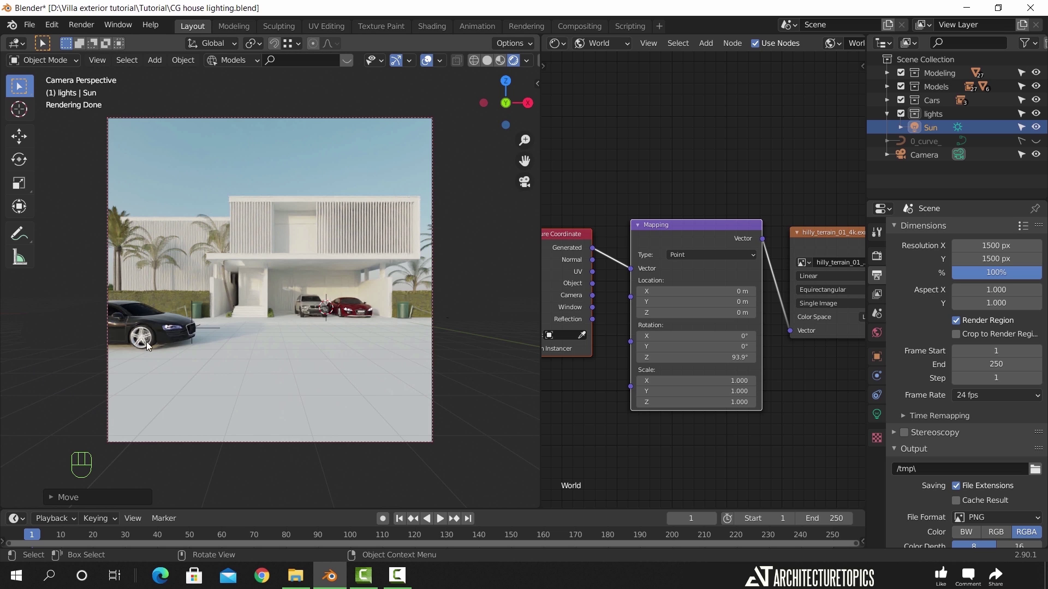
left_click(489, 60)
Make room in the world node tree and insert a Hue/Saturation node between the environment image and the Background node
scroll(784, 382, "down", 5)
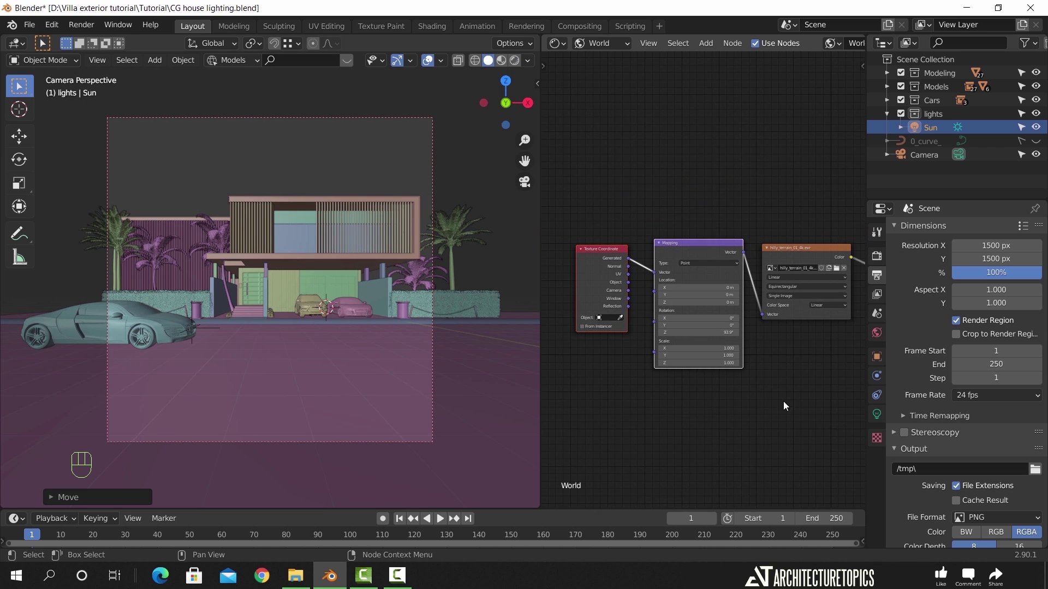
left_click_drag(765, 216, 598, 354)
left_click_drag(721, 273, 655, 273)
scroll(768, 296, "up", 3)
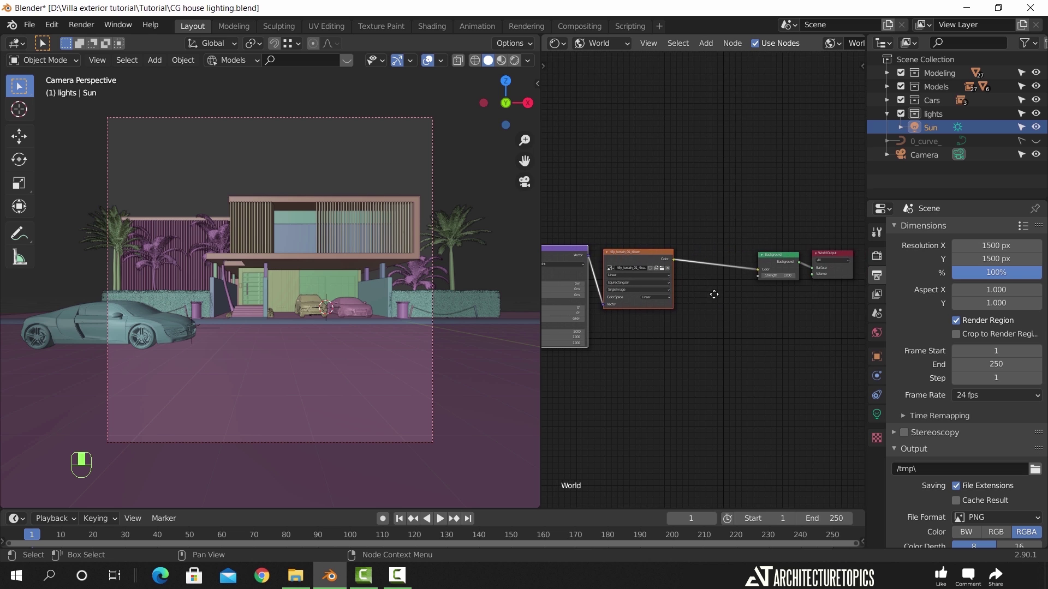
key("shift+a")
mouse_move(722, 341)
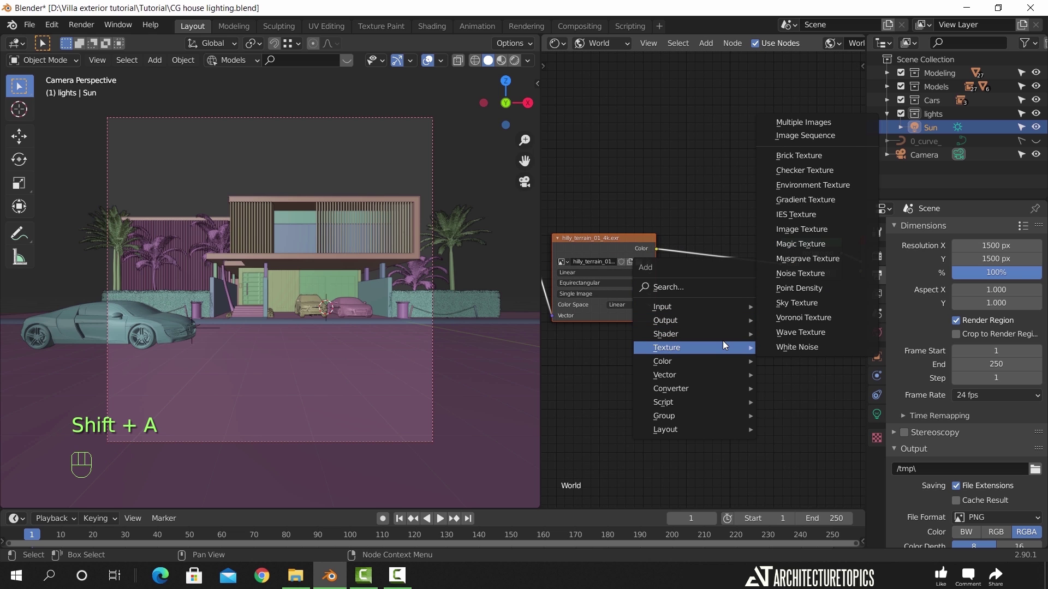
mouse_move(719, 360)
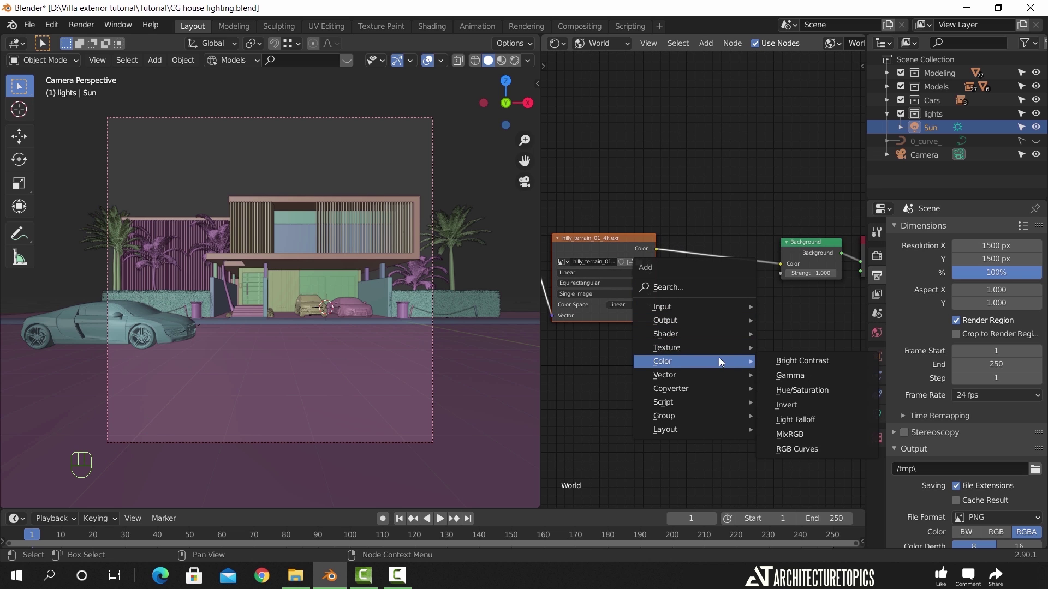
left_click(796, 389)
left_click(703, 236)
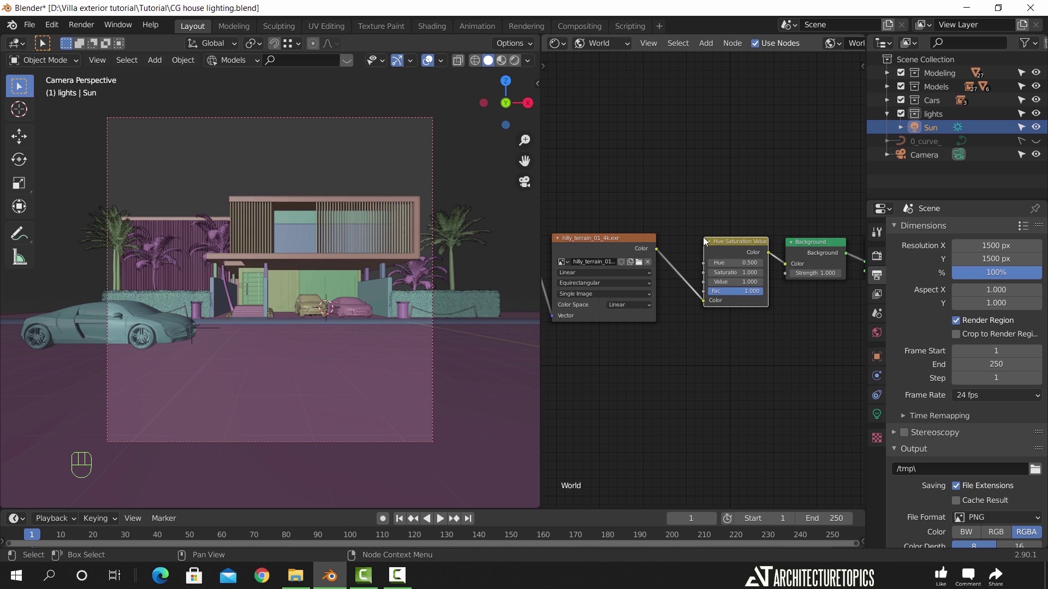
Set the Hue Saturation Value node's saturation to 0.85
scroll(764, 202, "up", 4)
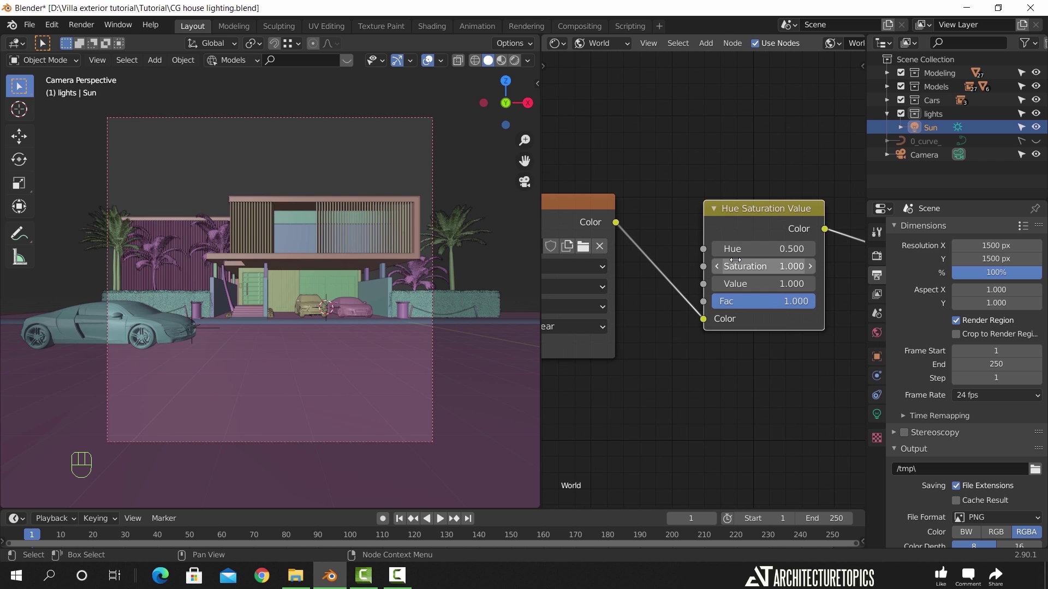
left_click(781, 266)
type("0.85")
key("Return")
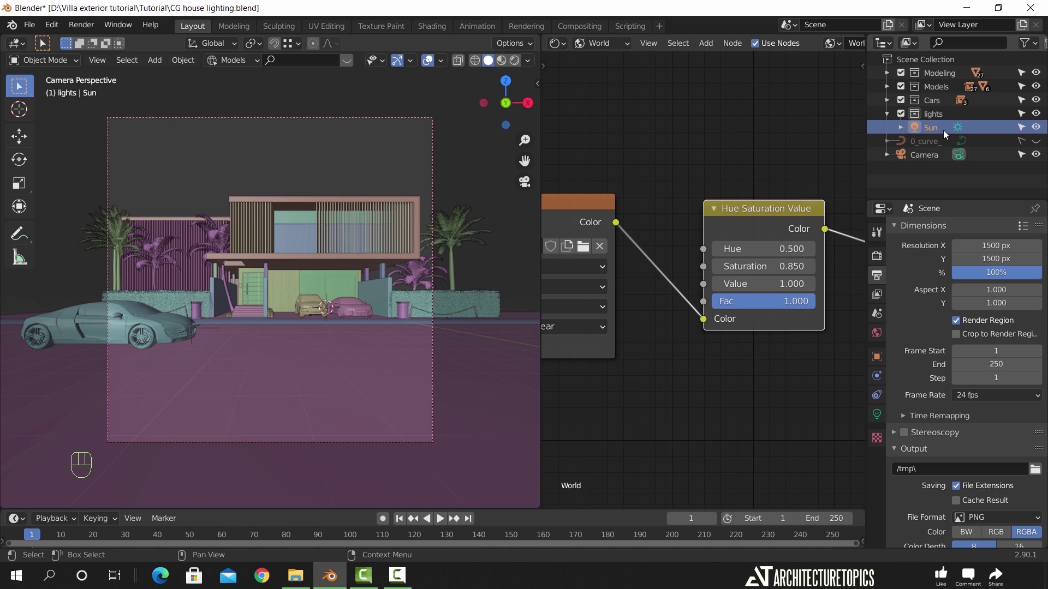
Enable nodes on the sun light and drive its emission color with a Blackbody at temperature 6000
left_click(876, 415)
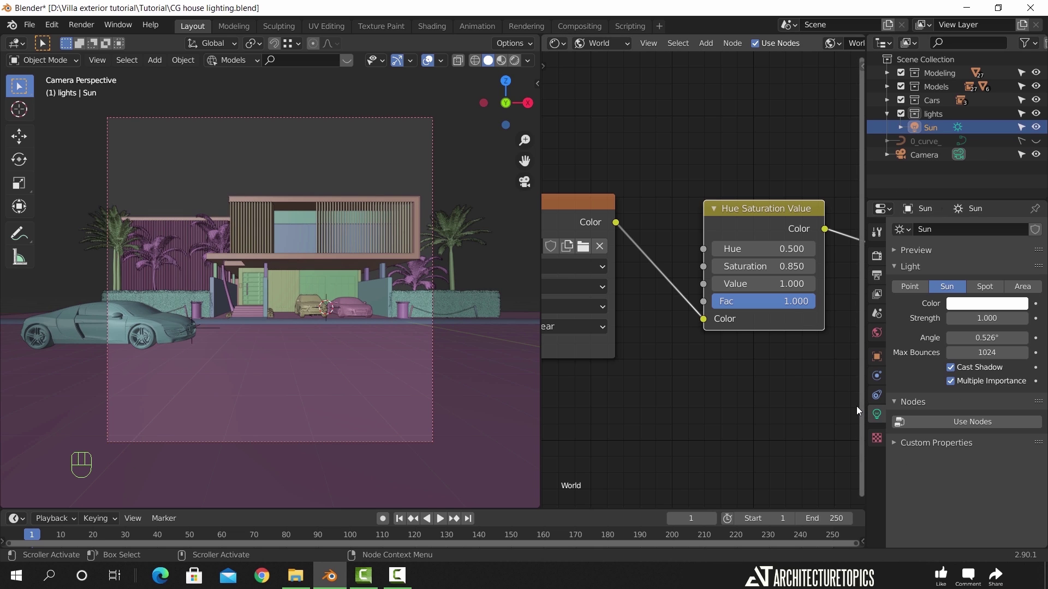
left_click(939, 422)
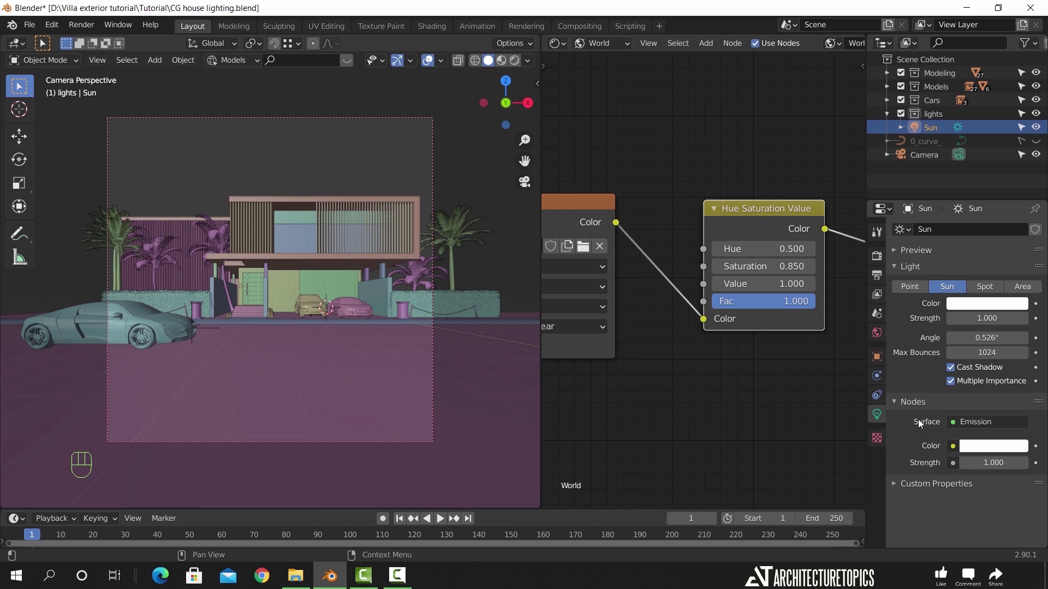
left_click(952, 447)
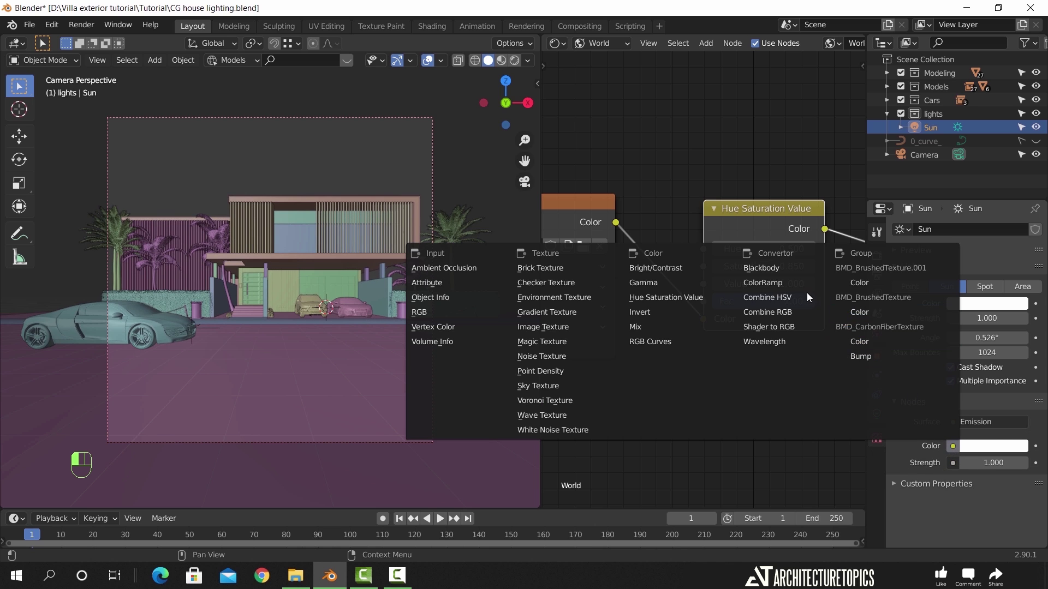
left_click(769, 267)
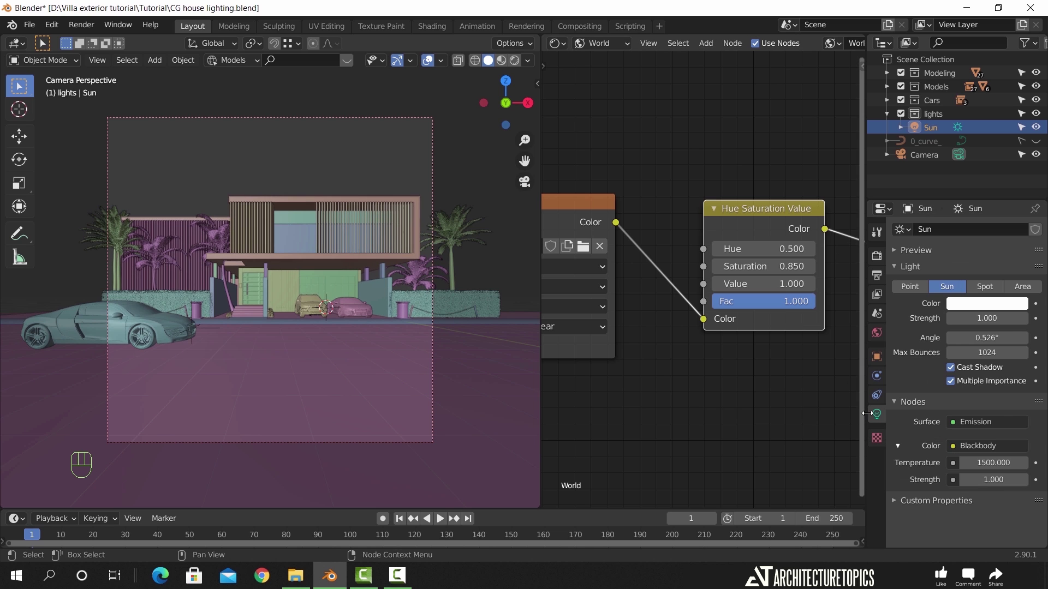
left_click(988, 463)
key("ctrl+a")
type("6000")
key("Return")
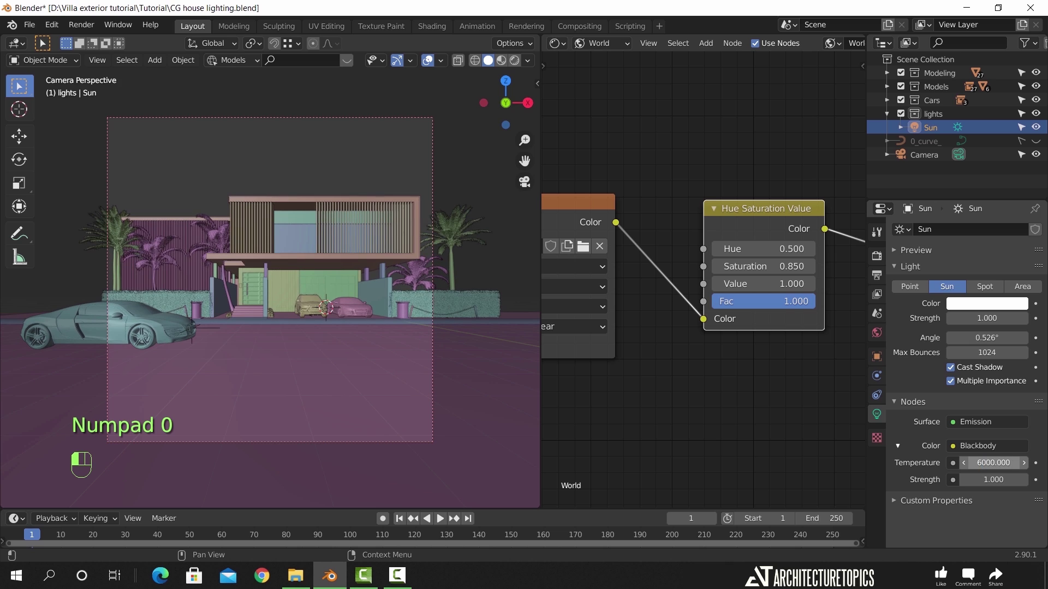
Set the sun light's strength to 5
left_click(982, 318)
type("5")
key("Return")
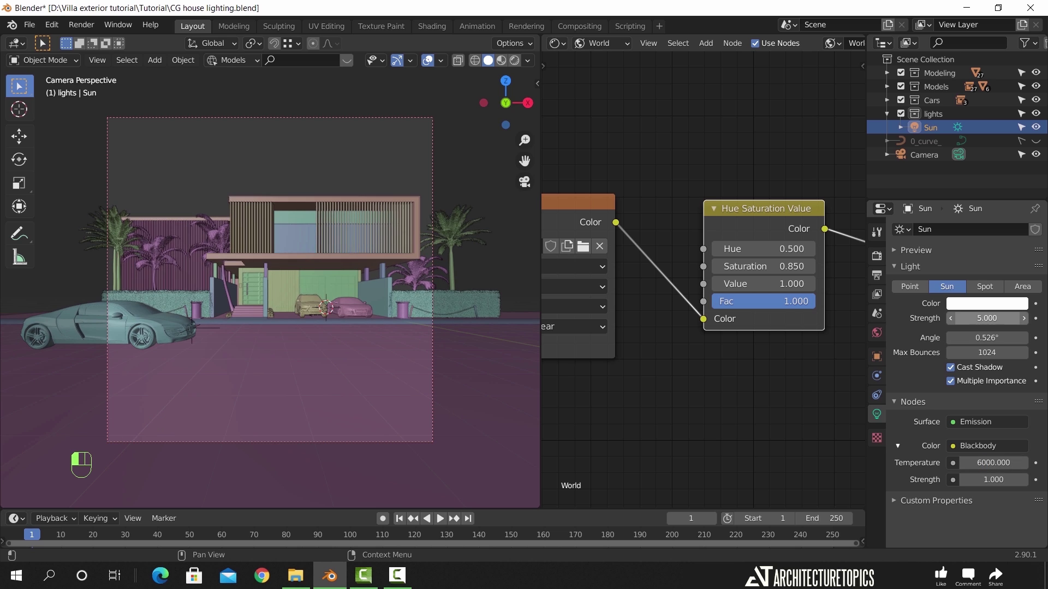
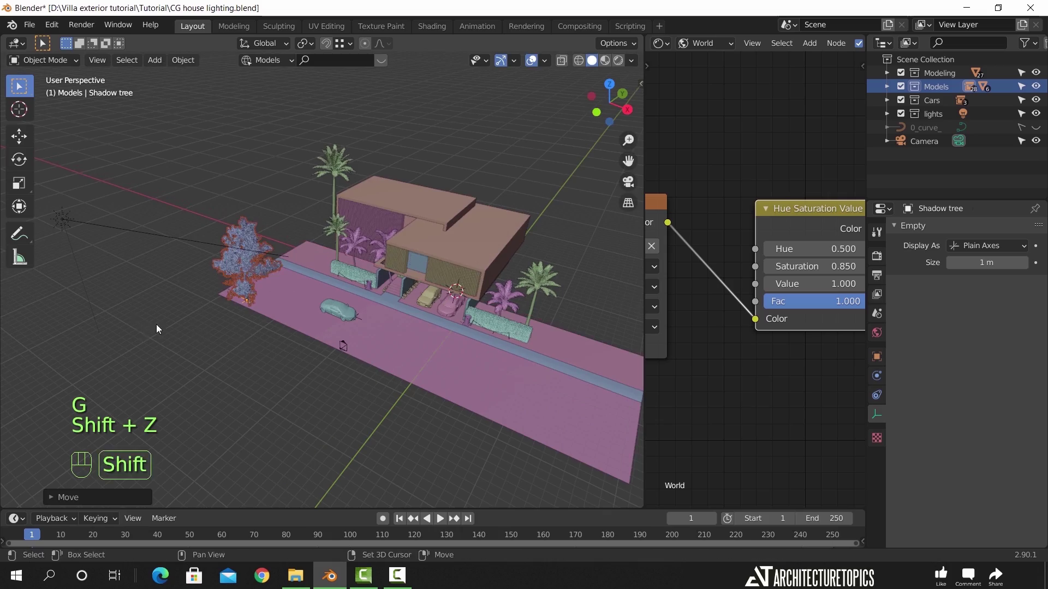
Annotate the scene with a freehand arc across the shadow tree, spanning the space between the sun and the villa
scroll(353, 325, "down", 3)
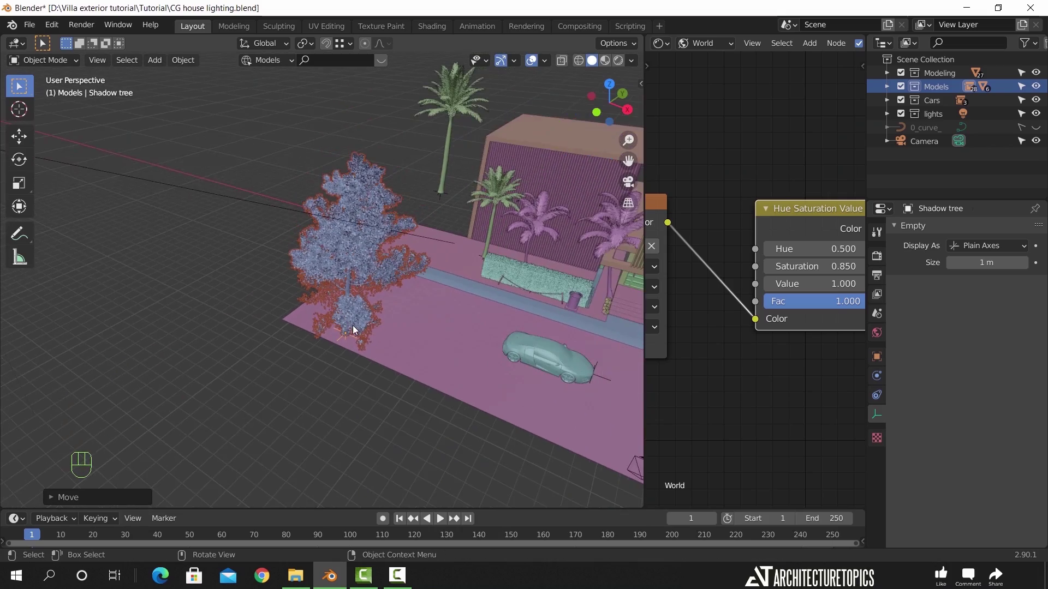
middle_click_drag(356, 328, 205, 343)
scroll(358, 352, "down", 5)
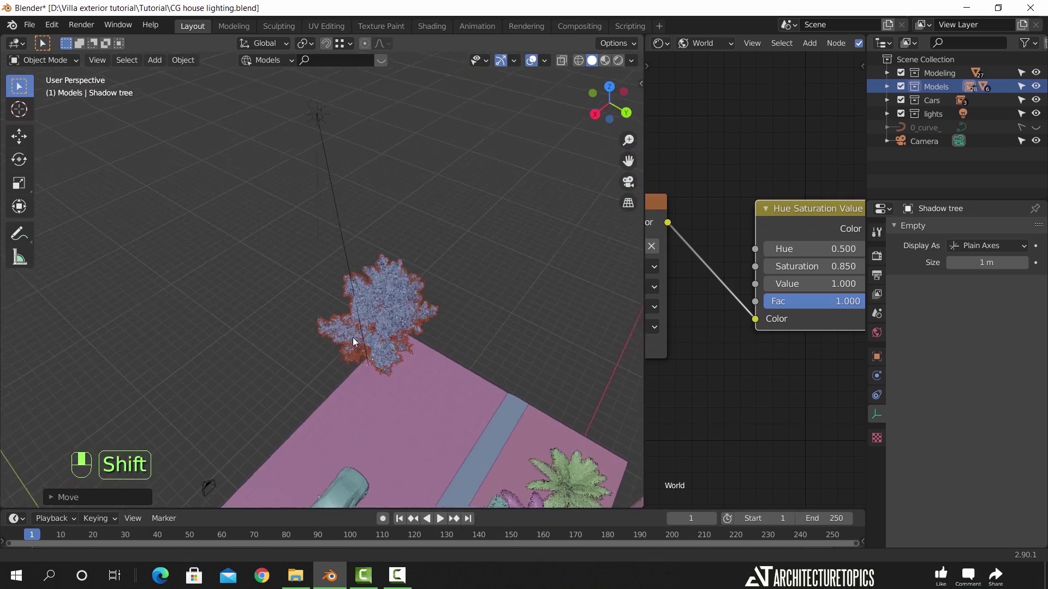
left_click(20, 234)
left_click_drag(470, 287, 440, 272)
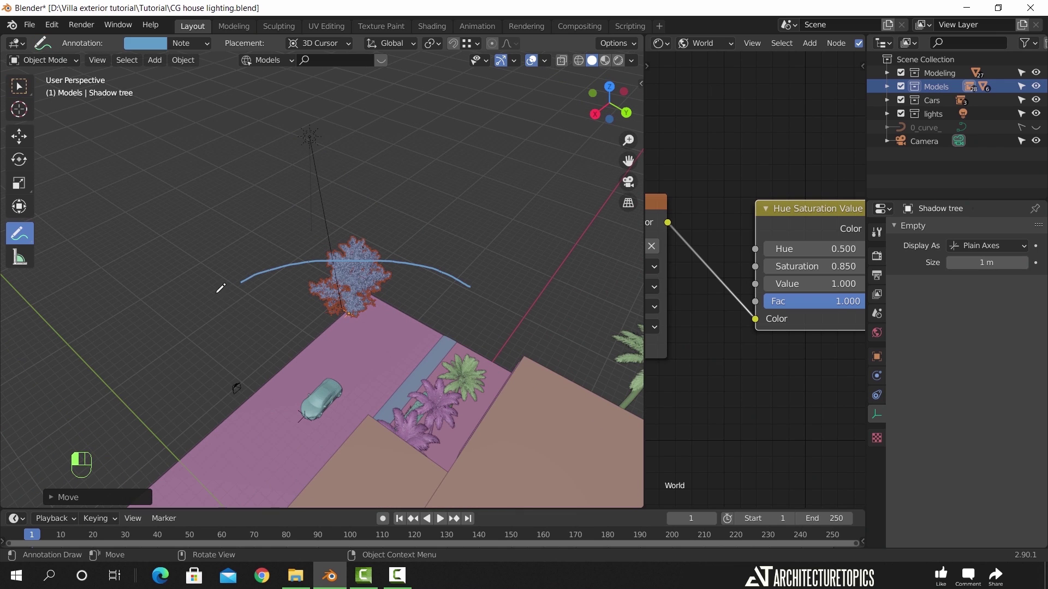
left_click_drag(167, 337, 163, 342)
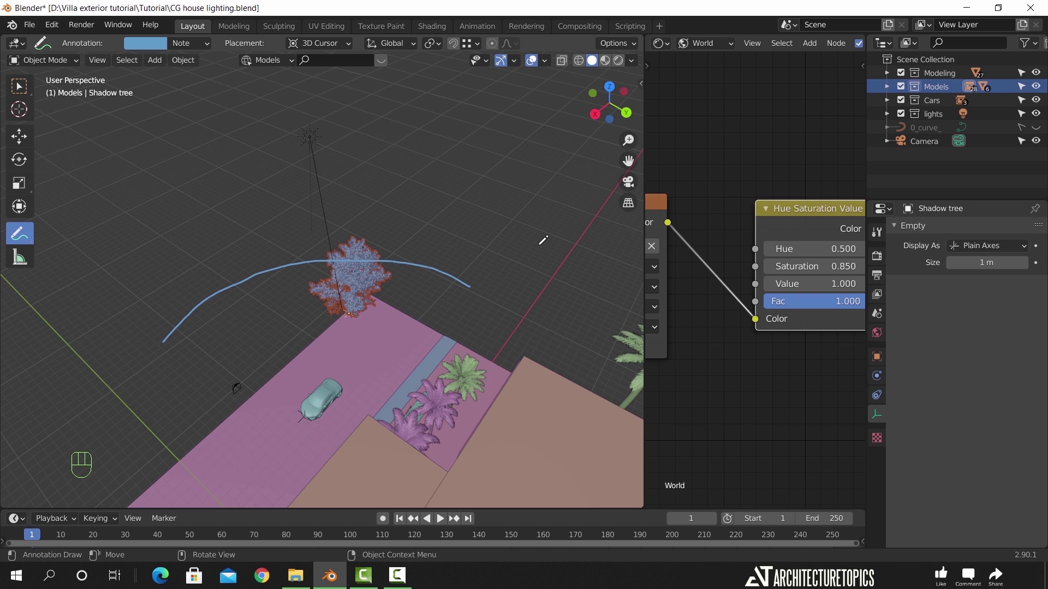
Delete the Note annotation layer to remove the drawn arc, and switch back to the selection tool
key("n")
left_click(637, 169)
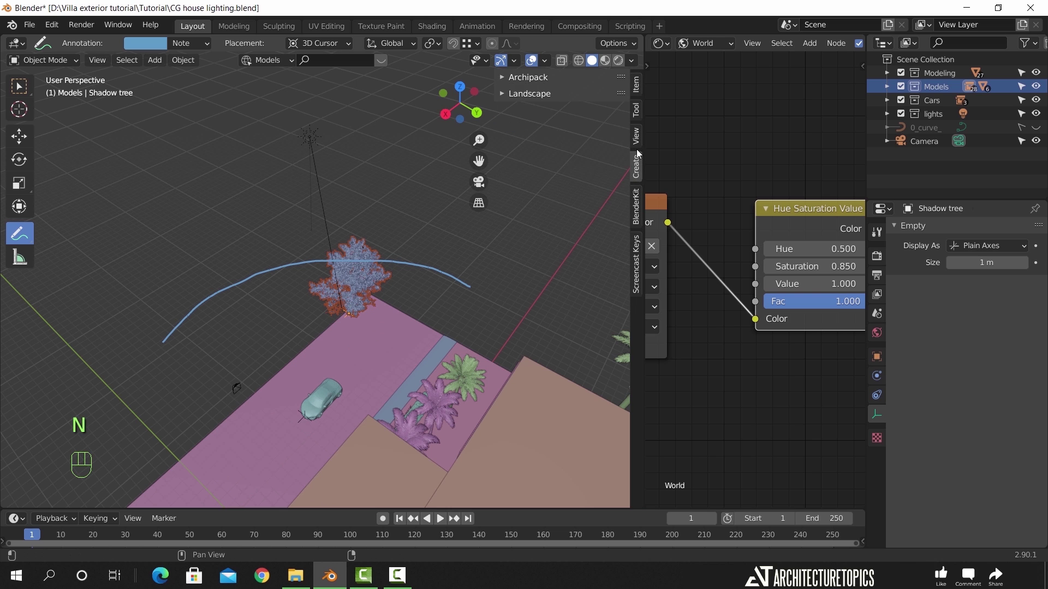
left_click(637, 137)
left_click(511, 433)
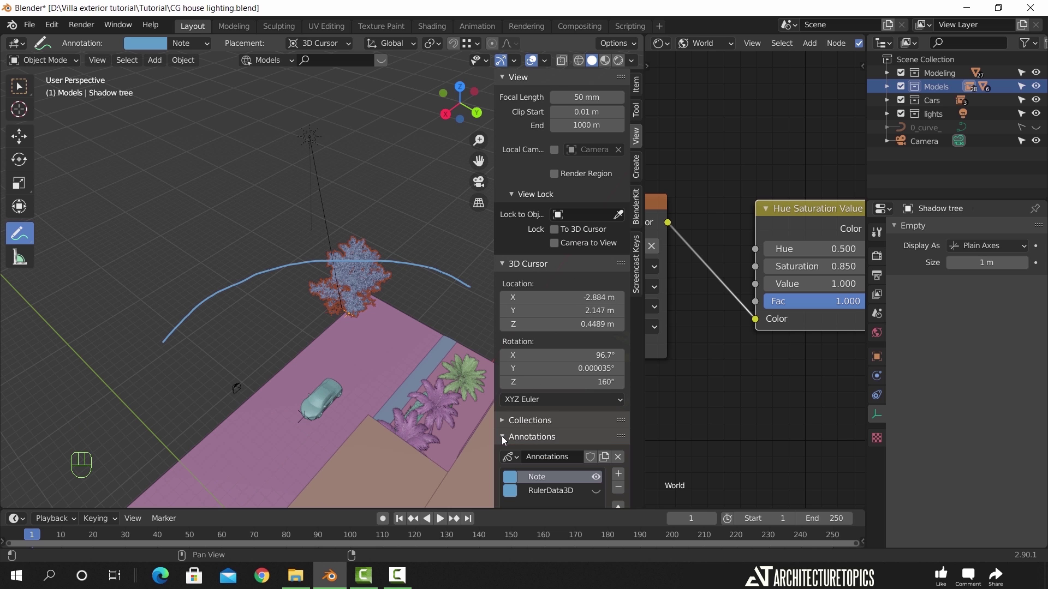
left_click(618, 488)
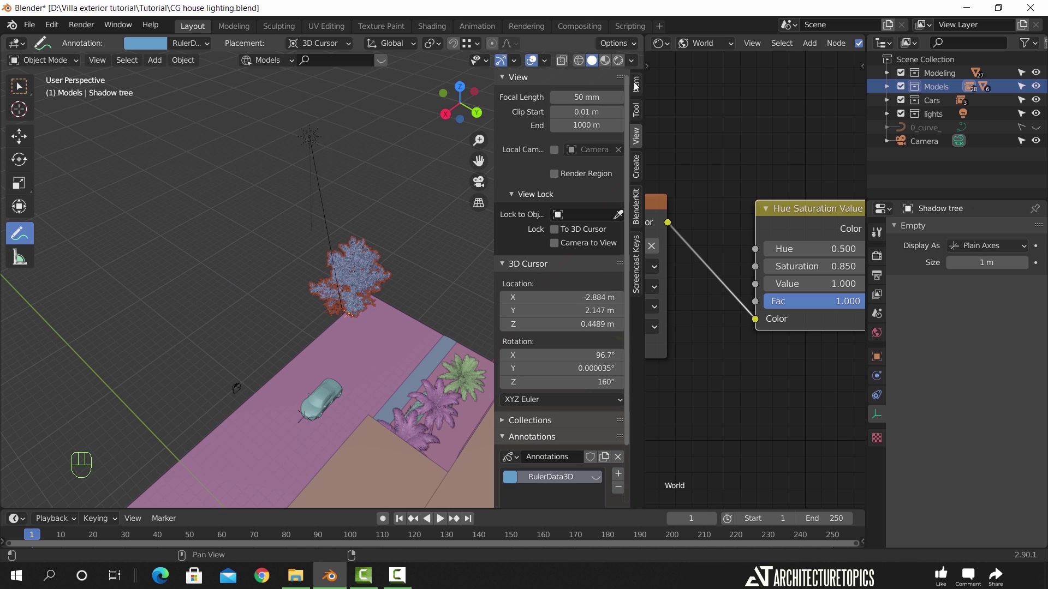
key("n")
left_click(30, 87)
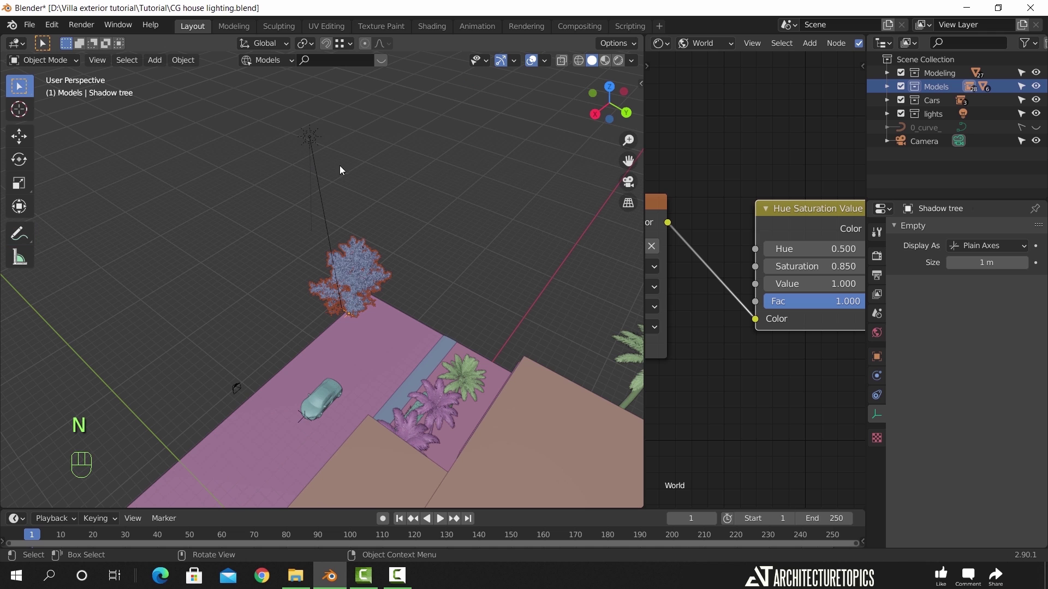
From a top view, move the shadow tree horizontally about 8 m to the outer end of the road surface
key("KP_7")
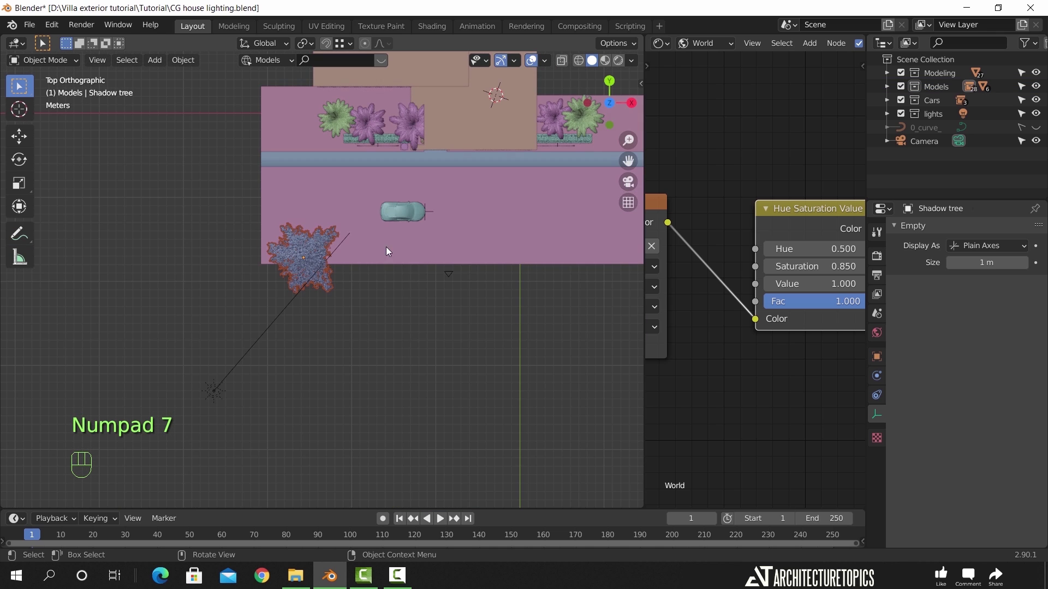
key("g")
key("shift+z")
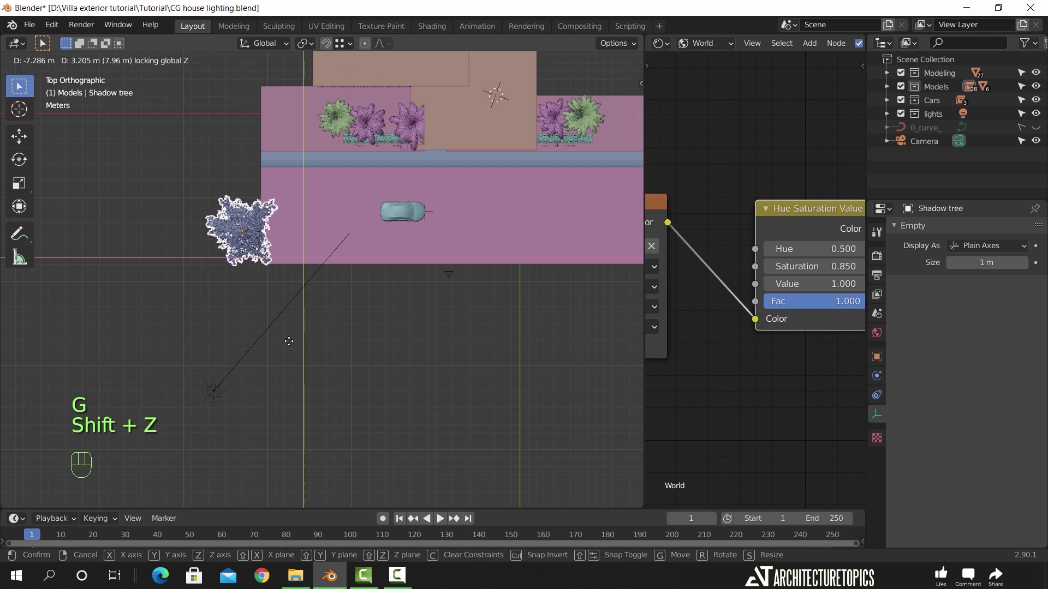
left_click(285, 345)
Duplicate the shadow tree twice at the same height, stepping the copies diagonally around the road's corner toward its front edge
key("shift+d")
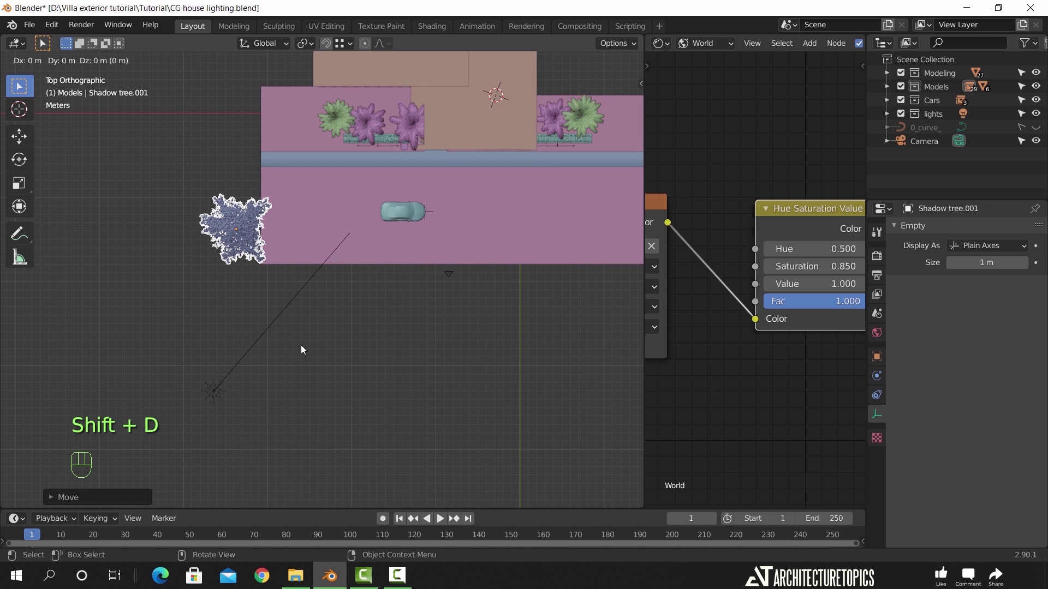
key("shift+z")
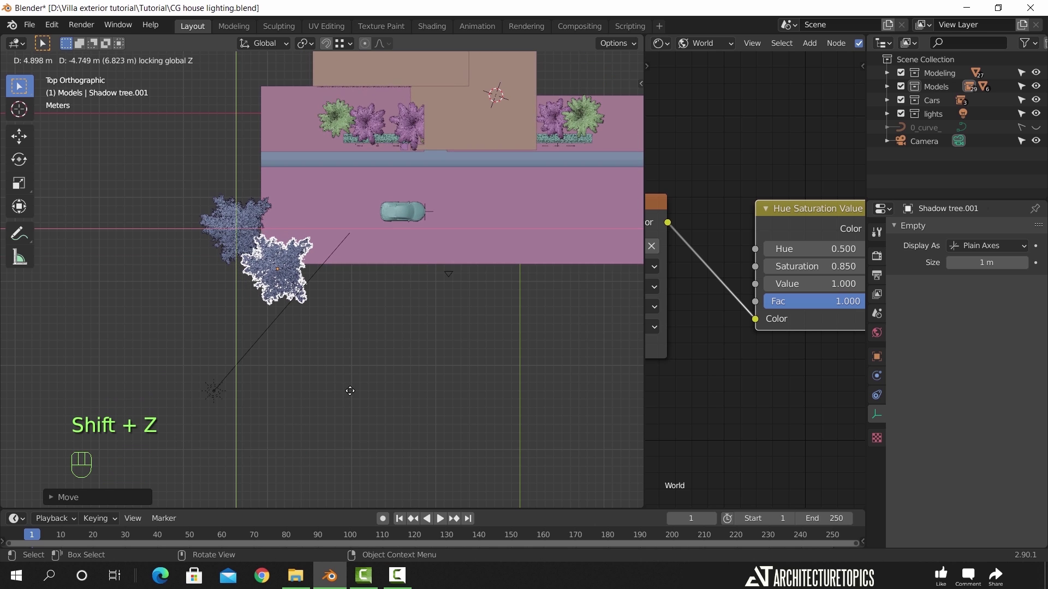
left_click(351, 391)
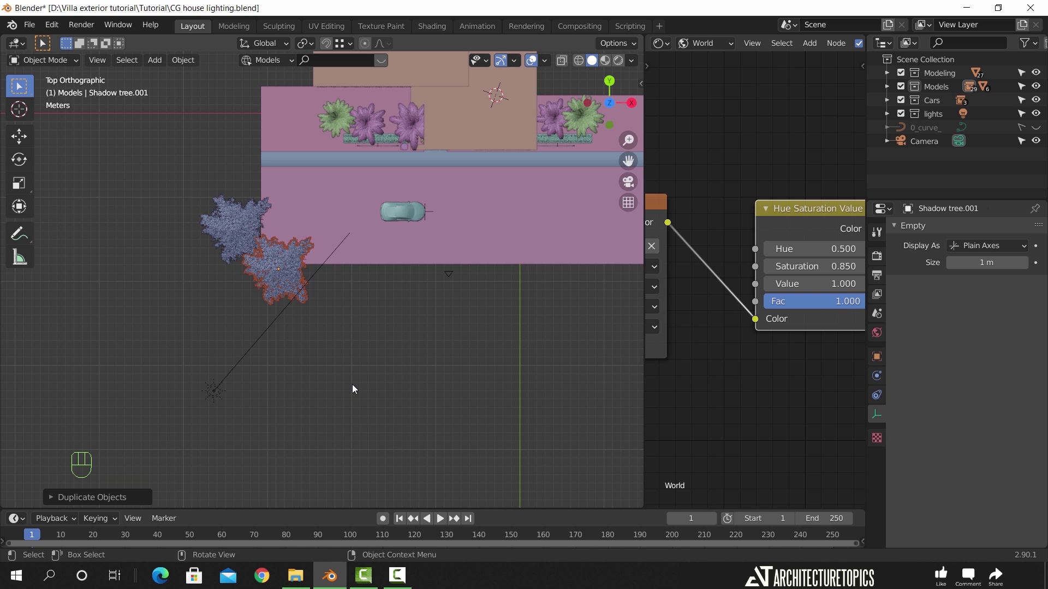
key("shift+r")
key("g")
key("shift+z")
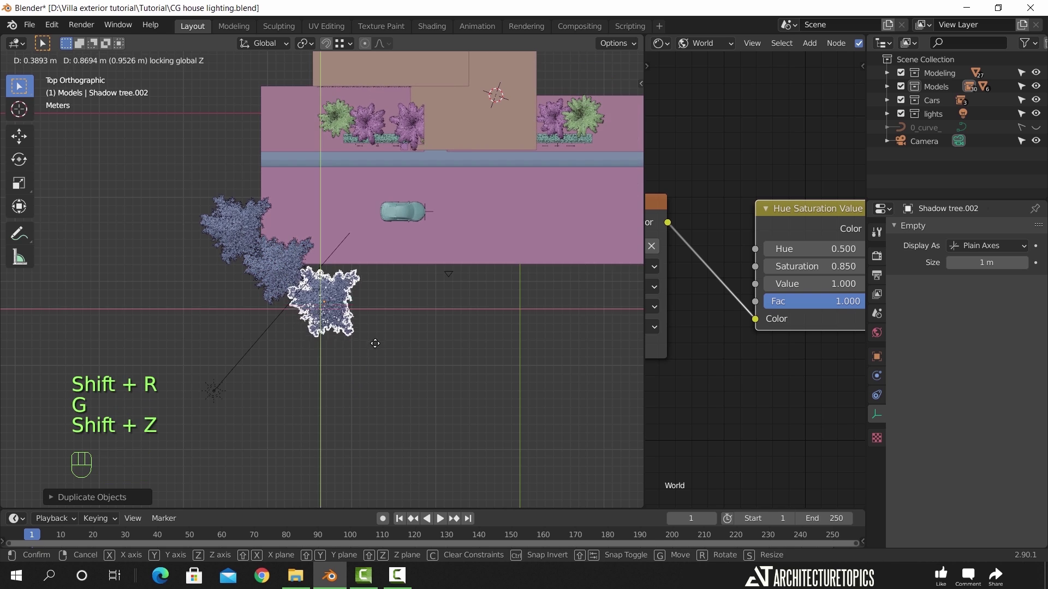
left_click(386, 337)
Add four more shadow tree copies about 6 m apart, continuing the row along the road's front edge
key("shift+d")
key("shift+z")
left_click(450, 353)
key("shift+d")
key("shift+z")
left_click(507, 353)
key("shift+d")
key("shift+z")
left_click(559, 350)
key("shift+d")
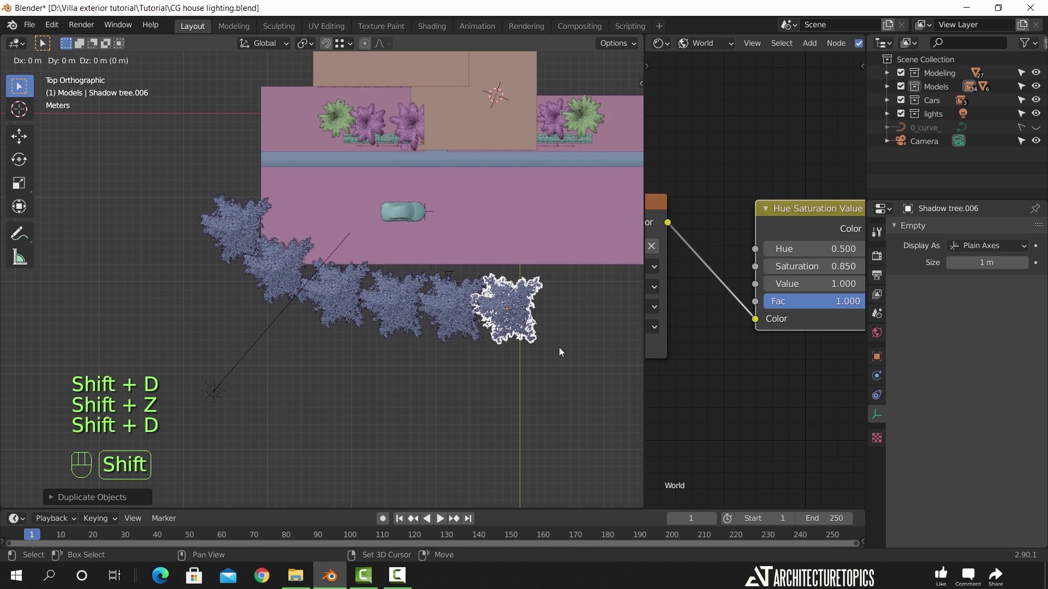
key("shift+z")
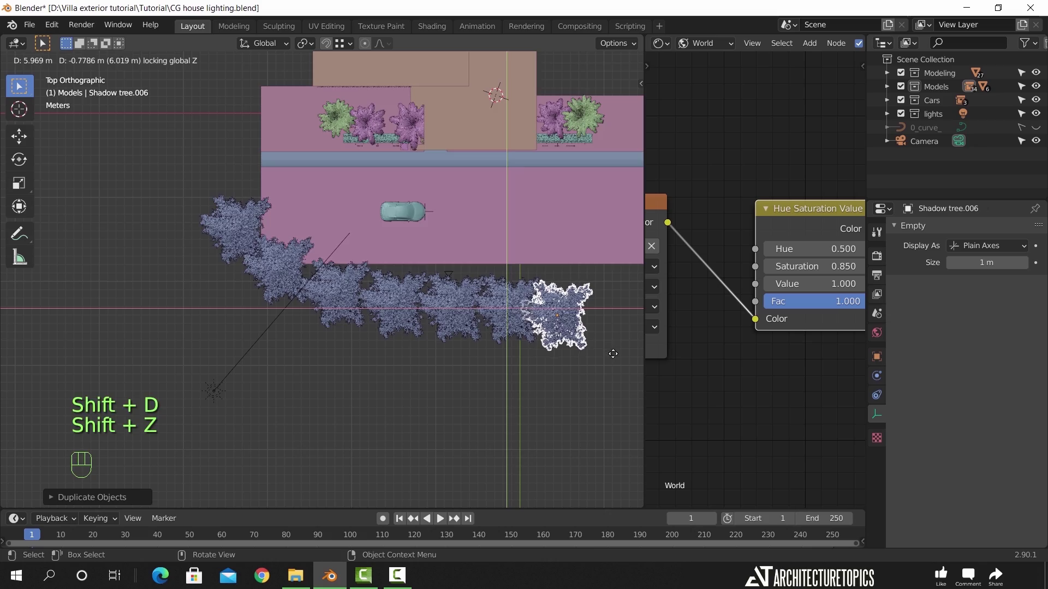
left_click(611, 354)
Duplicate the shadow tree at the far end horizontally, extending the row beyond the road's corner
middle_click_drag(614, 353, 394, 253)
key("shift+d")
key("shift+z")
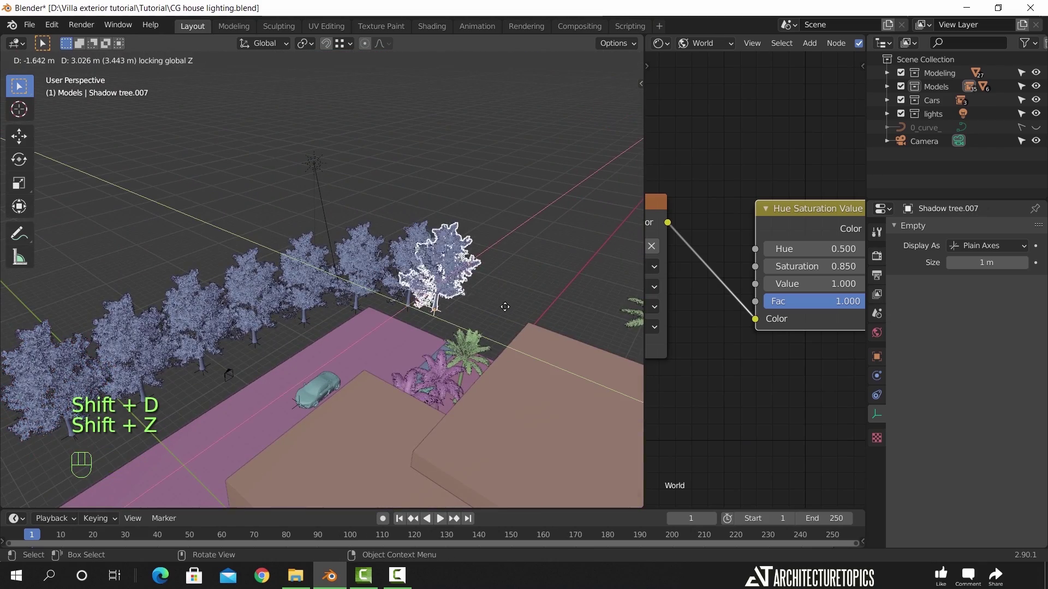
left_click(520, 315)
Scale the shadow trees in the far half of the row individually to vary their sizes
key("s")
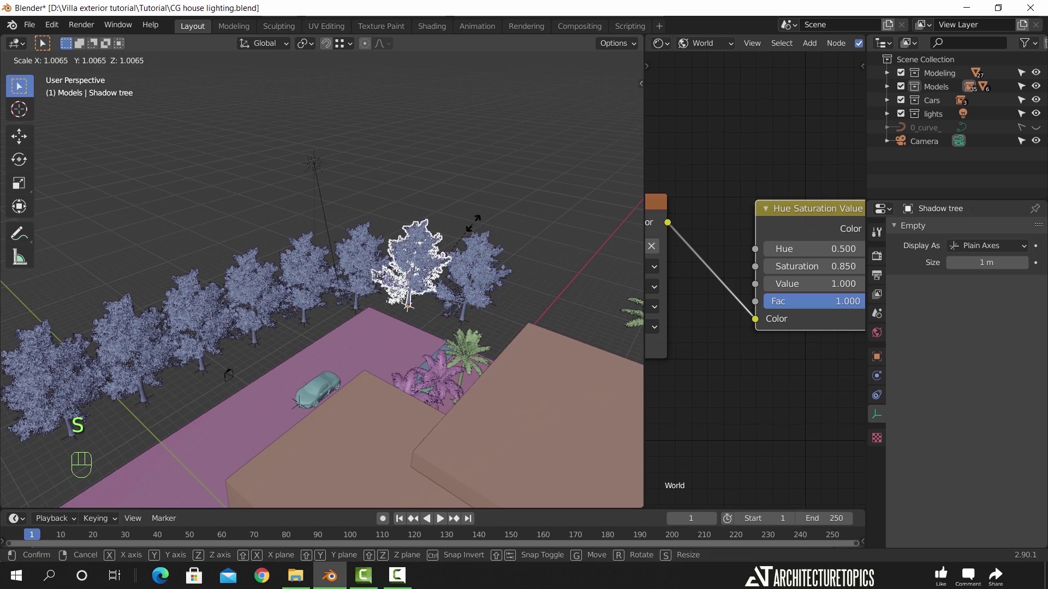
key("Escape")
key("s")
left_click(573, 241)
left_click(311, 245)
key("s")
key("Escape")
key("s")
key("Escape")
left_click(382, 230)
key("s")
left_click(382, 229)
left_click(256, 262)
key("s")
left_click(275, 247)
Enlarge the last three shadow trees at the near end individually, making the end tree about 1.3 times larger
left_click(208, 296)
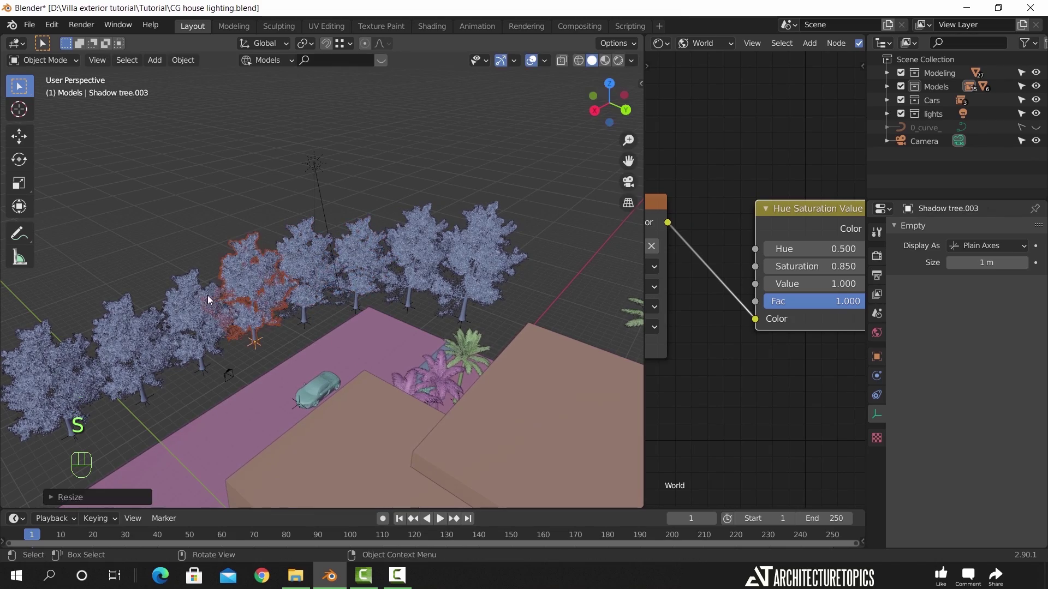
key("s")
left_click(286, 282)
middle_click_drag(286, 282, 268, 174, "shift")
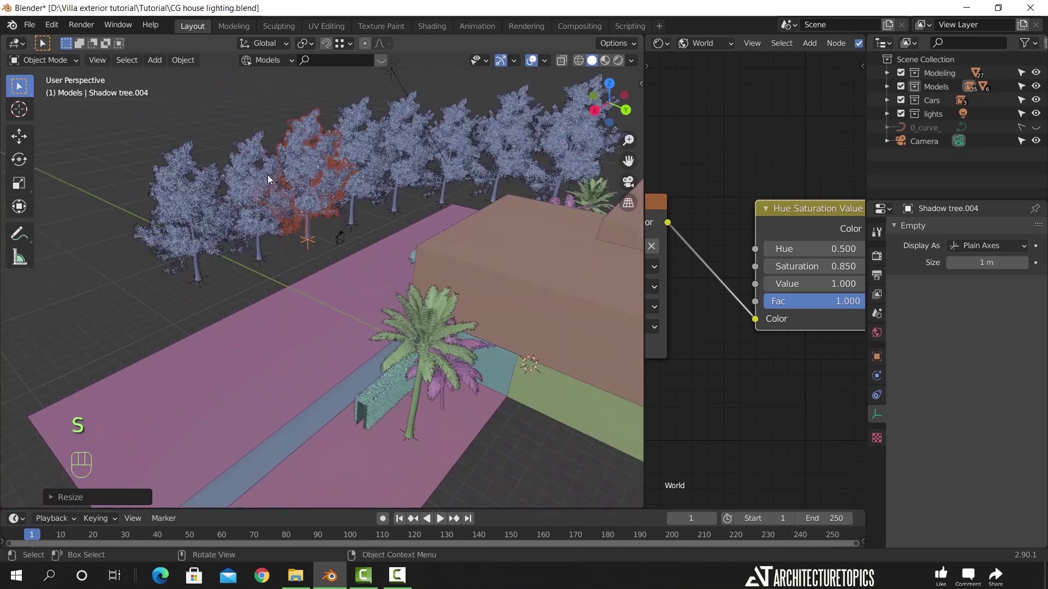
left_click(268, 174)
key("s")
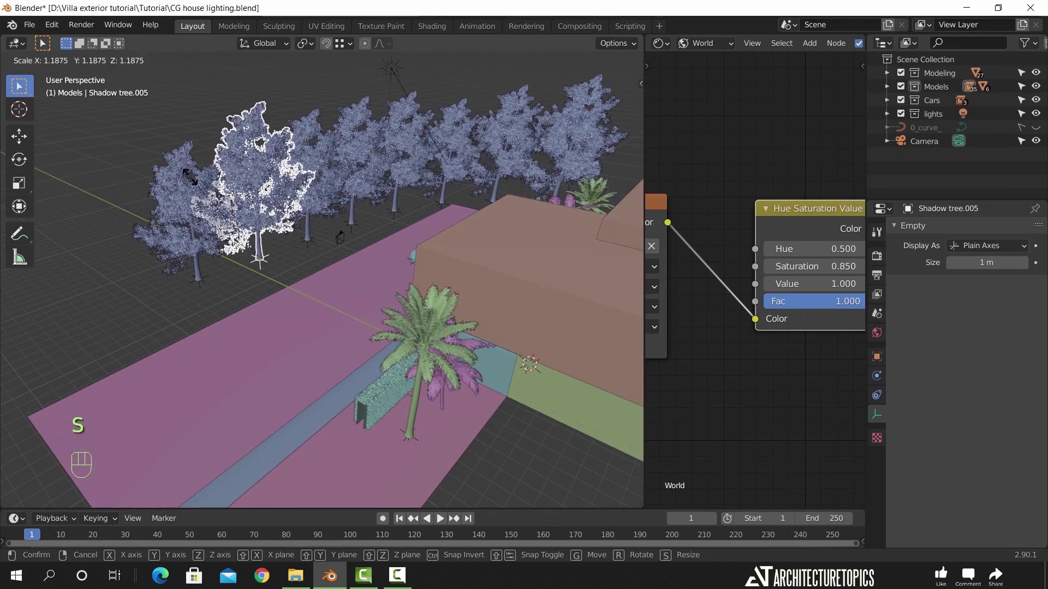
left_click(287, 163)
left_click(196, 201)
key("s")
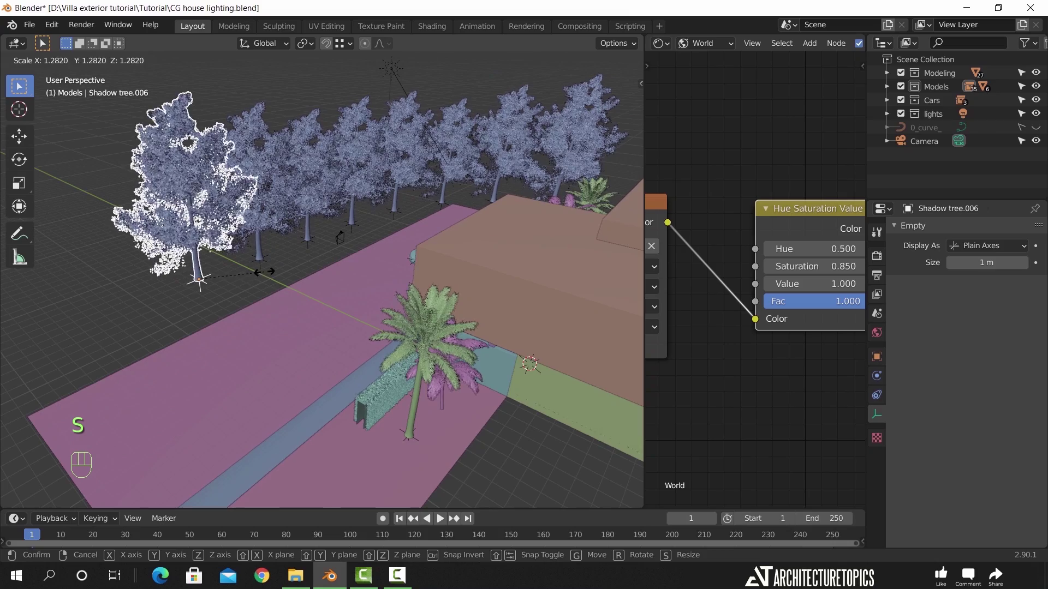
left_click(268, 282)
Preview the tree shadows in the rendered camera view and return to solid shading
middle_click_drag(260, 342, 351, 318)
key("KP_0")
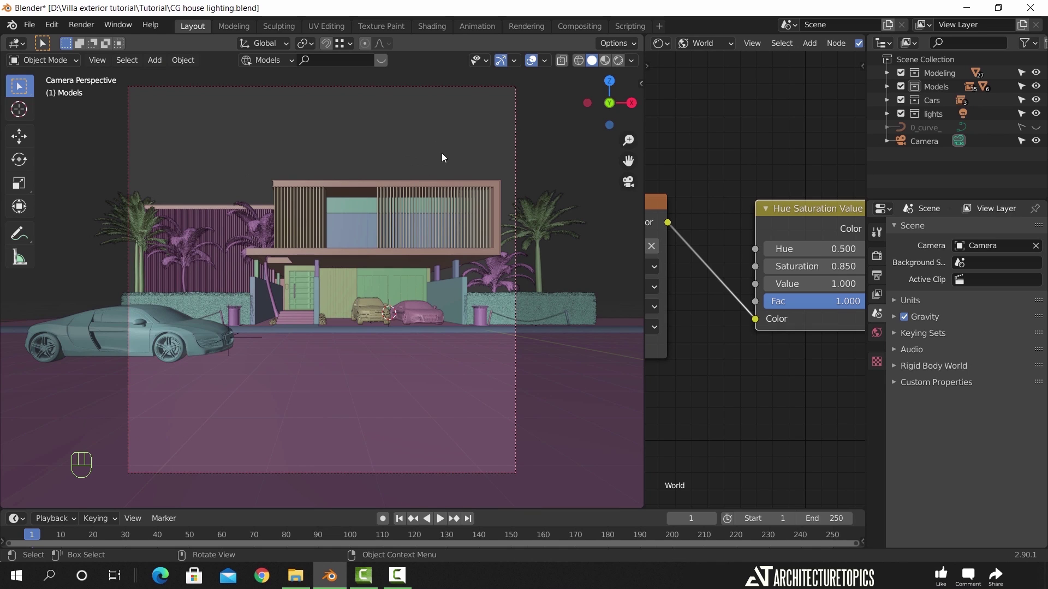
left_click(617, 60)
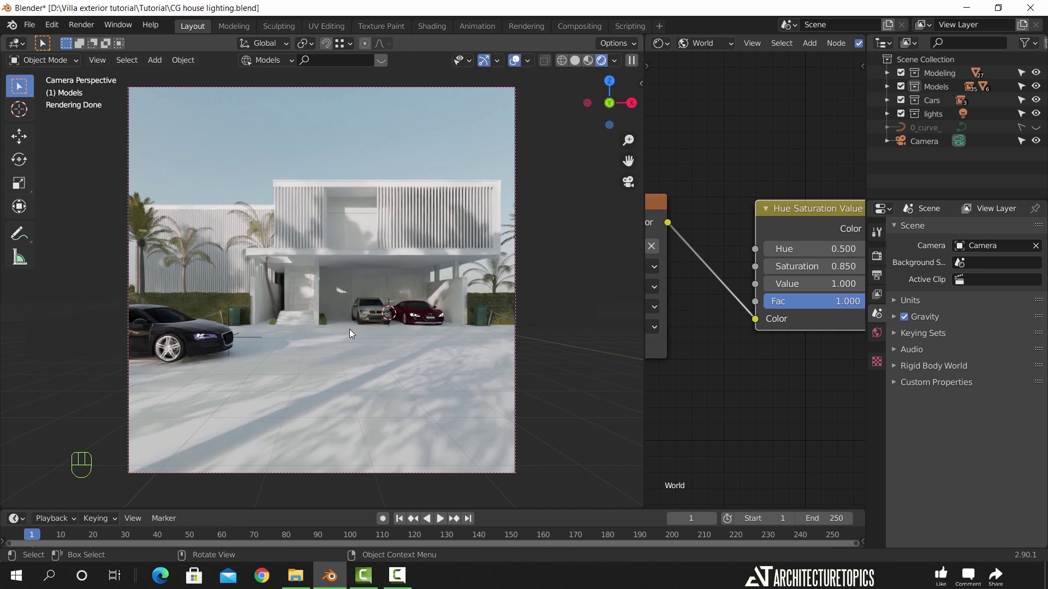
key("z")
left_click(417, 332)
Duplicate a shadow tree in the middle of the row and place the copy horizontally in front of the row
mouse_move(417, 332)
middle_mouse_down()
mouse_move(362, 365)
mouse_move(384, 378)
mouse_move(362, 364)
mouse_move(425, 350)
mouse_move(322, 240)
middle_mouse_up()
scroll(384, 378, "up", 5)
middle_click_drag(359, 296, 377, 301)
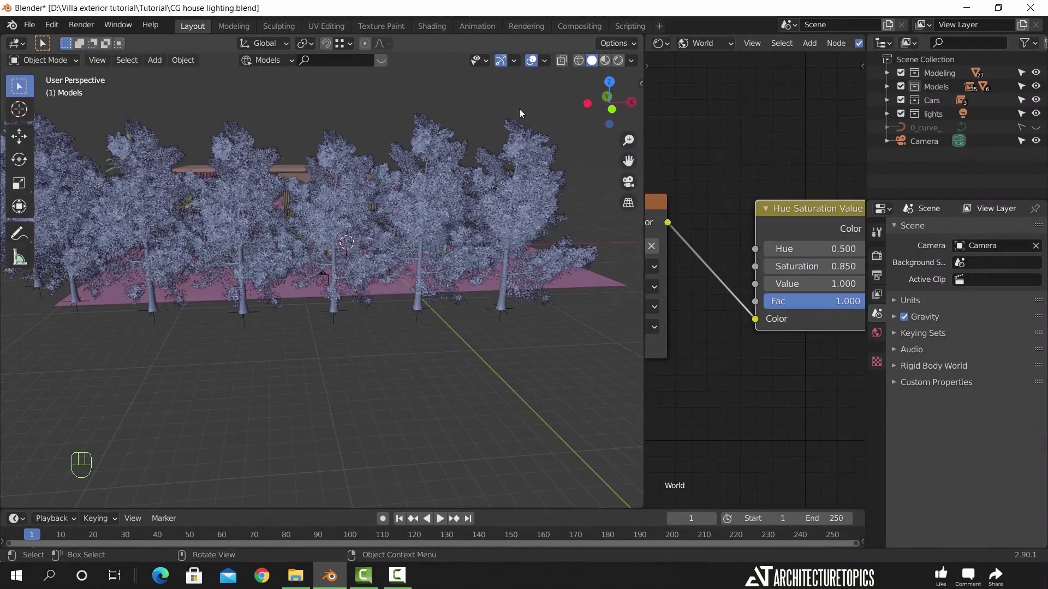
left_click(340, 280)
scroll(380, 317, "up", 3)
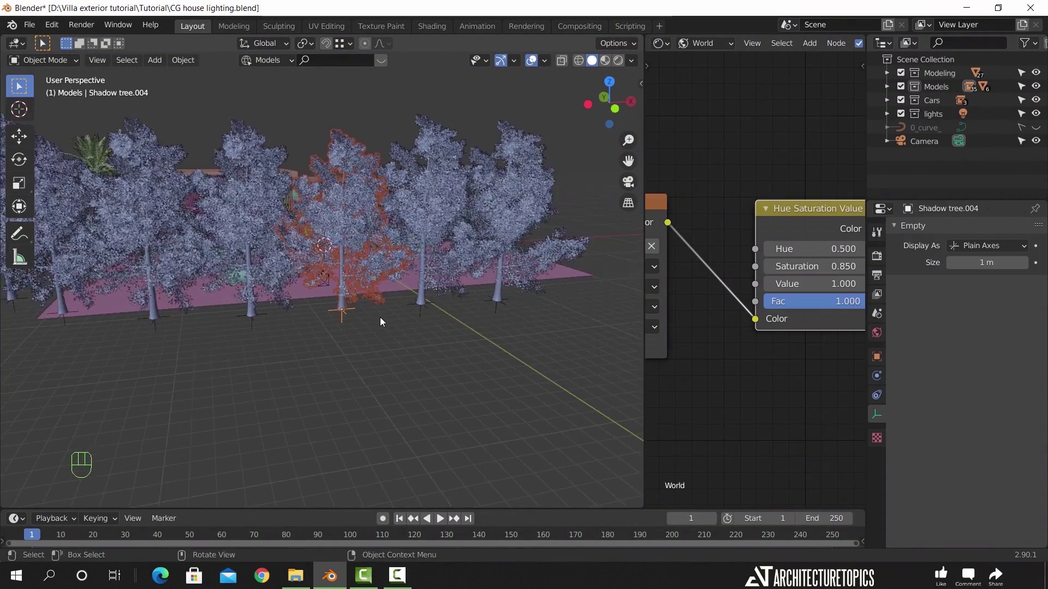
scroll(385, 319, "up", 2)
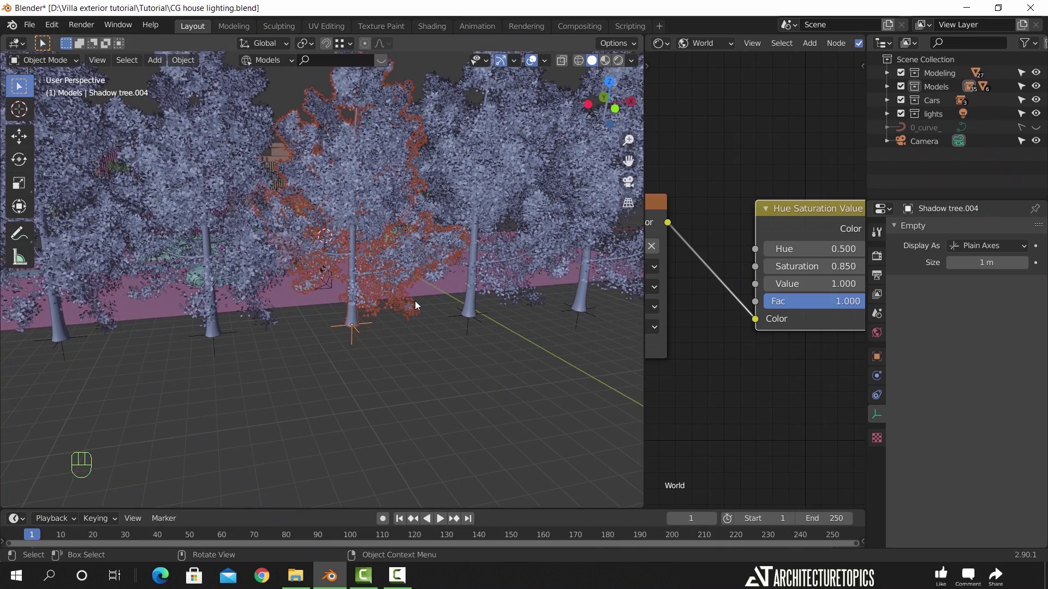
key("shift+d")
key("s")
key("g")
key("shift+z")
left_click(379, 318)
Scale the new front tree smaller than its source and adjust its vertical position
key("s")
left_click(378, 319)
key("g")
key("z")
key("Return")
key("s")
left_click(388, 340)
Duplicate the smaller tree twice horizontally, spreading the copies along the row to fill gaps between the trunks
key("shift+d")
key("shift+z")
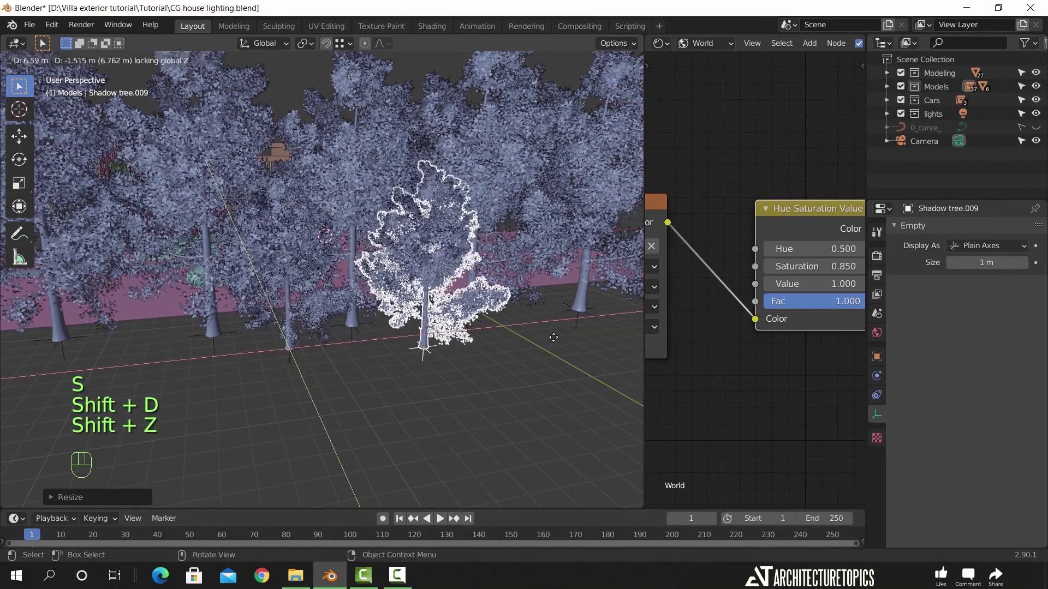
left_click(502, 392)
middle_click_drag(501, 392, 310, 349)
key("shift+d")
key("shift+z")
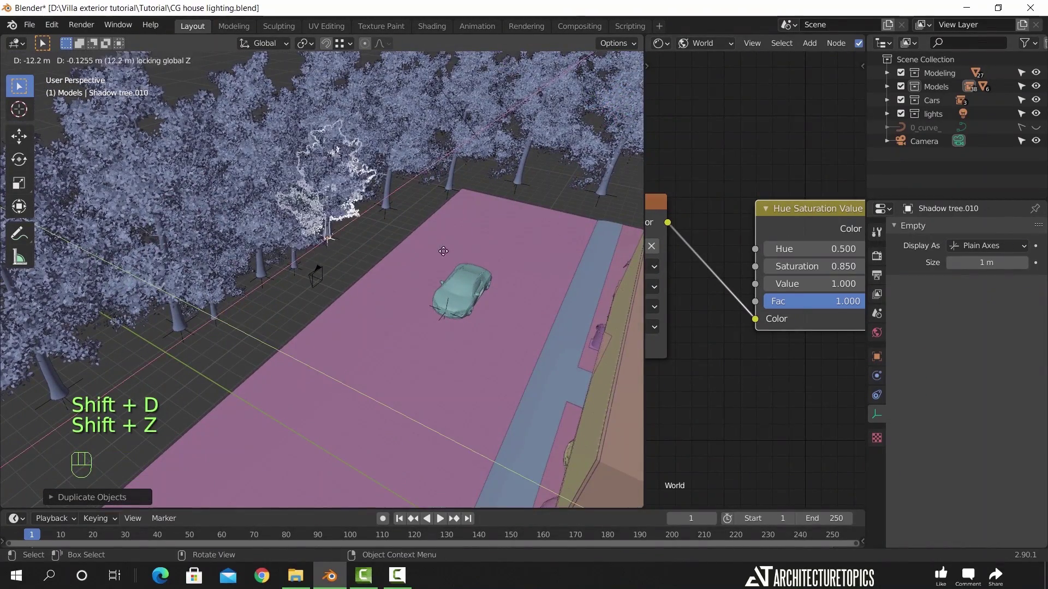
left_click(437, 260)
middle_click_drag(417, 323, 344, 351)
scroll(432, 306, "down", 3)
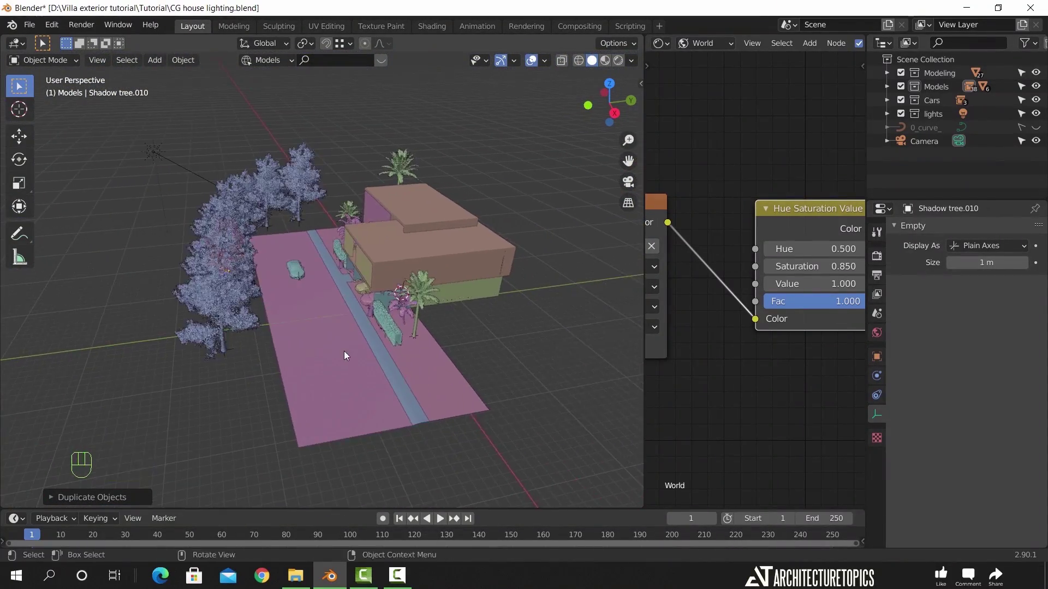
scroll(344, 352, "up", 4)
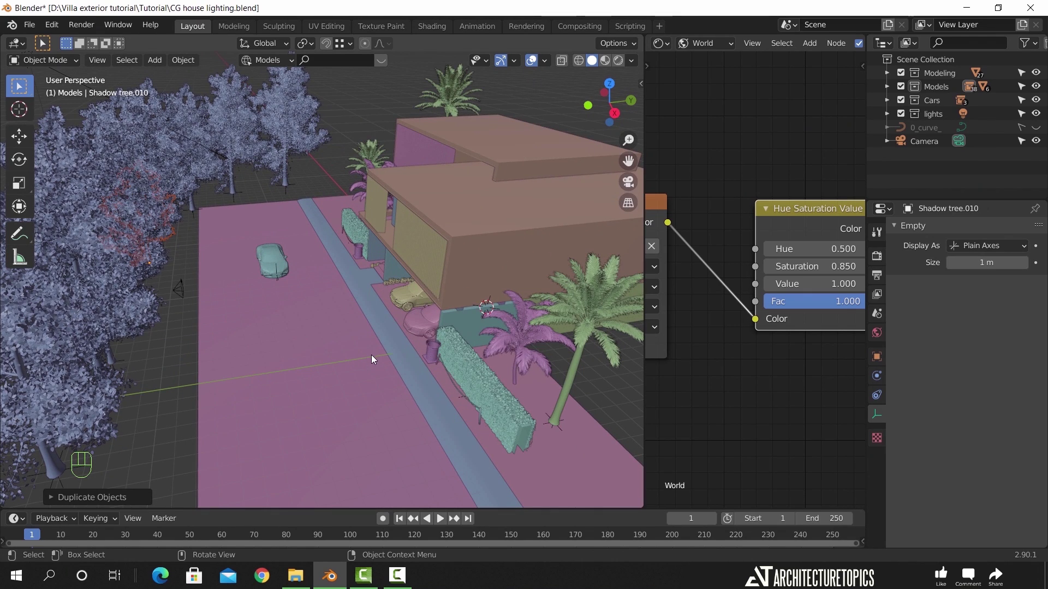
scroll(372, 354, "down", 1)
mouse_move(434, 389)
middle_mouse_down()
mouse_move(398, 388)
mouse_move(421, 389)
middle_mouse_up()
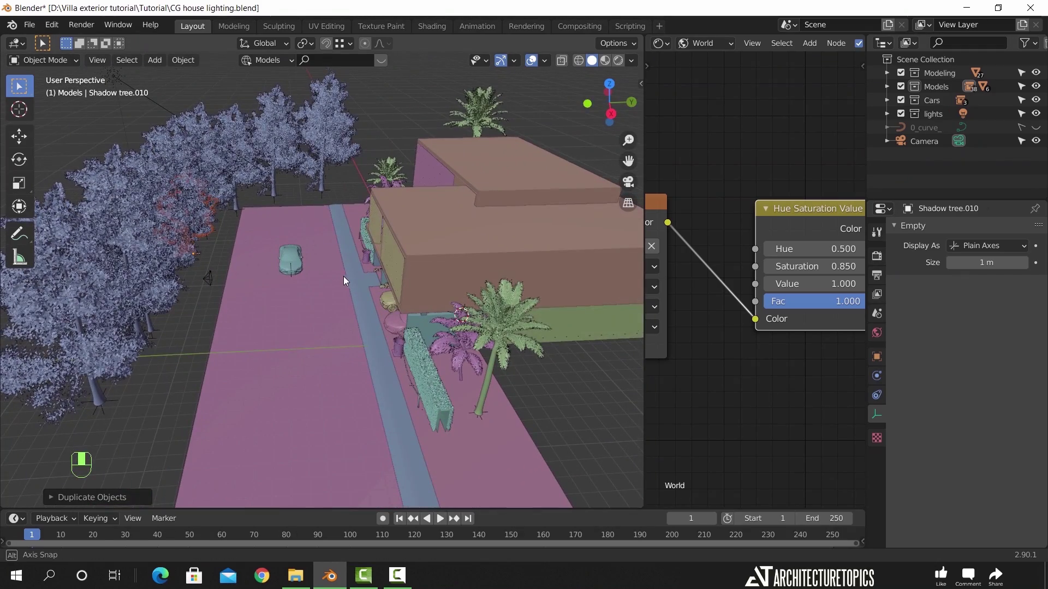
middle_click_drag(343, 276, 345, 276)
Set the color management look to Medium High Contrast and preview the camera view in rendered shading
key("KP_0")
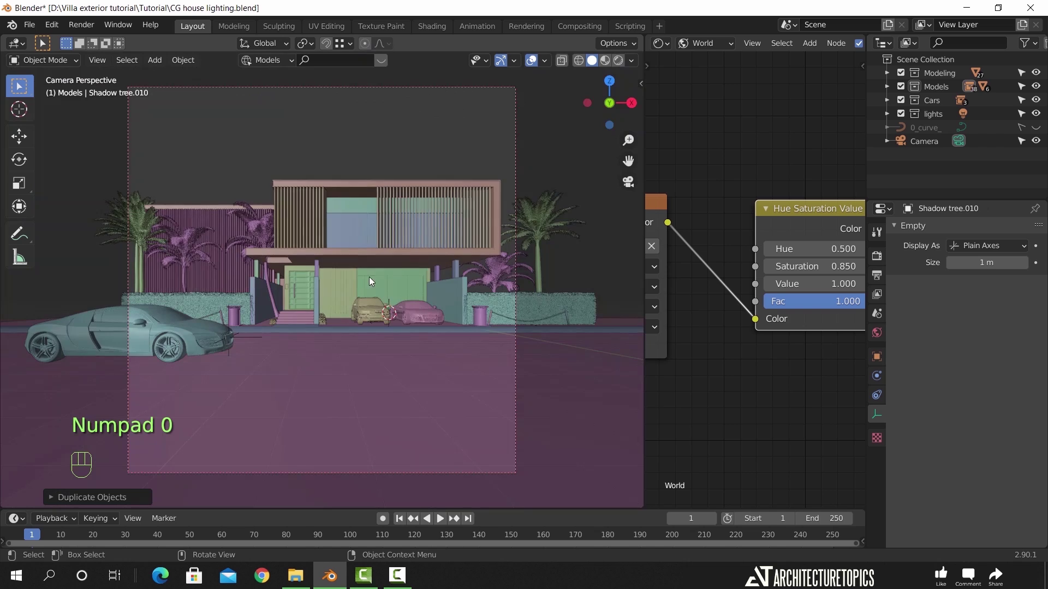
left_click(876, 256)
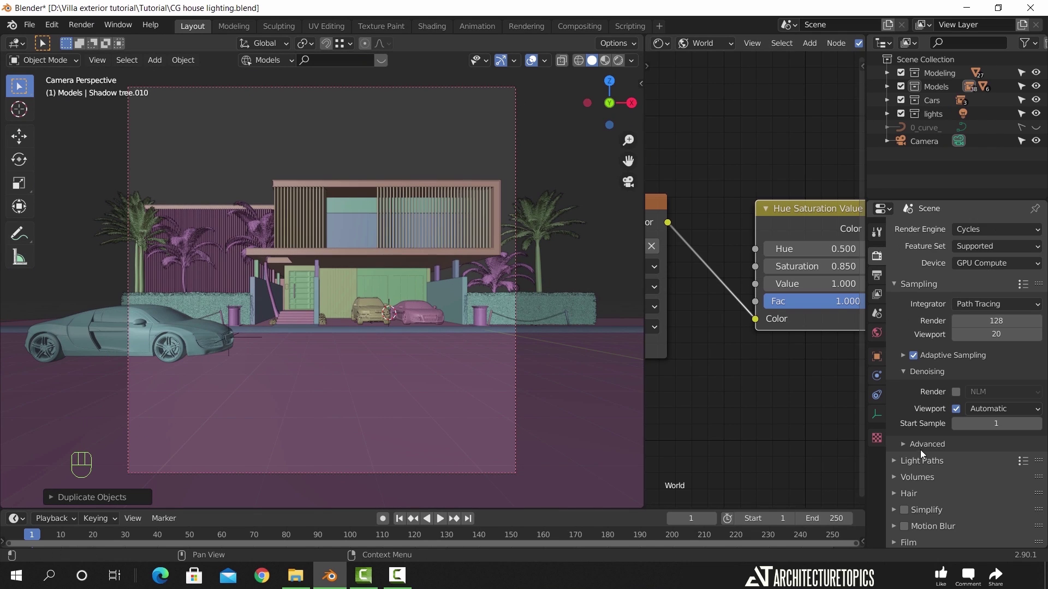
scroll(921, 451, "down", 3)
left_click(934, 535)
scroll(951, 495, "down", 5)
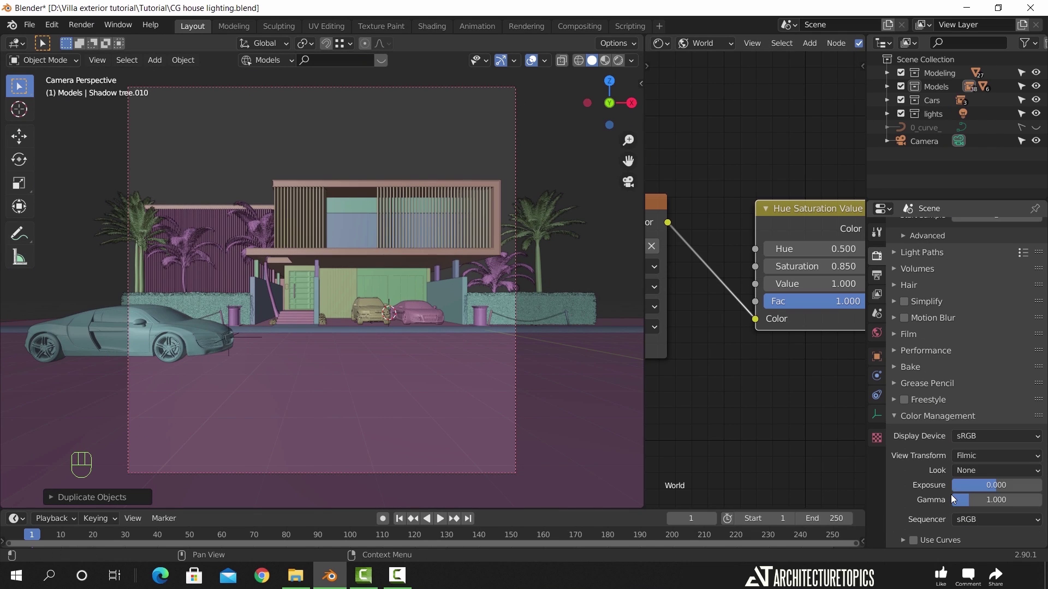
left_click(980, 470)
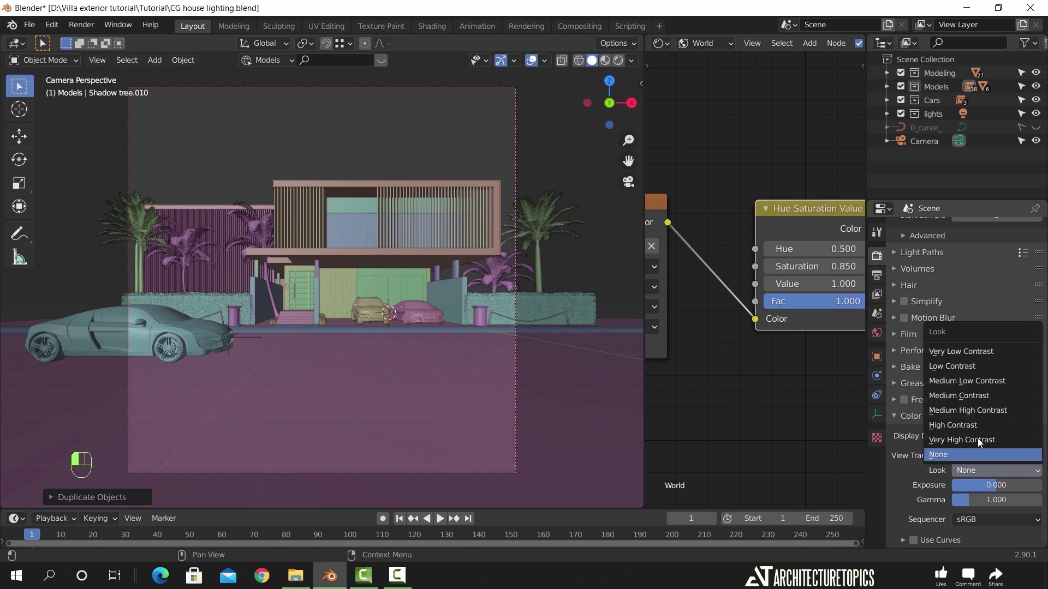
left_click(975, 411)
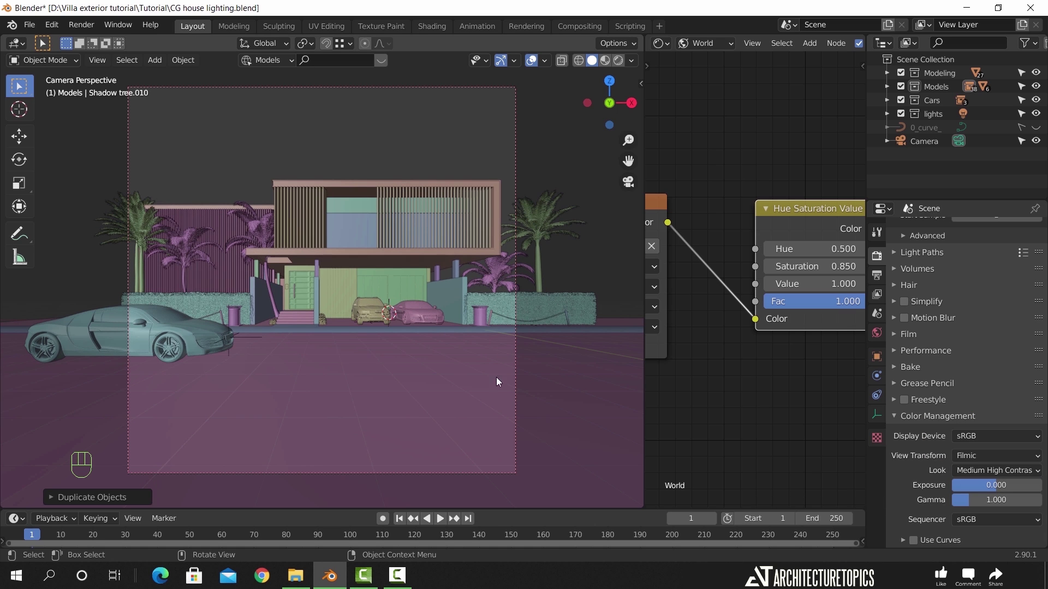
left_click(618, 61)
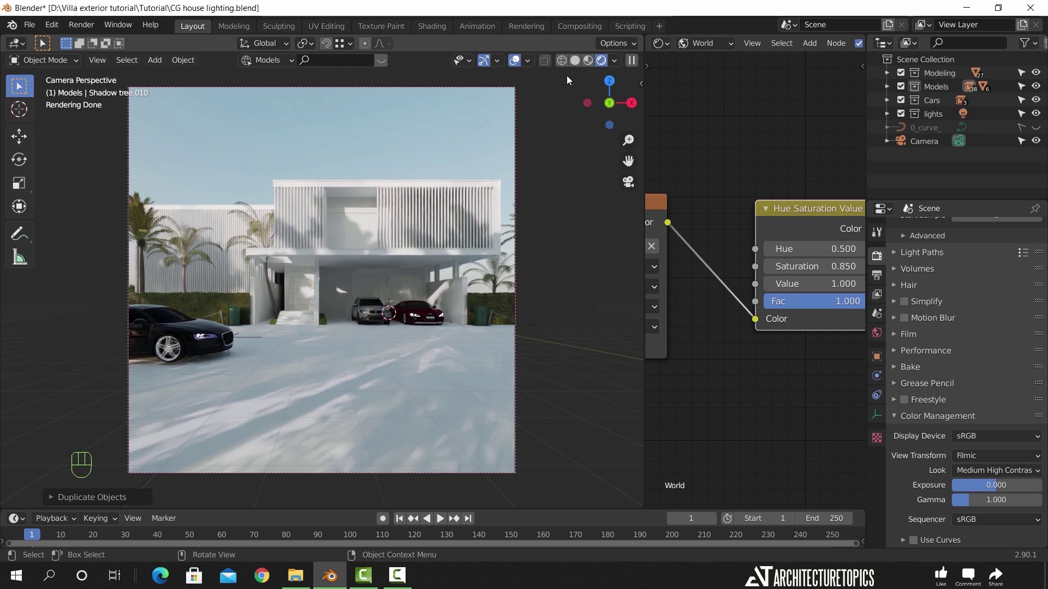
Switch to solid shading and adjust the black car's height along the global Z axis so its wheels meet the ground
left_click(575, 60)
left_click(192, 339)
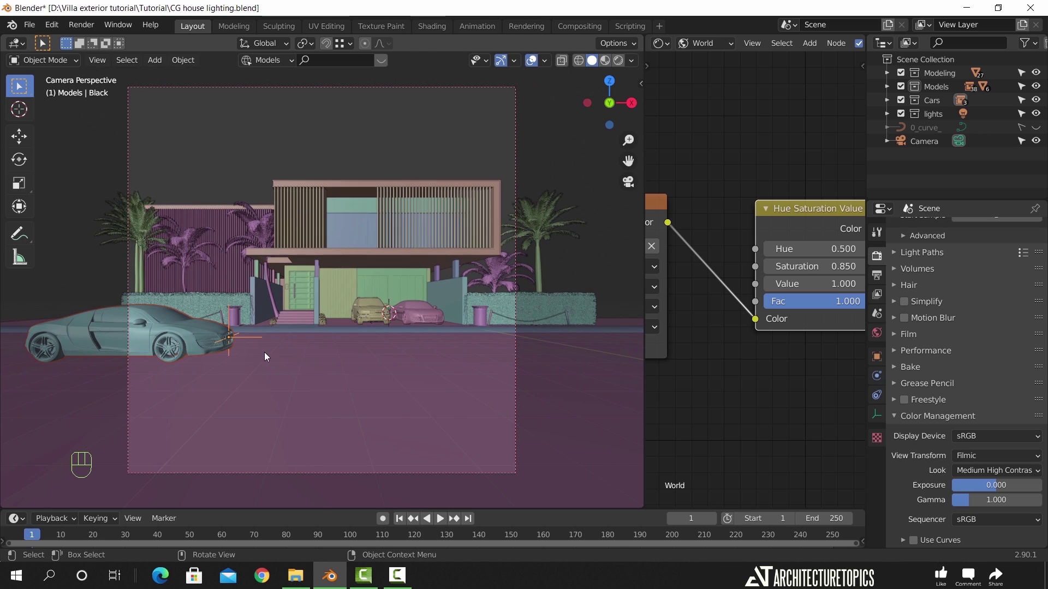
key("KP_Decimal")
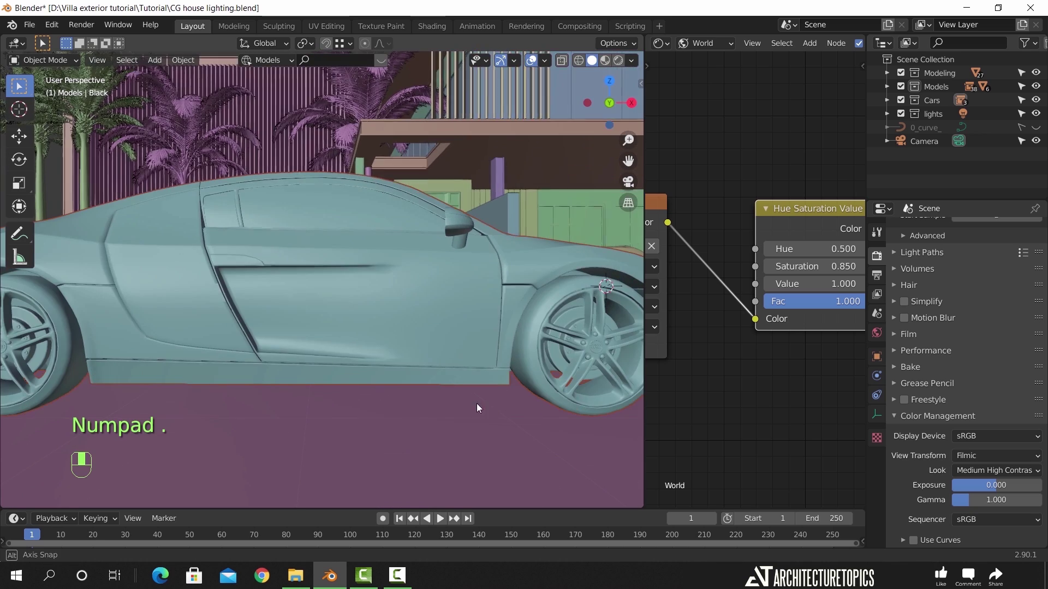
key("g")
key("z")
key("shift")
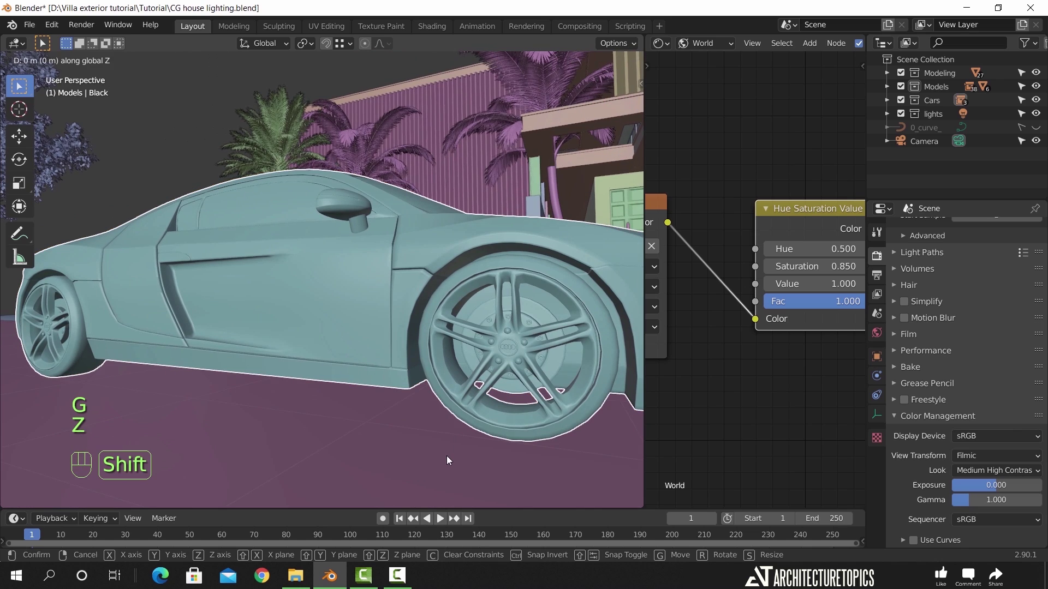
left_click(416, 160)
Duplicate a shadow tree from the front row and place the copy horizontally beside the house, behind the right-hand palms
middle_click_drag(433, 120, 306, 199)
scroll(307, 198, "down", 5)
scroll(283, 312, "down", 8)
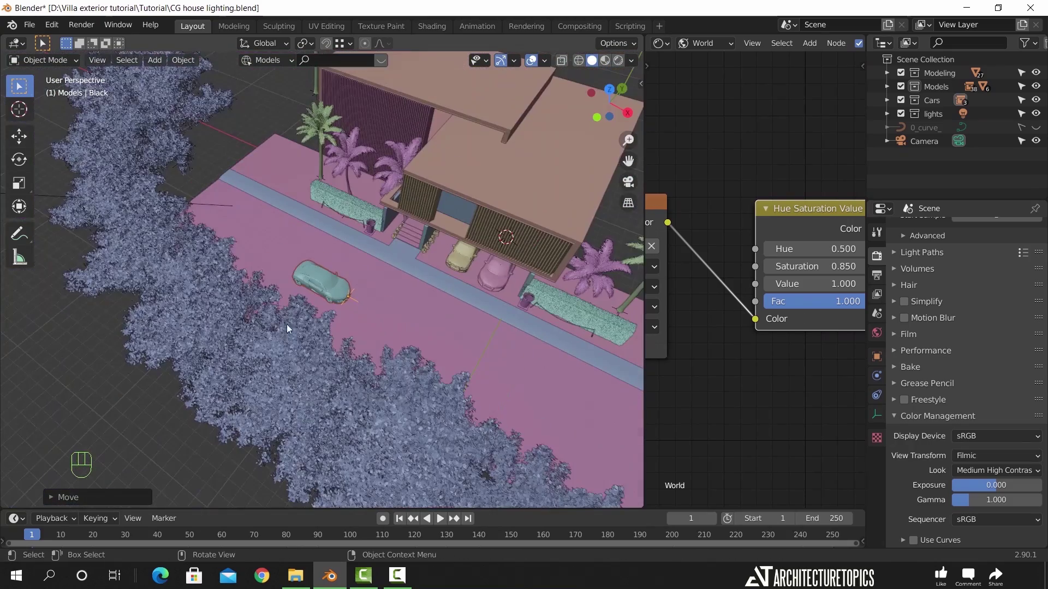
middle_click_drag(282, 312, 373, 312, "shift")
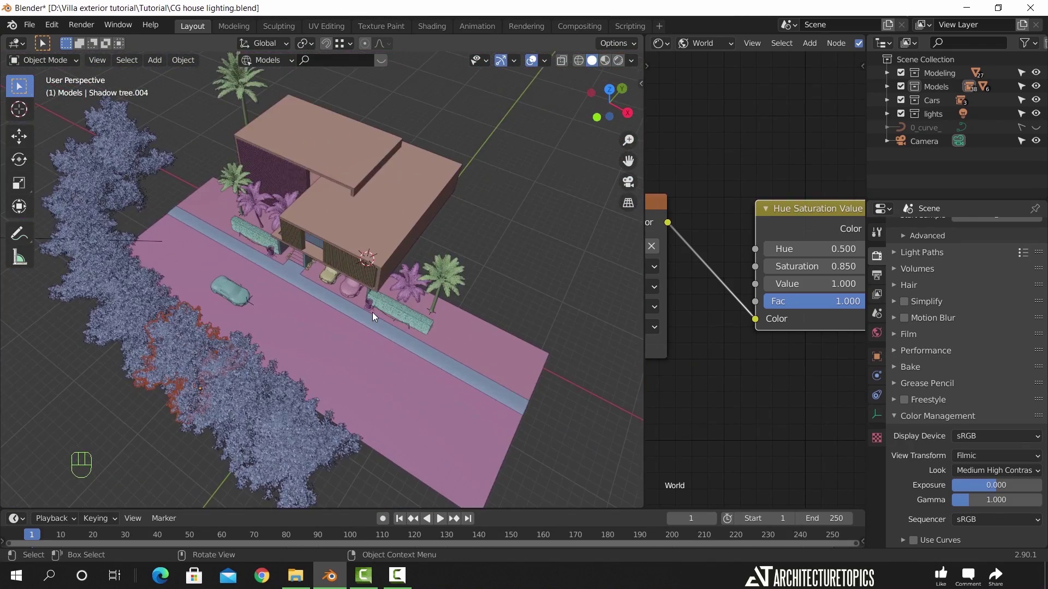
key("shift+d")
key("shift+z")
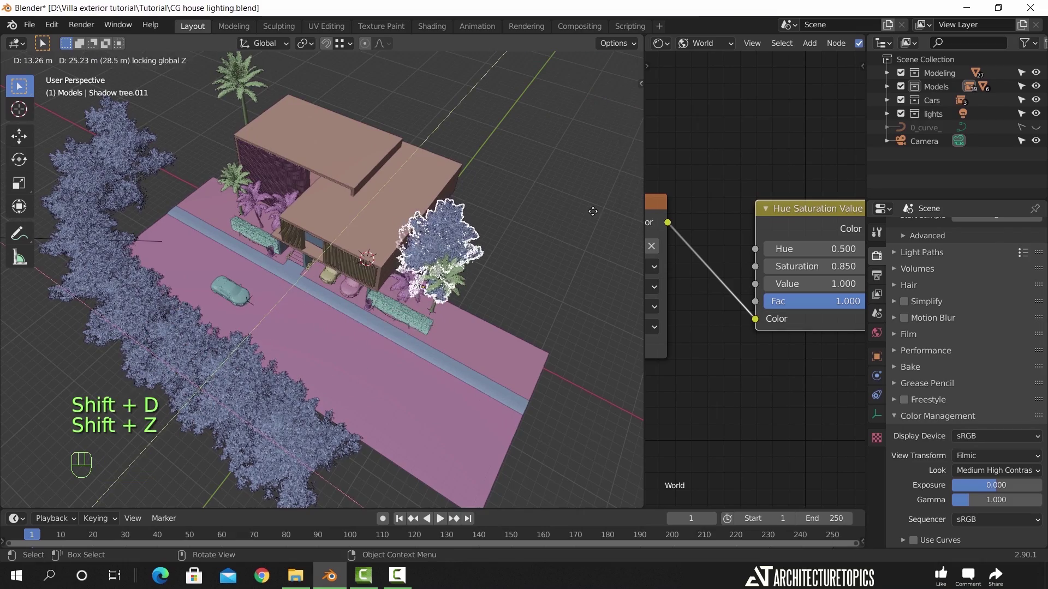
left_click(576, 232)
Scale down the shadow tree copy behind the right-hand palms and shift it horizontally closer to the house's side
scroll(490, 286, "up", 3)
middle_click_drag(490, 286, 407, 322)
key("s")
left_click(363, 319)
key("g")
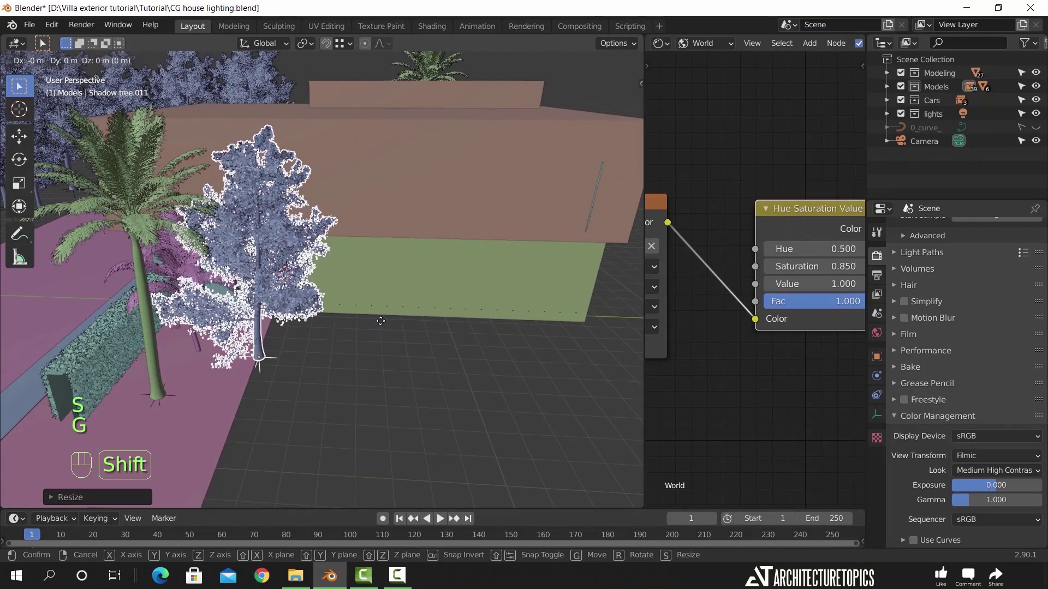
key("shift+z")
left_click(407, 315)
Turn the shader editor area into a wider second 3D viewport showing the camera view of the house's right side
left_click(660, 43)
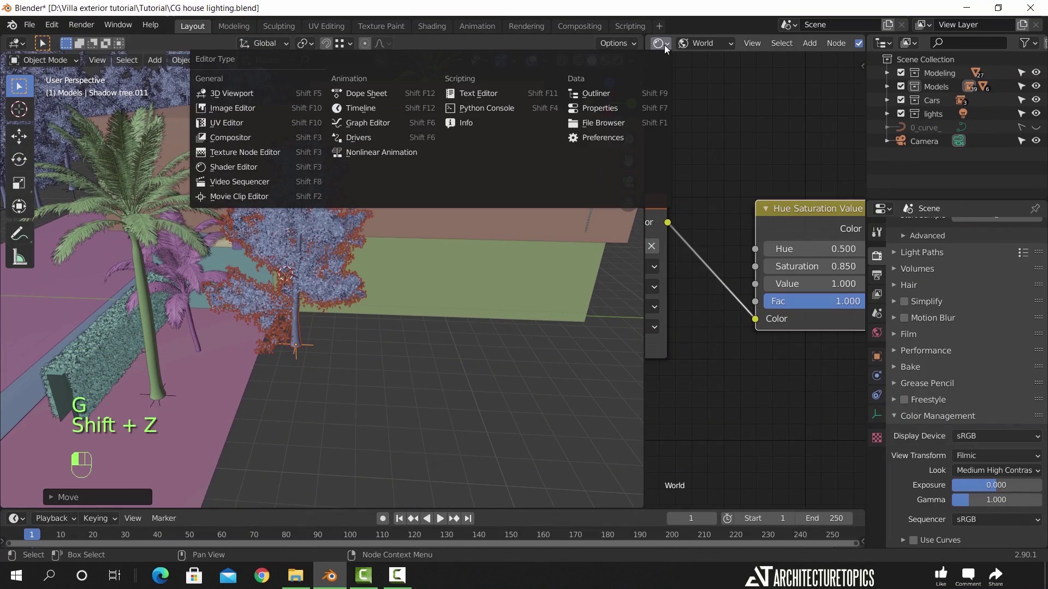
left_click(265, 88)
key("KP_0")
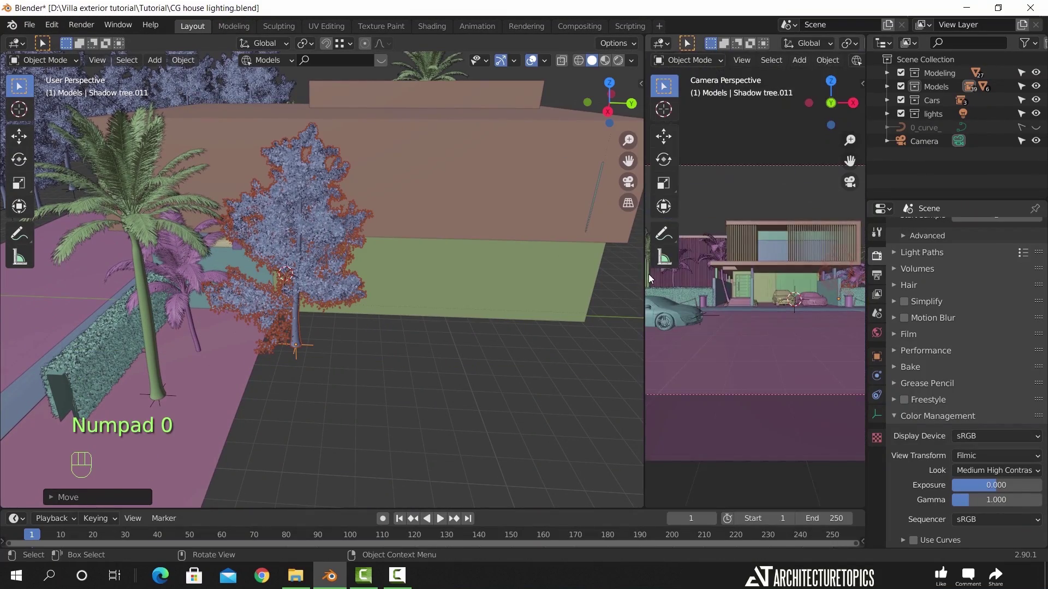
left_click_drag(647, 274, 588, 274)
scroll(807, 303, "up", 5)
middle_click_drag(820, 296, 733, 274, "shift")
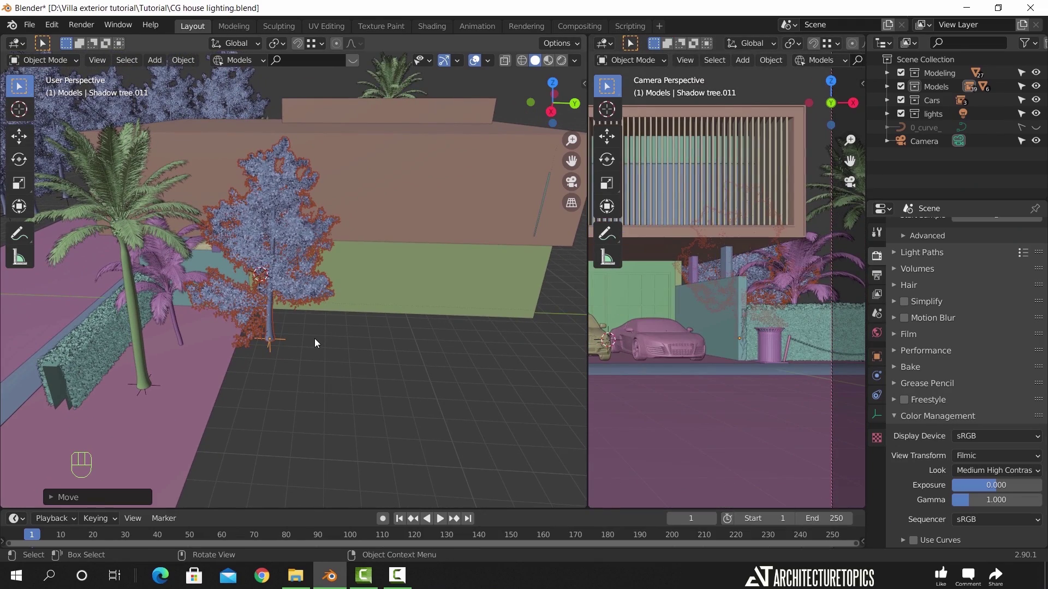
Move the small shadow tree horizontally so it fills the gap behind the wall and bin in the camera view
key("g")
key("shift+z")
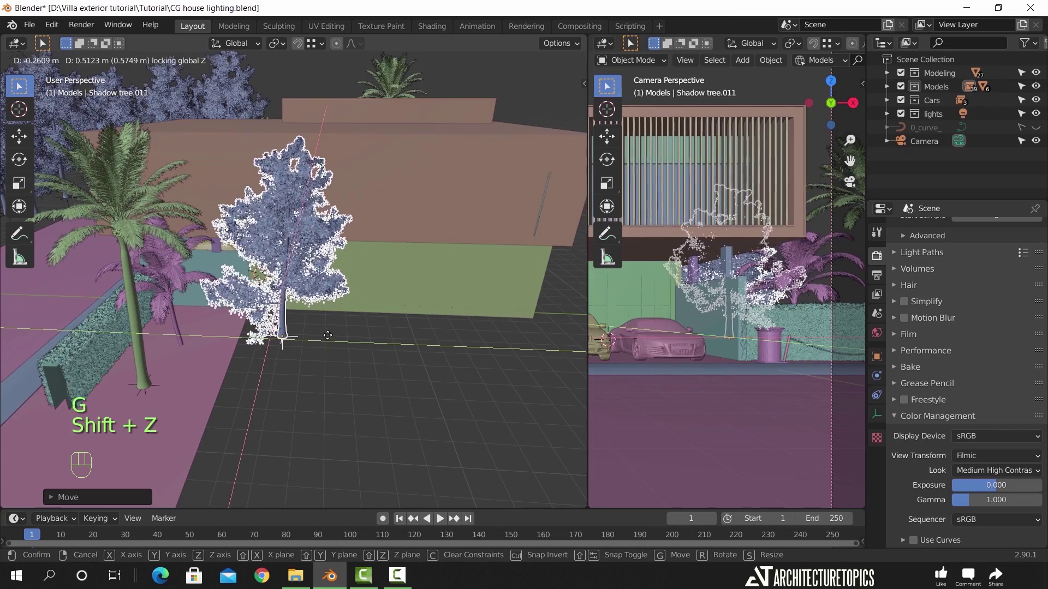
left_click(332, 345)
Duplicate the small shadow tree, place the copy horizontally farther right behind the hedge, and scale it up slightly
key("shift+d")
key("shift+z")
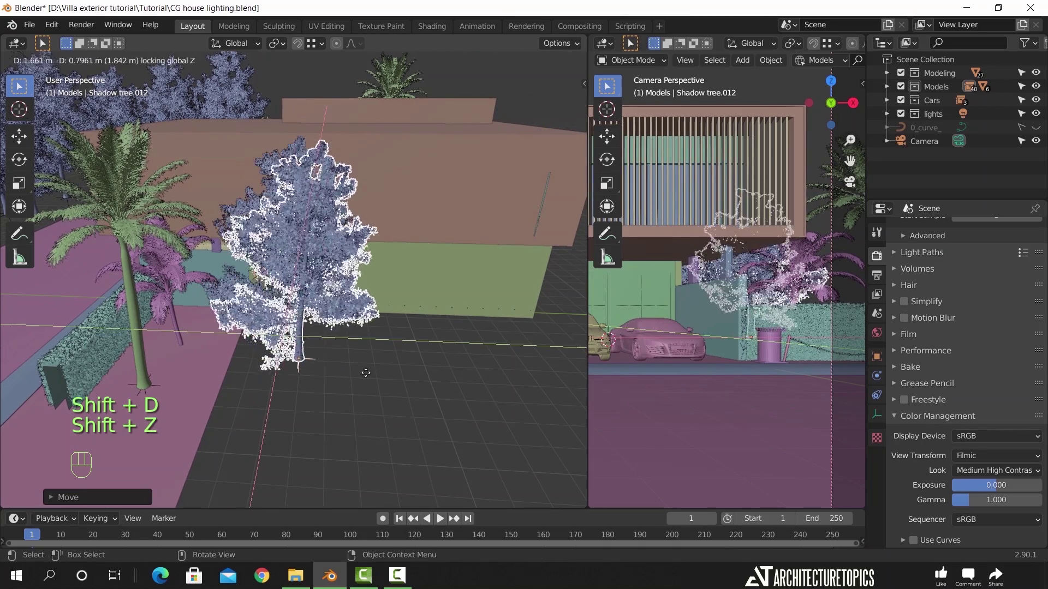
left_click(457, 482)
key("s")
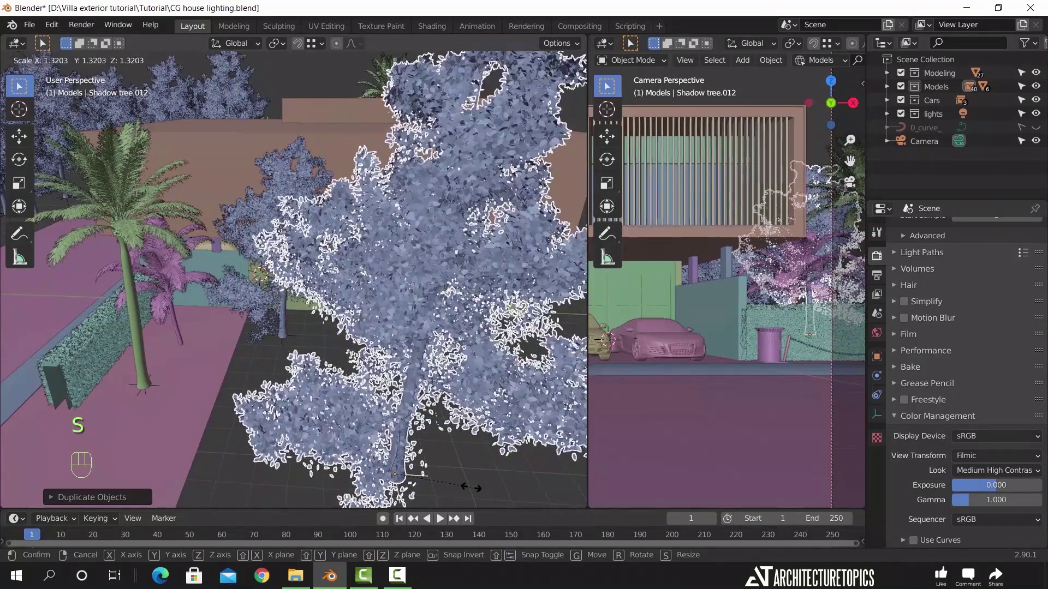
left_click(426, 463)
Move the big palm by the right-hand hedge horizontally into the camera frame and enlarge it slightly
left_click(137, 233)
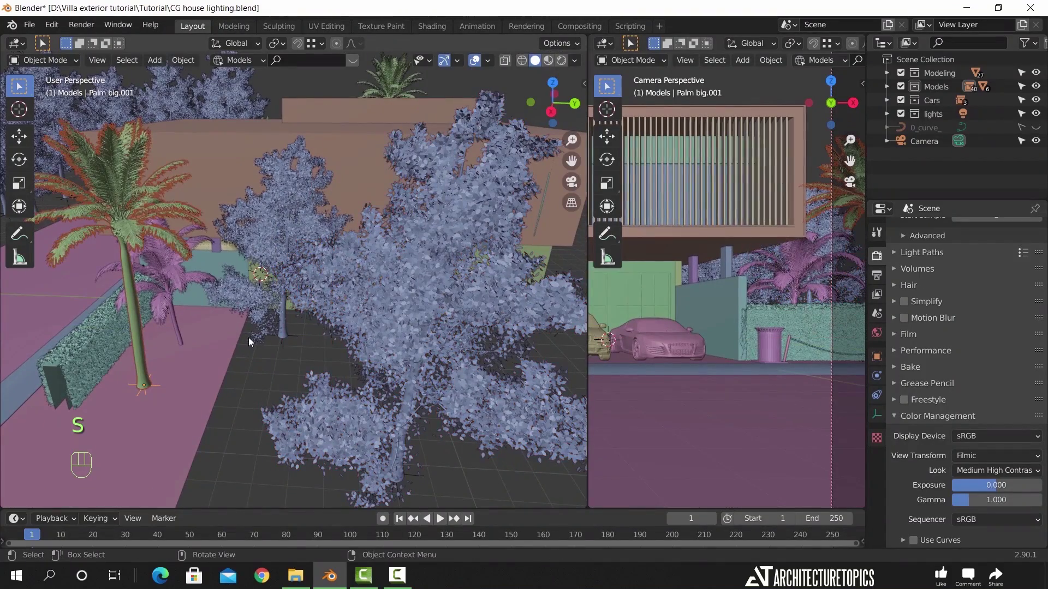
key("g")
key("shift+z")
left_click(290, 333)
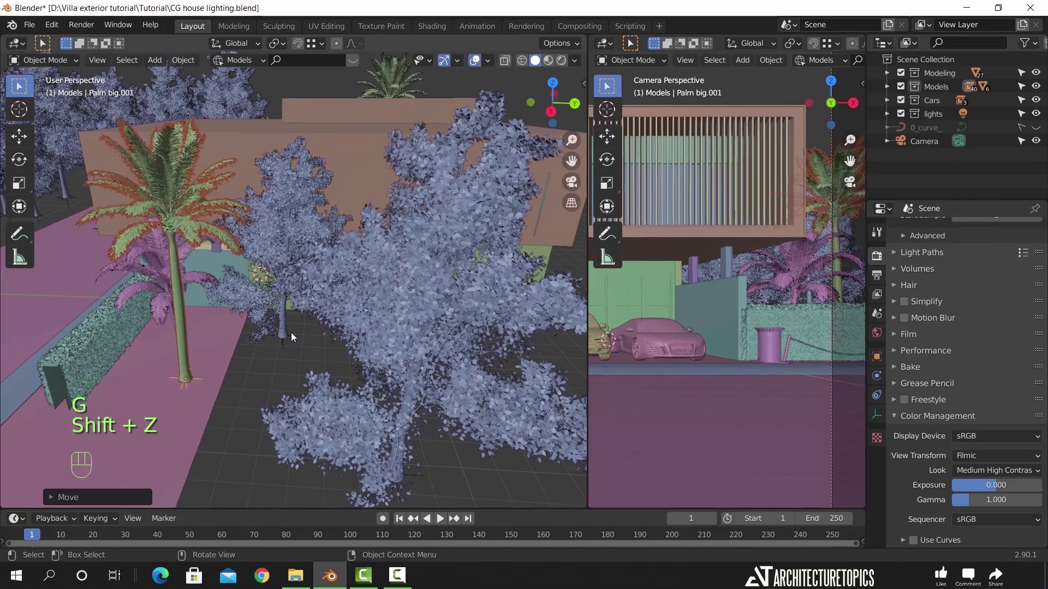
key("s")
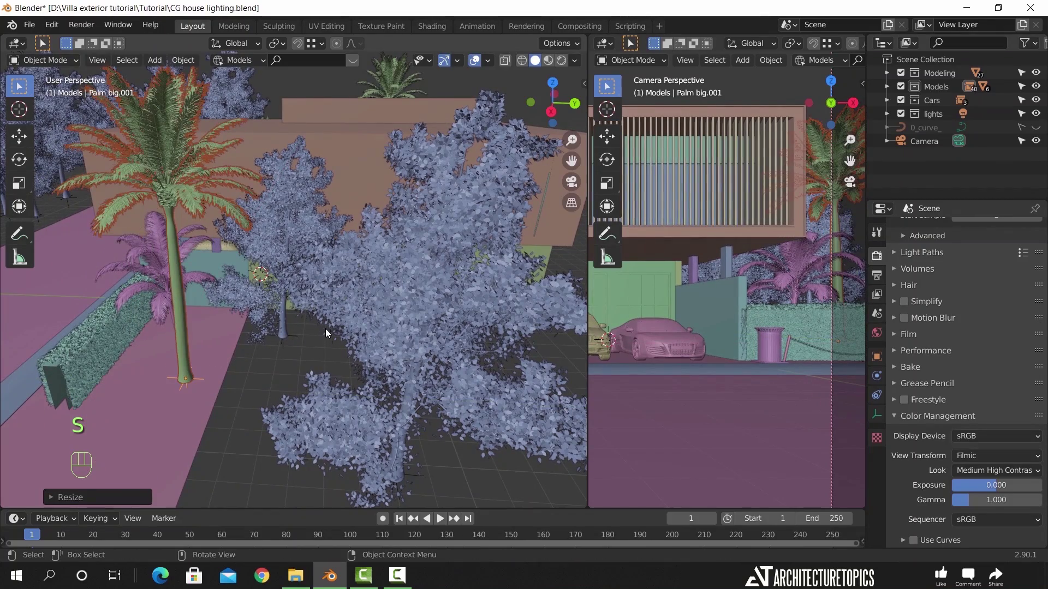
left_click(325, 325)
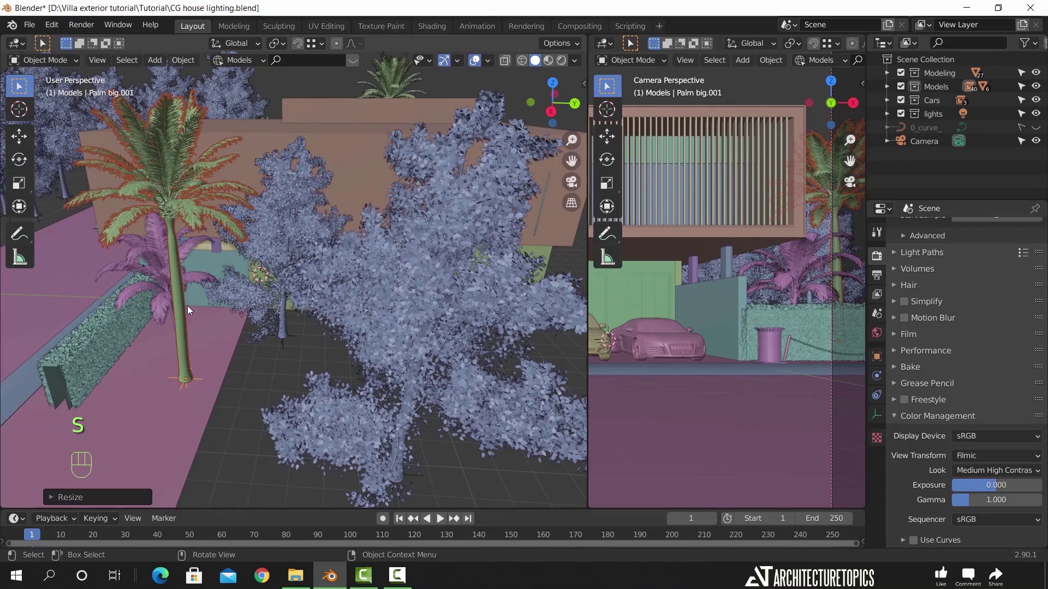
Enlarge the small palm behind the right-hand hedge and lower it along the global Z axis
left_click(160, 282)
key("KP_Decimal")
key("s")
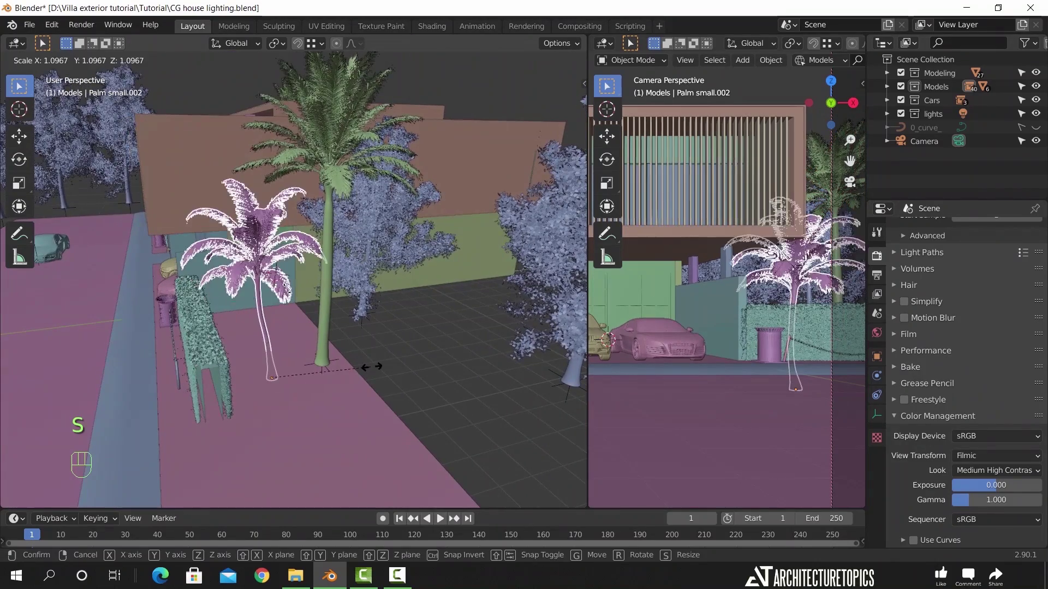
left_click(378, 332)
key("g")
key("z")
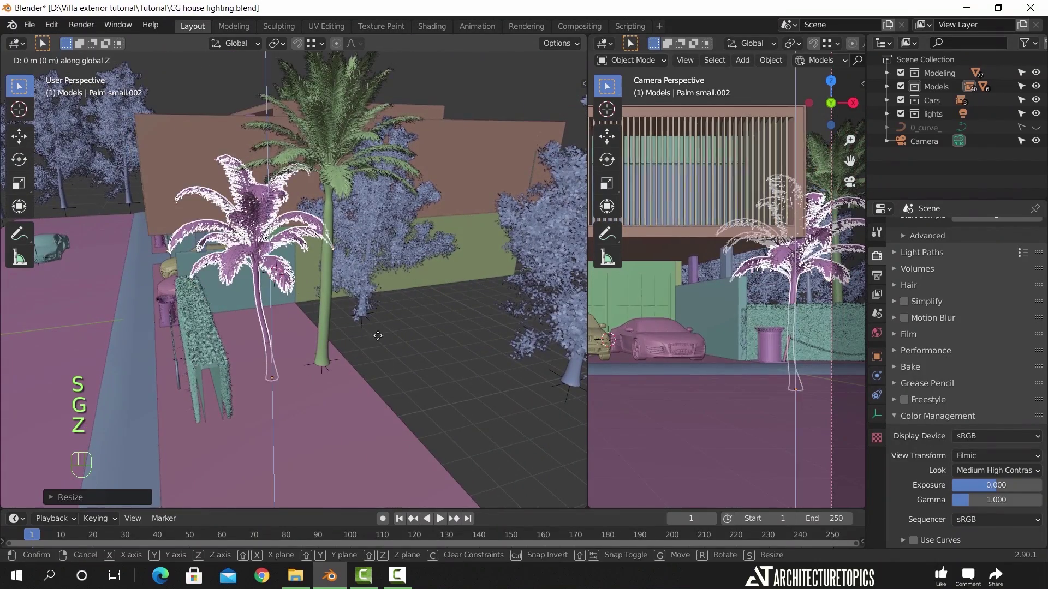
left_click(380, 379)
Move the rear big palm on the house's left side about -0.39 m along the global X axis
scroll(480, 364, "down", 2)
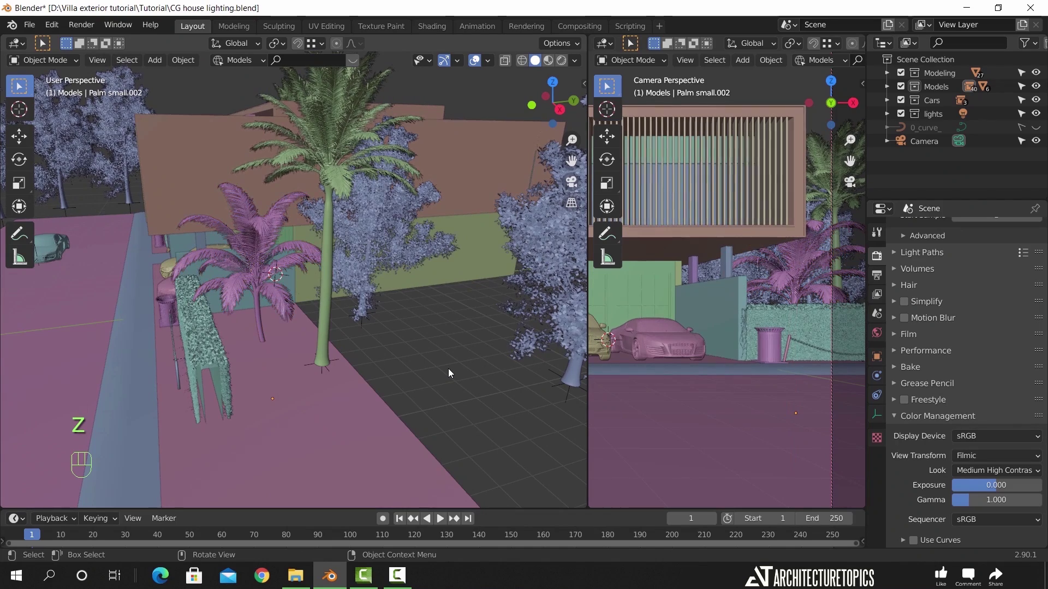
scroll(382, 366, "down", 3)
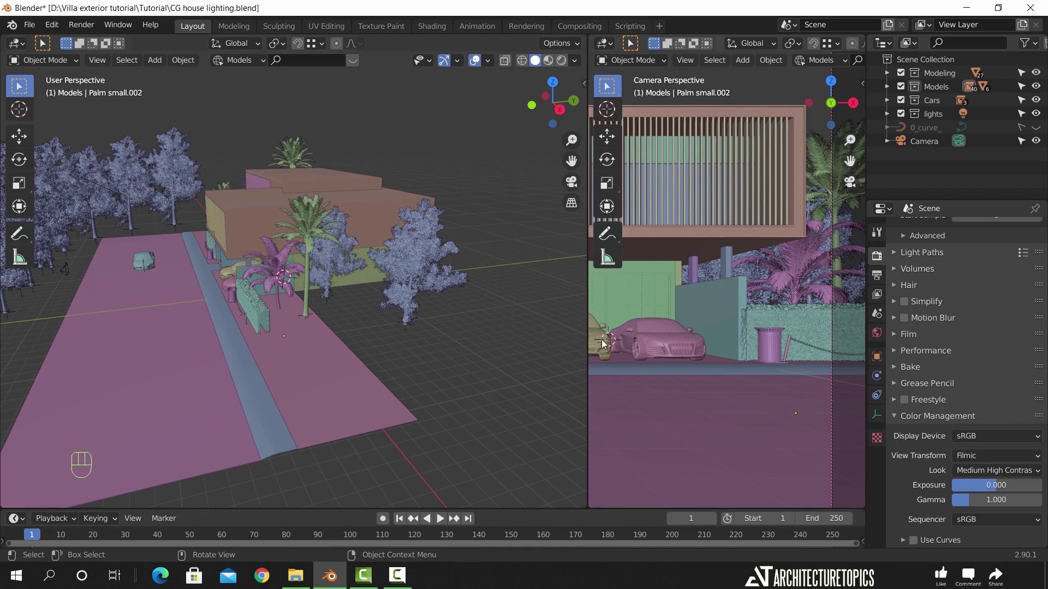
scroll(642, 337, "down", 4)
scroll(654, 355, "up", 3)
middle_click_drag(653, 355, 721, 343, "shift")
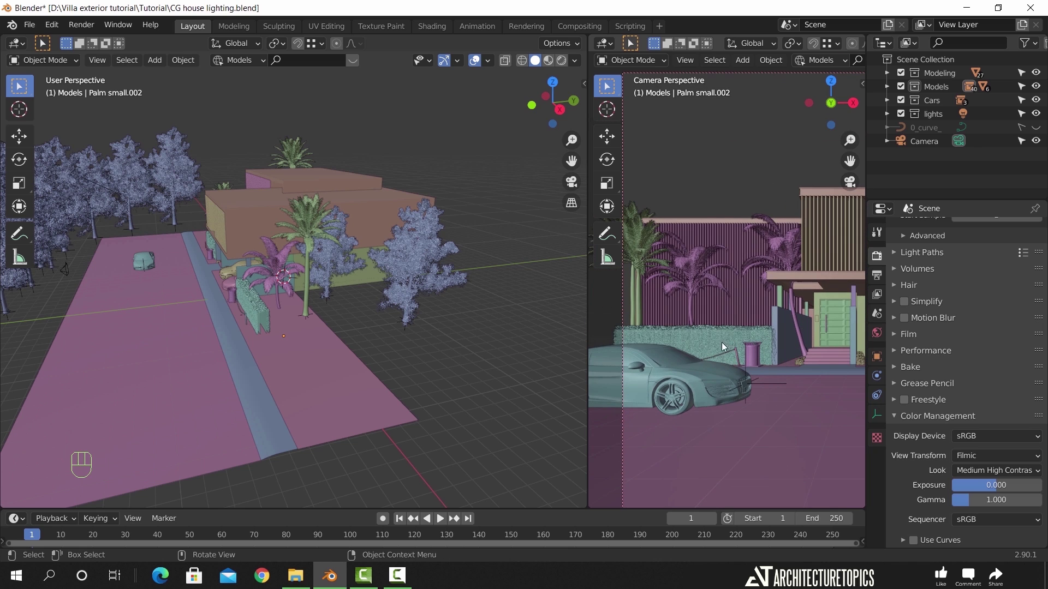
left_click(631, 288)
key("g")
key("x")
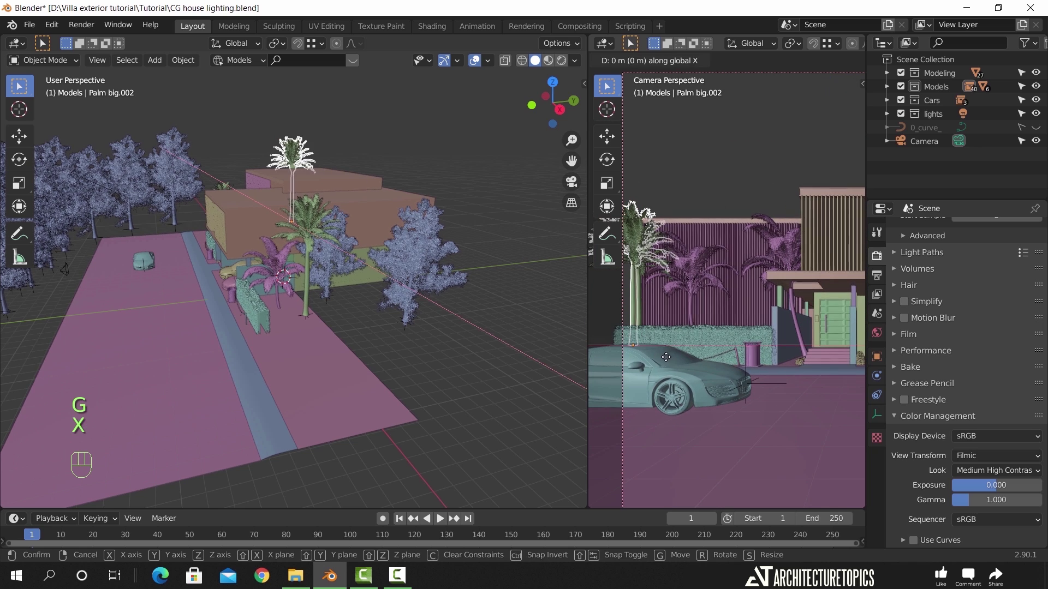
left_click(676, 381)
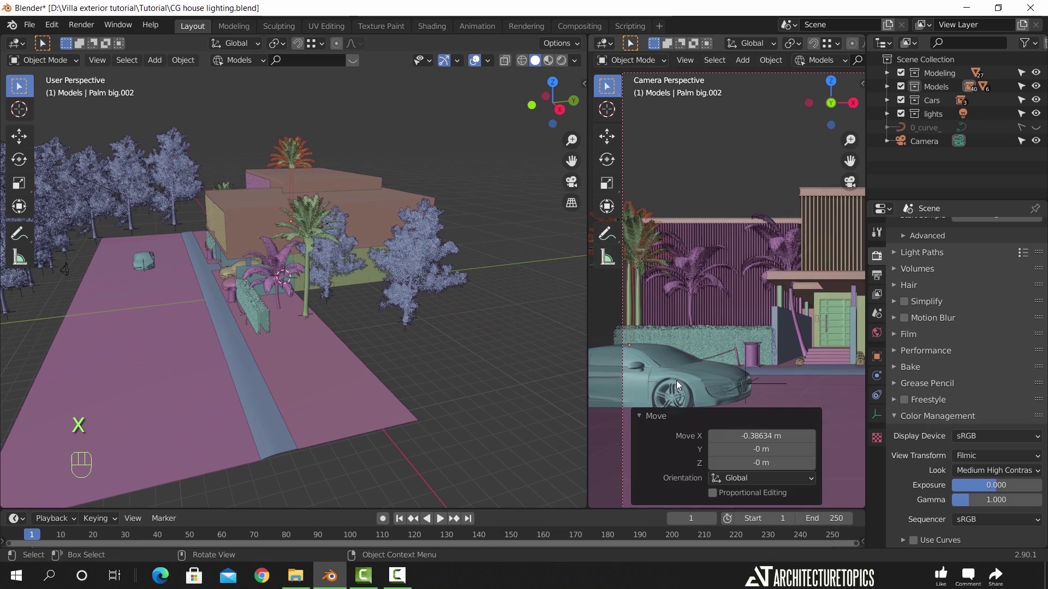
Duplicate the shadow tree at the far end of the row and place the copy horizontally beside the rear-left palm
left_click(182, 175)
middle_click_drag(417, 142, 401, 195)
key("shift+d")
key("shift+z")
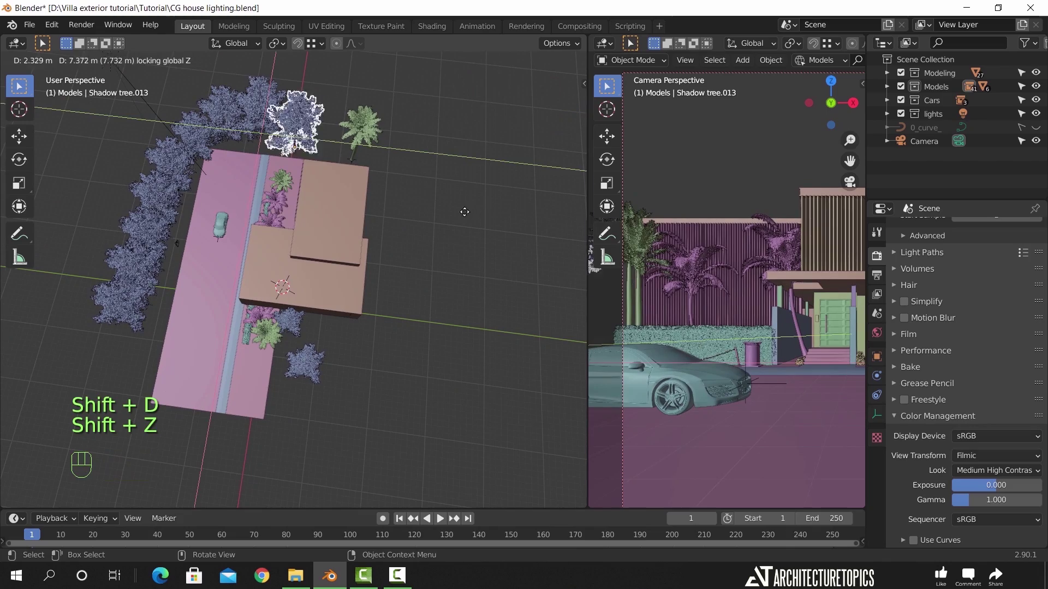
left_click(531, 191)
Lower the shadow tree copy beside the rear-left palm along the global Z axis, then deselect it
key("g")
key("z")
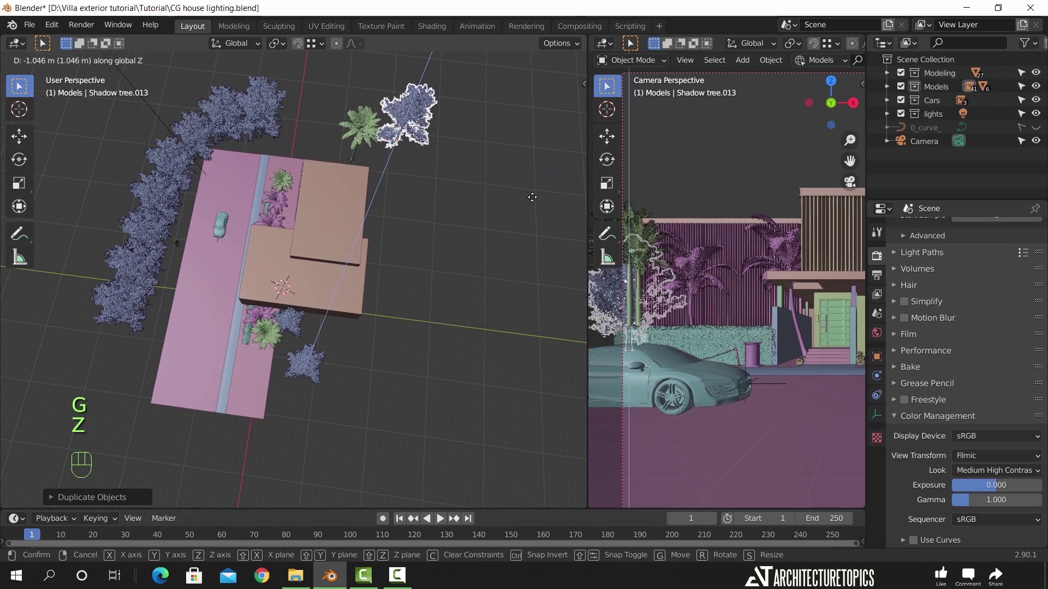
left_click(535, 195)
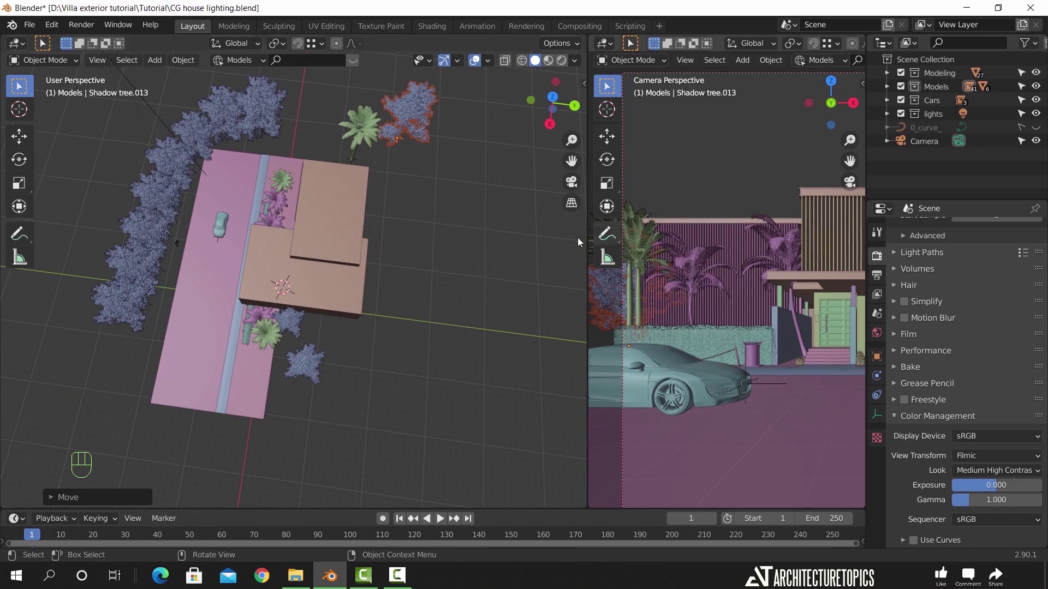
key("g")
key("z")
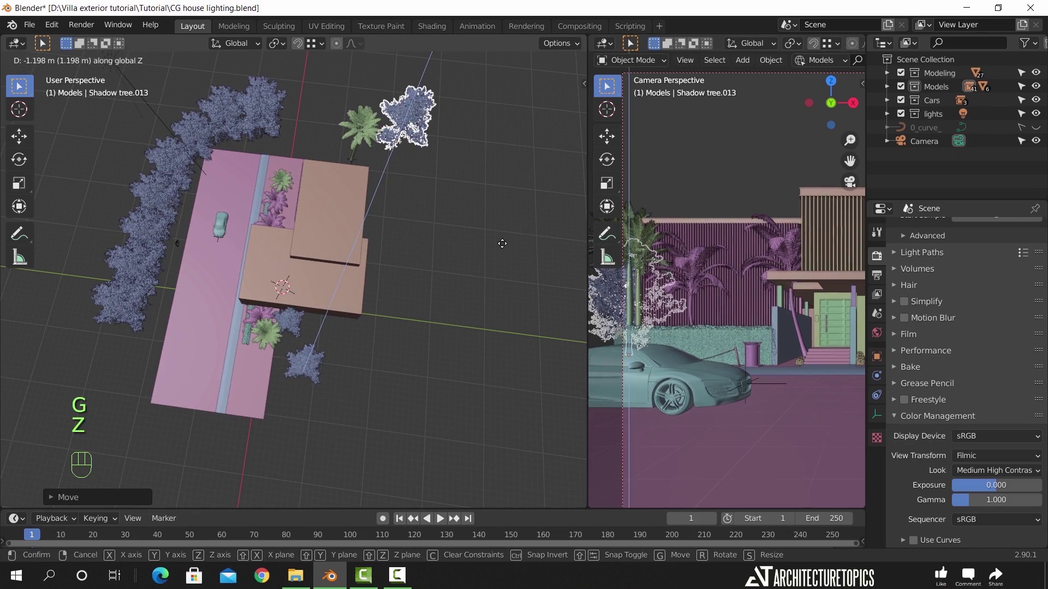
left_click(489, 255)
left_click(479, 259)
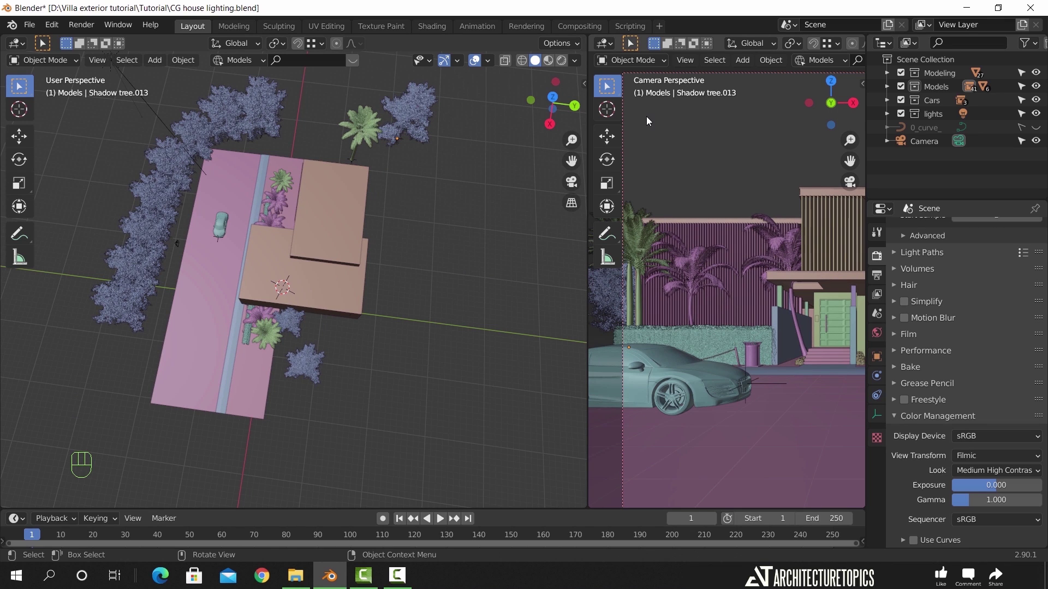
Change the second viewport back to the Shader Editor and preview the main camera view in rendered shading
key("t")
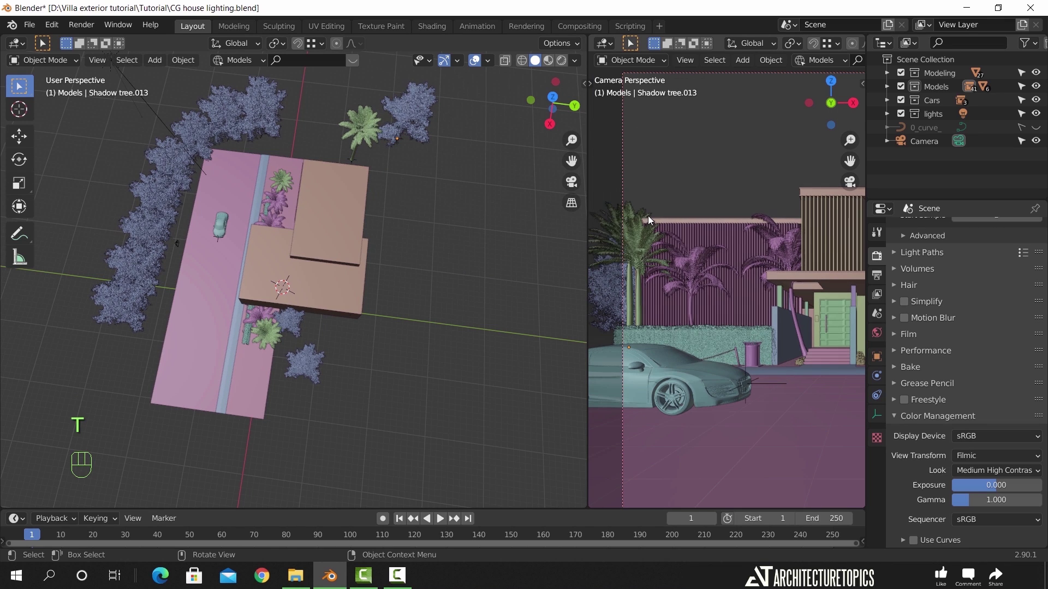
left_click(603, 44)
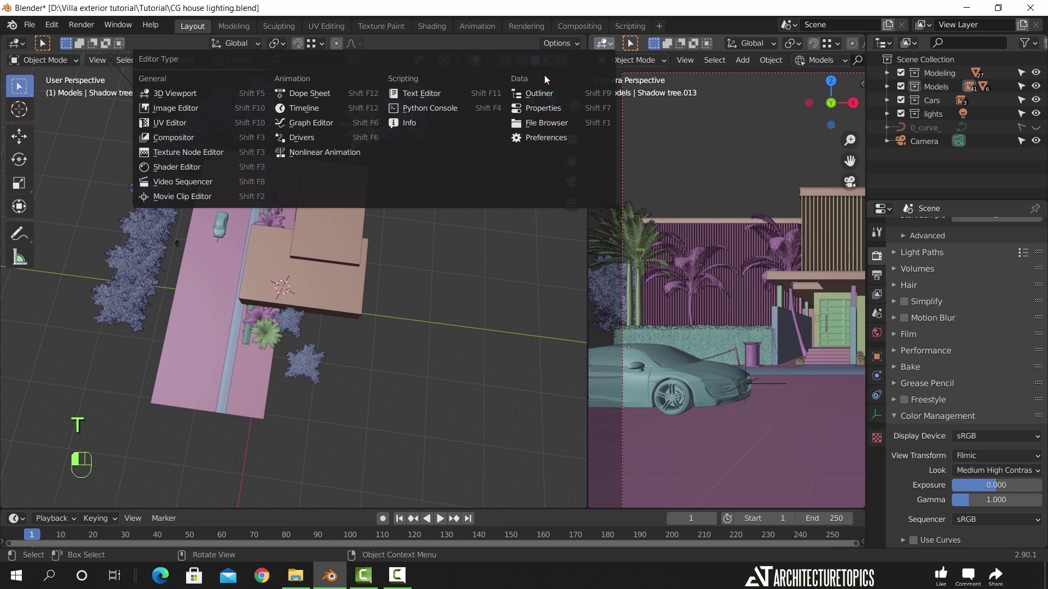
left_click(216, 167)
scroll(543, 273, "down", 5)
middle_click_drag(543, 274, 379, 270)
scroll(343, 306, "up", 3)
key("KP_0")
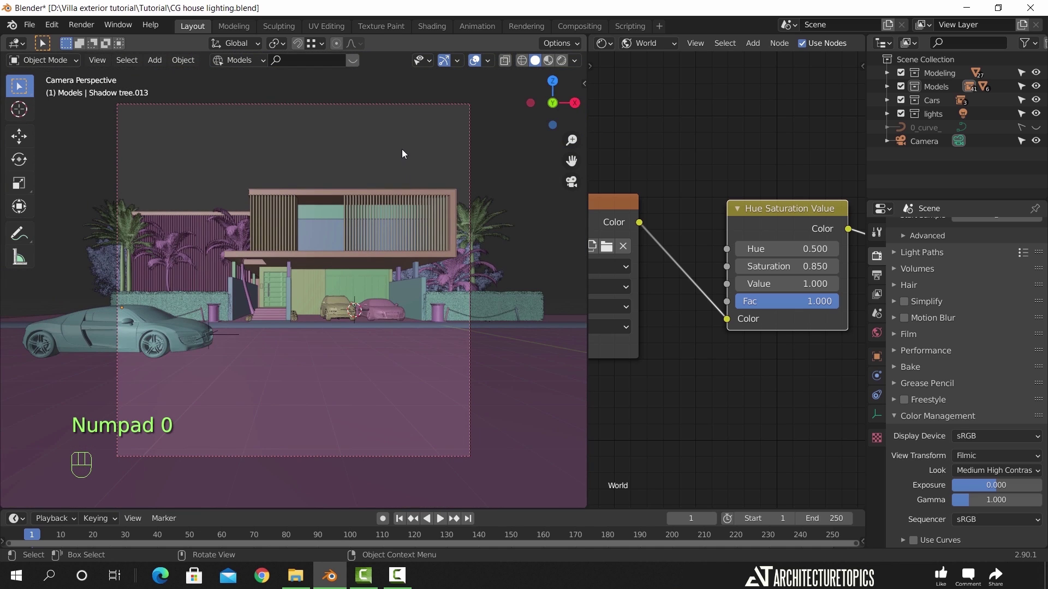
left_click(562, 60)
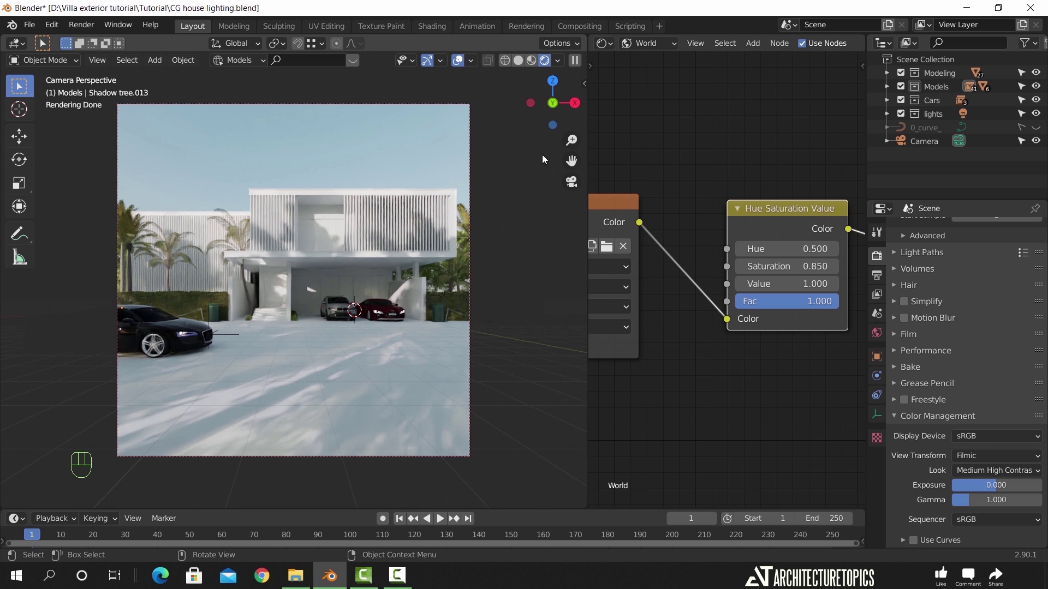
Return to solid shading and delete the larger shadow tree standing farthest to the right of the house
left_click(516, 61)
mouse_move(507, 164)
middle_mouse_down()
mouse_move(461, 272)
mouse_move(376, 287)
mouse_move(512, 277)
middle_mouse_up()
left_click(512, 284)
key("x")
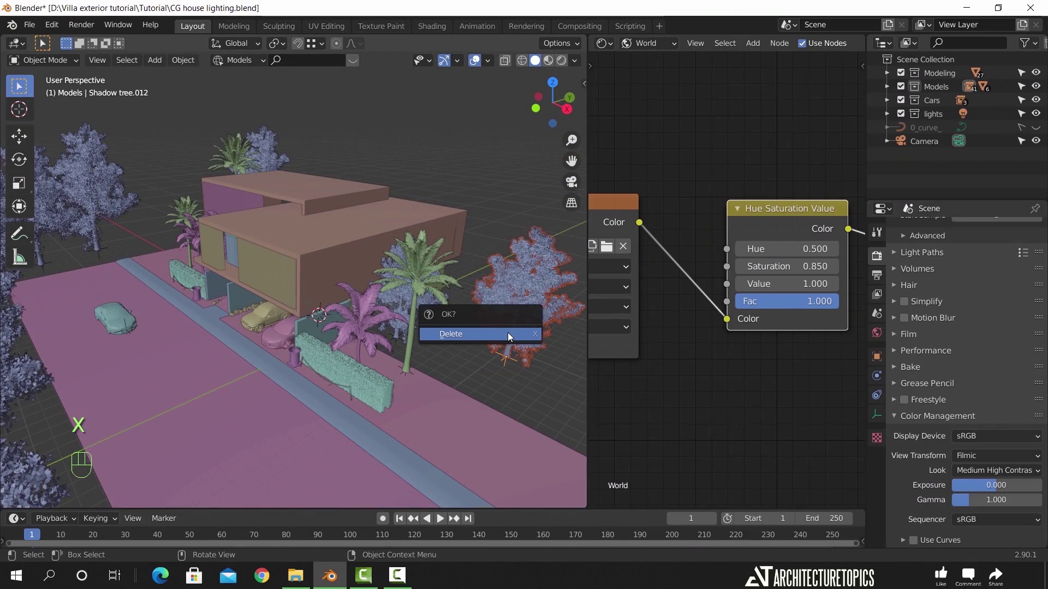
left_click(498, 333)
middle_click_drag(197, 385, 365, 350)
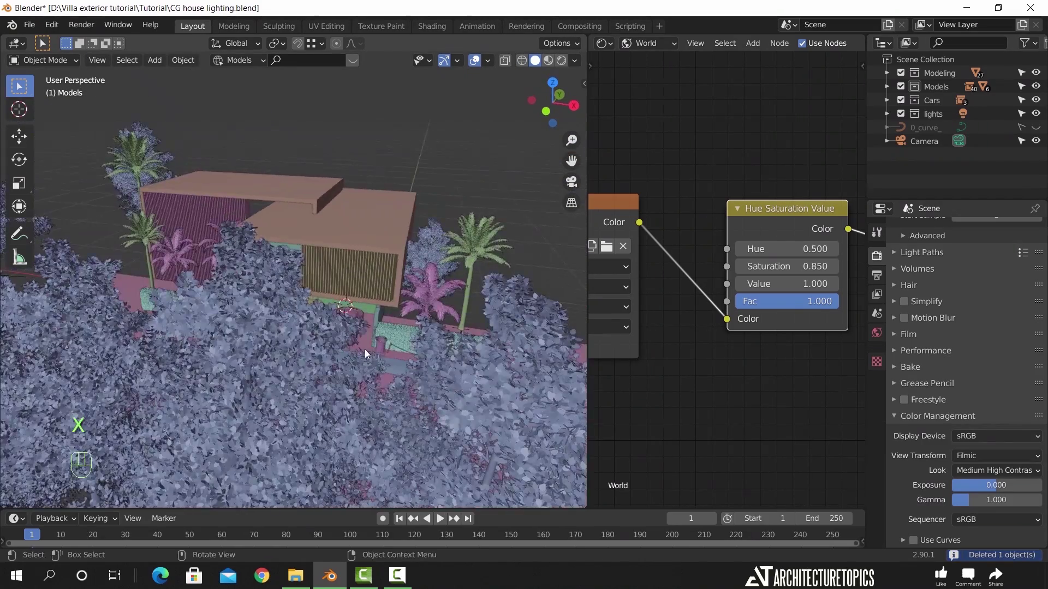
Return to the camera view, expand the 3D viewport over the Shader Editor, and show the BlenderKit settings in the sidebar
key("KP_0")
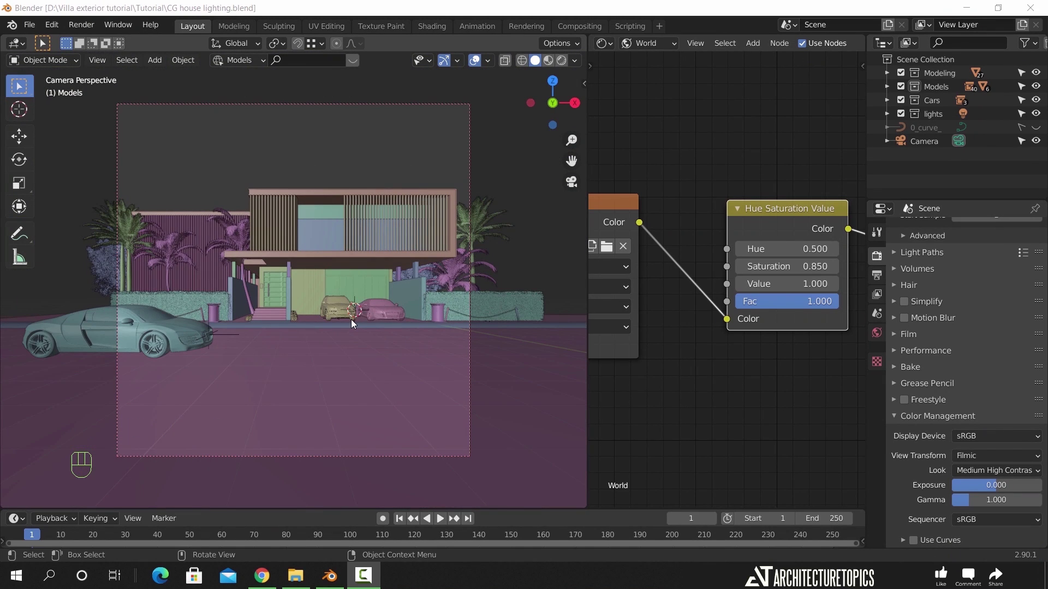
left_click_drag(588, 36, 617, 114)
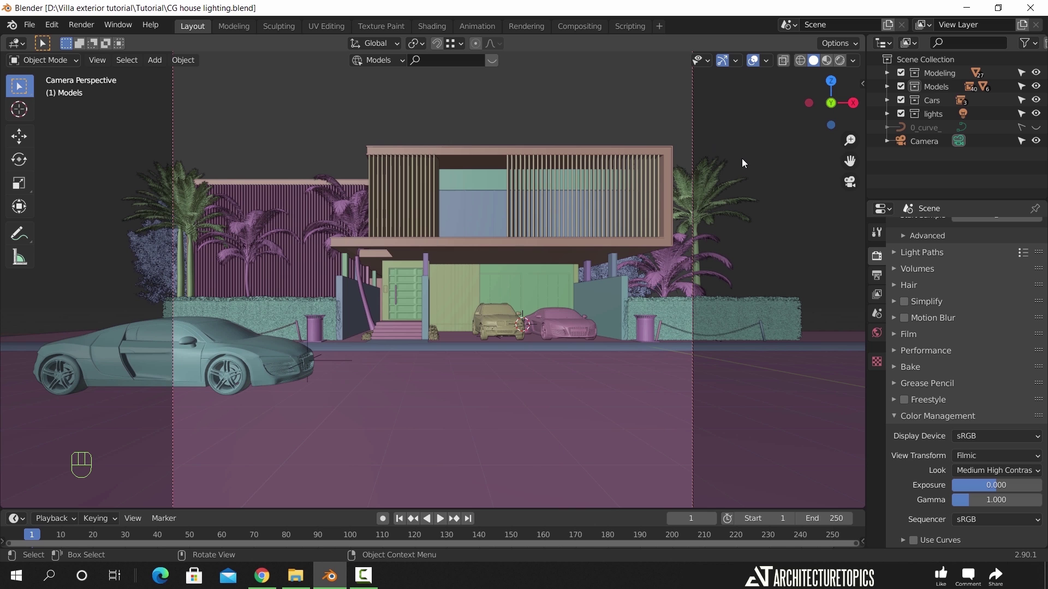
key("n")
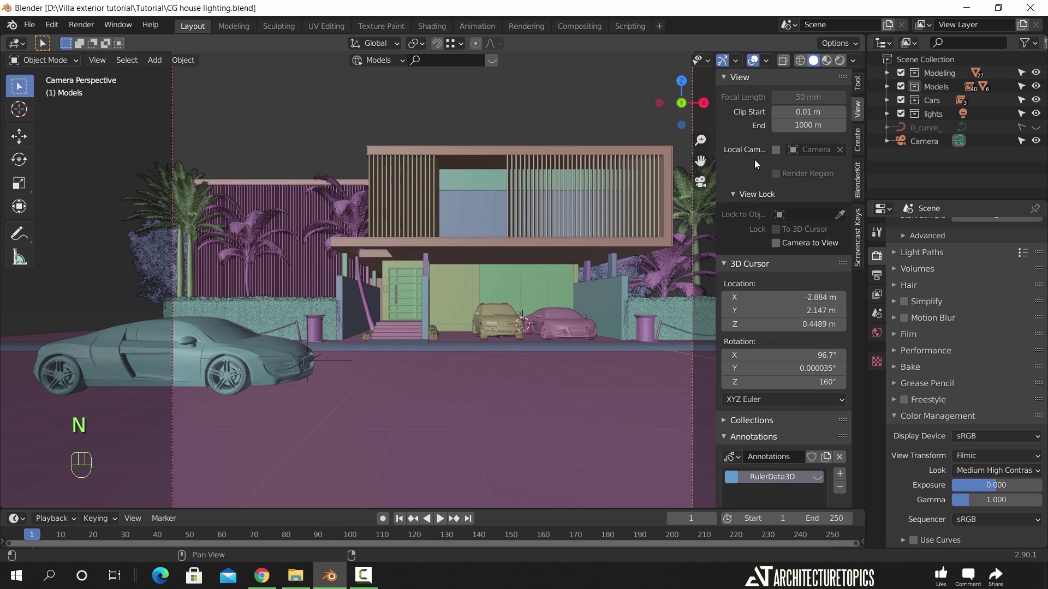
left_click(856, 180)
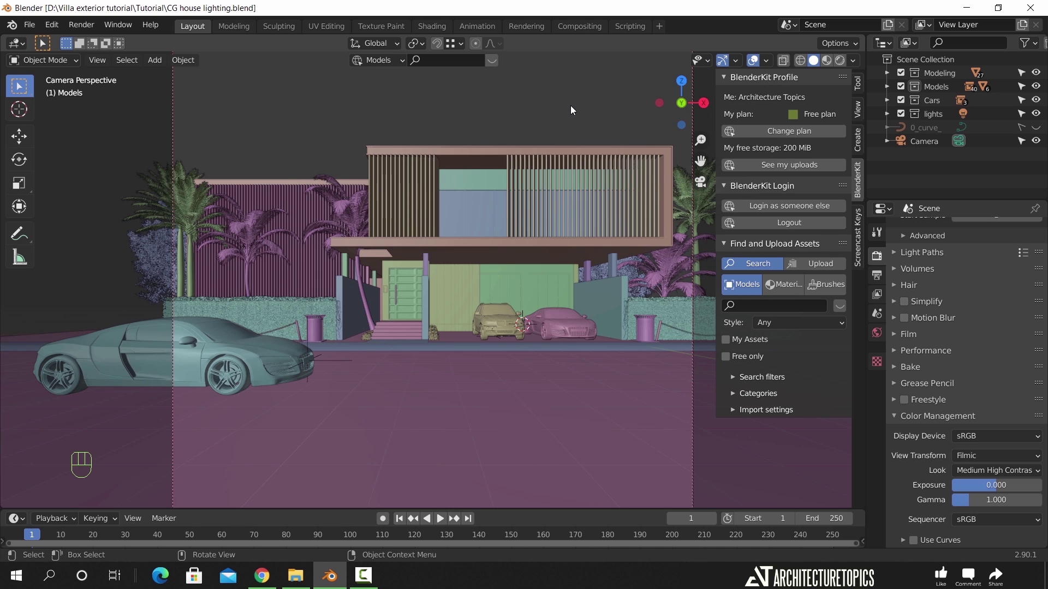
Search the add-on preferences for "kit" and expand the BlenderKit Online Asset Library details
left_click(53, 30)
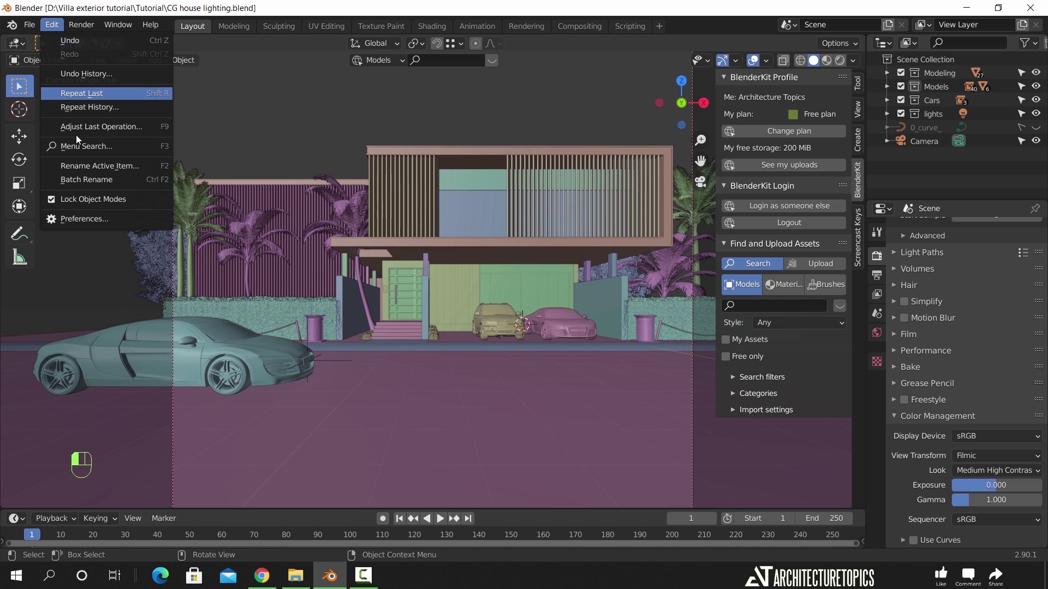
left_click(109, 218)
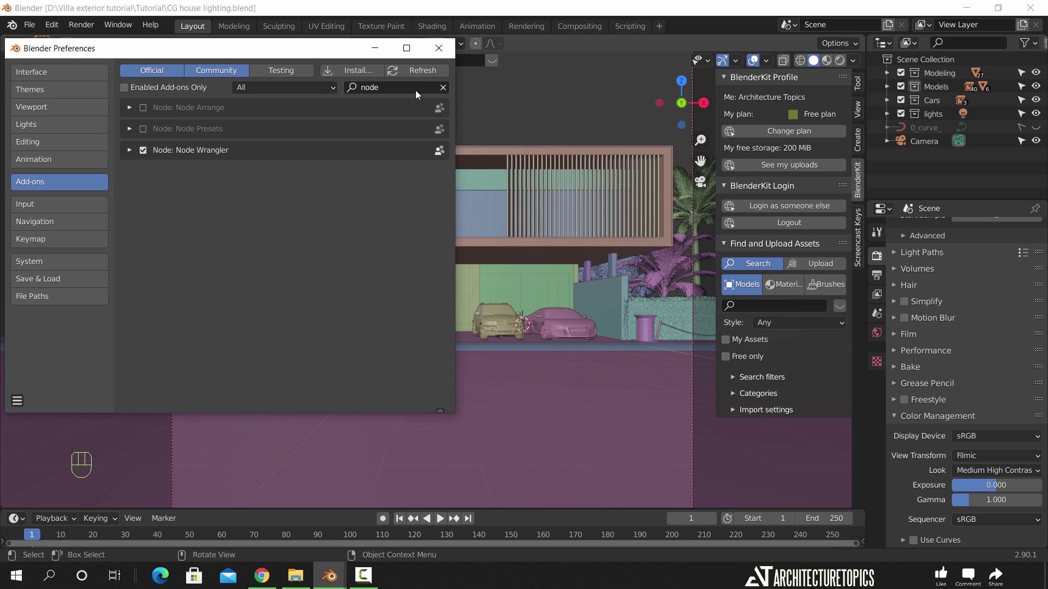
left_click(443, 87)
left_click(407, 89)
type("k")
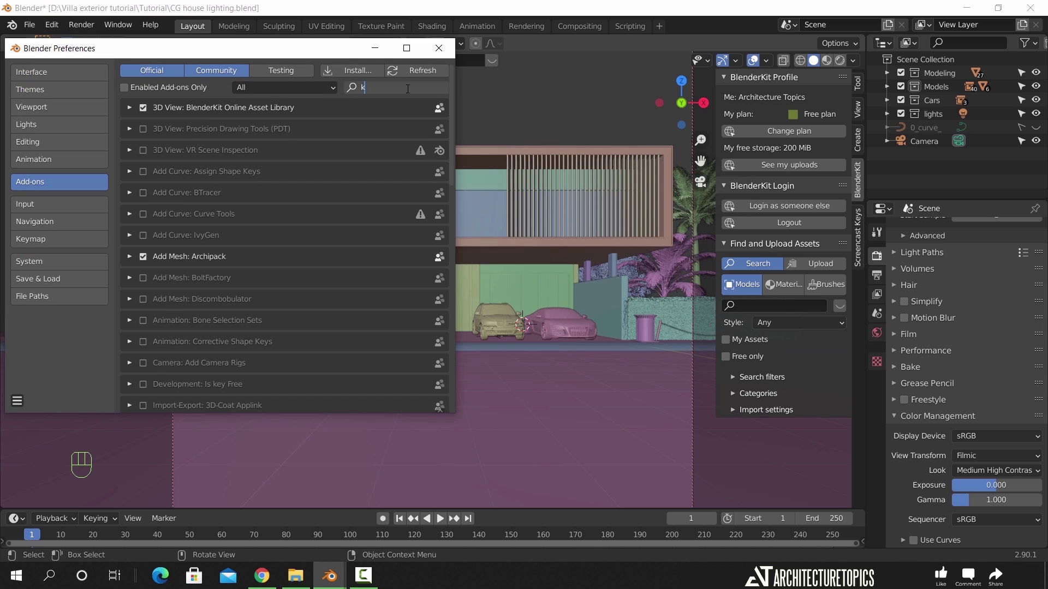
type("it")
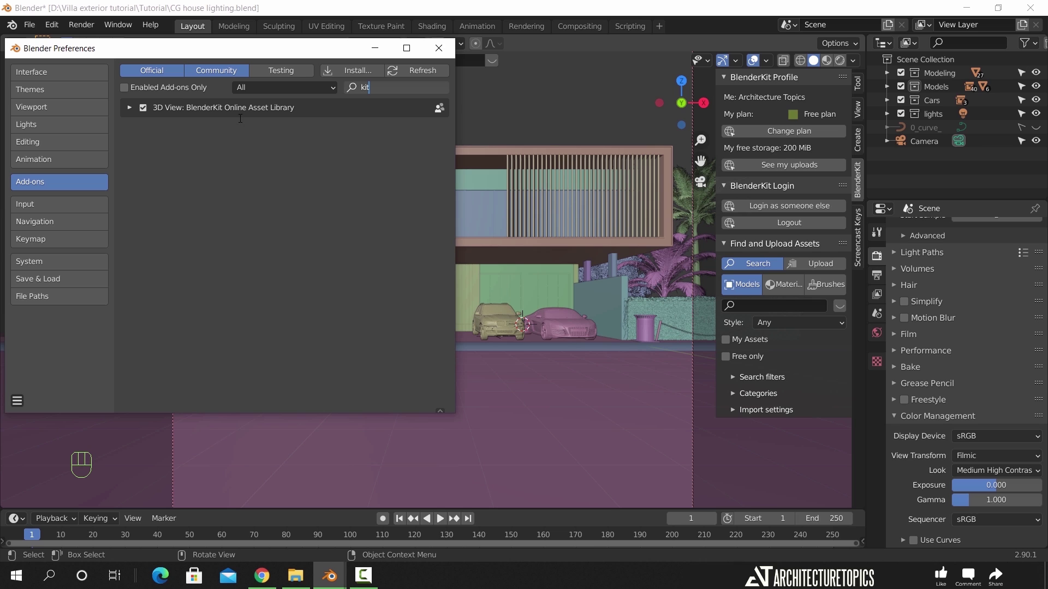
left_click(129, 108)
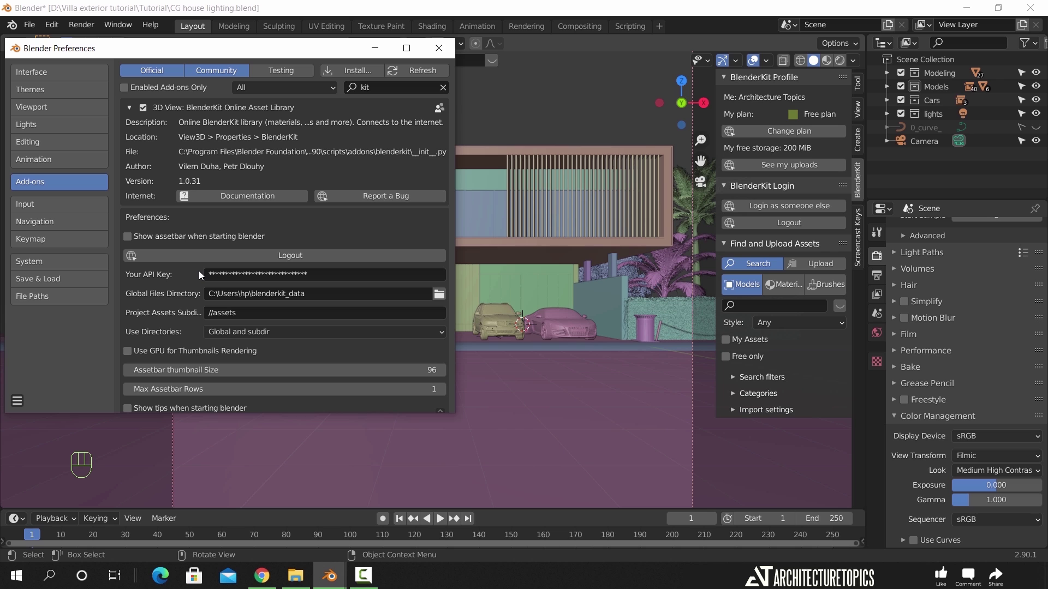
Switch to Chrome and register on blenderkit.com with a Google account
left_click(262, 576)
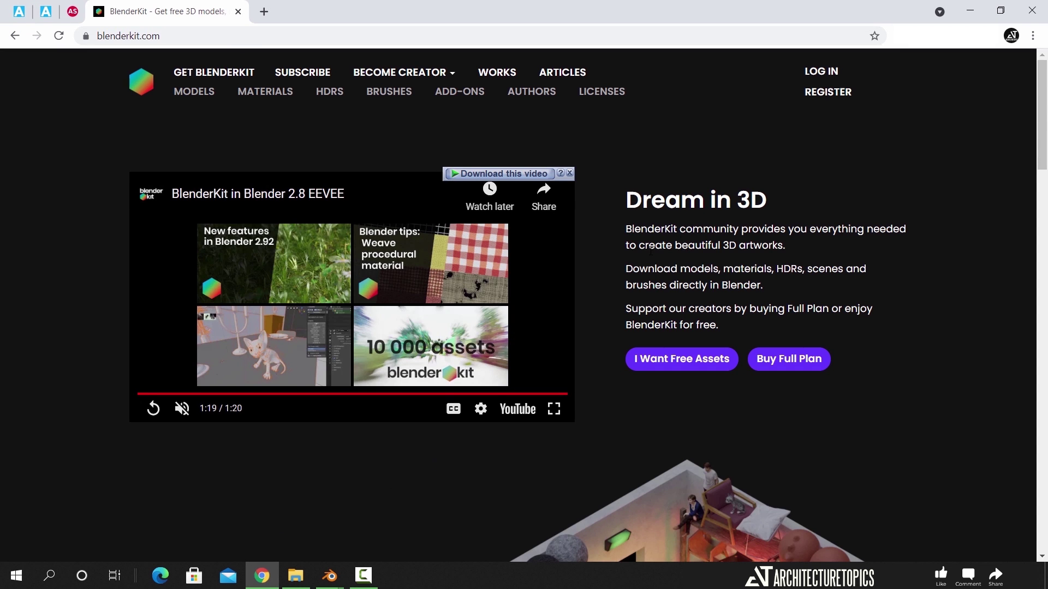
left_click(830, 94)
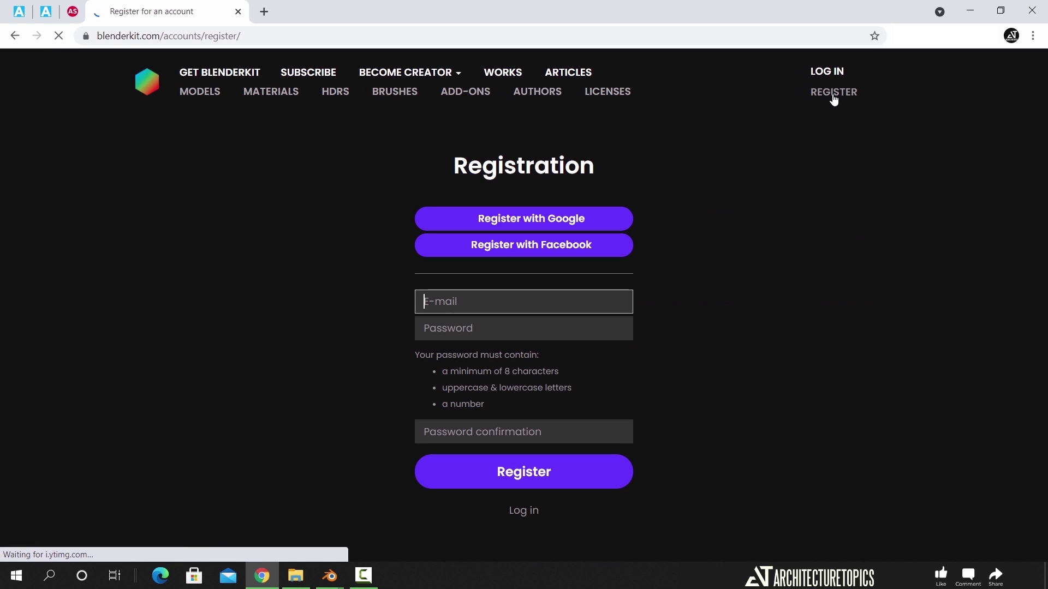
left_click(548, 218)
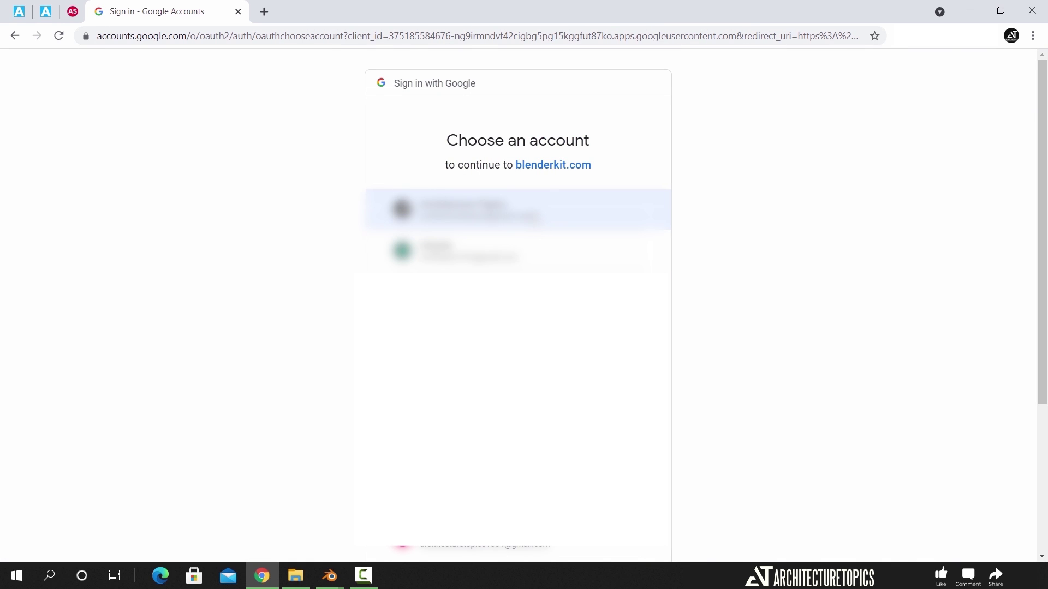
left_click(533, 217)
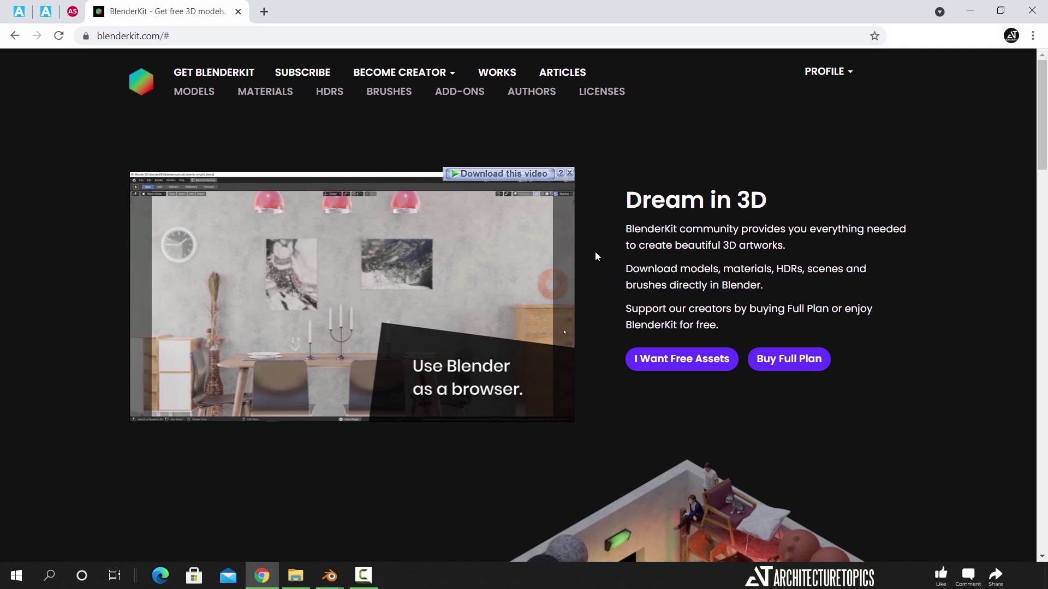
Switch back to Blender and list the glass category of BlenderKit's materials
mouse_move(330, 576)
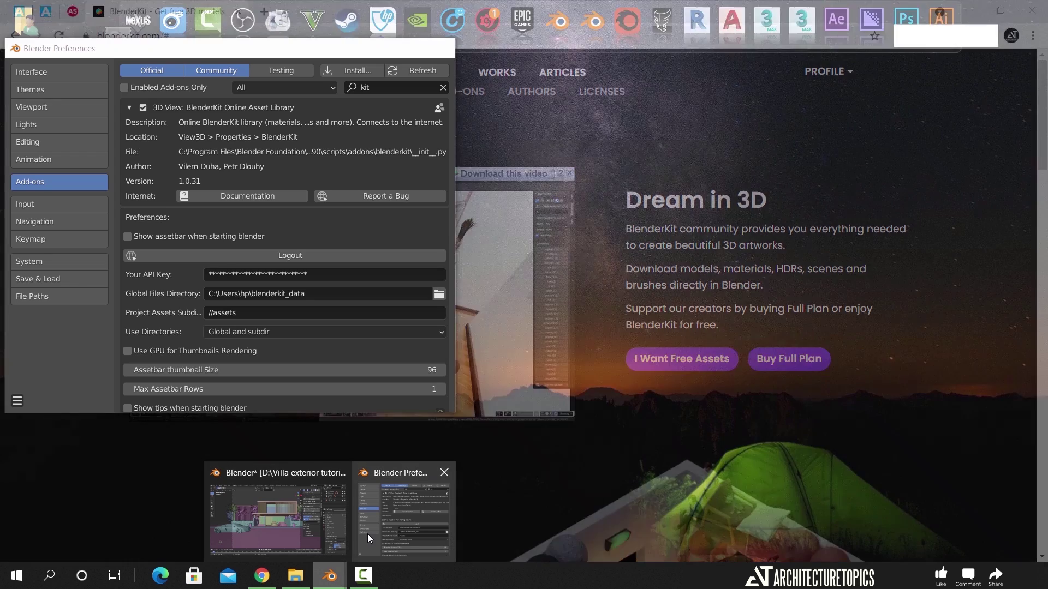
left_click(382, 505)
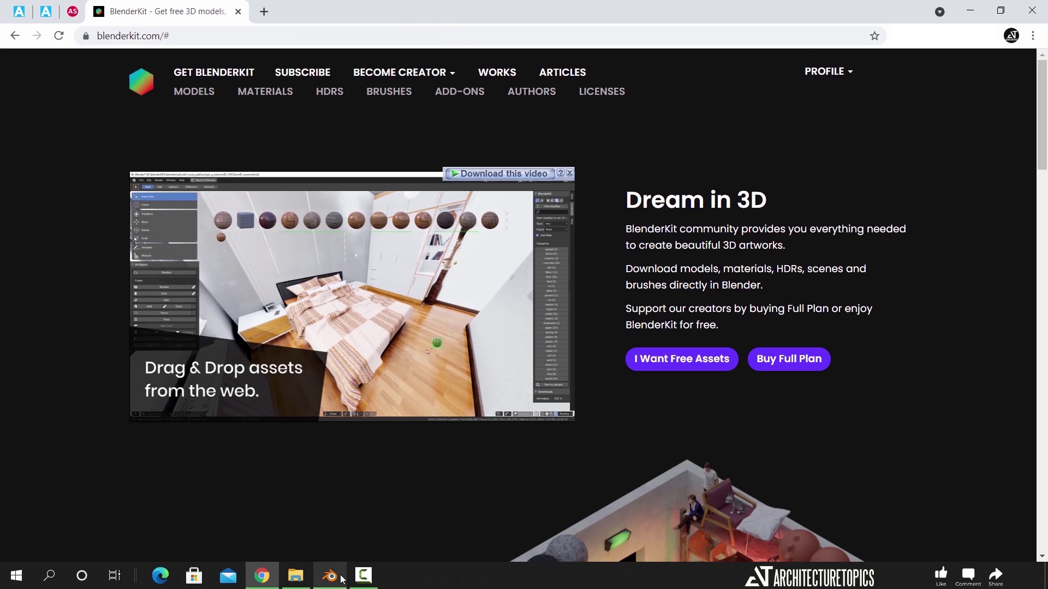
left_click(351, 561)
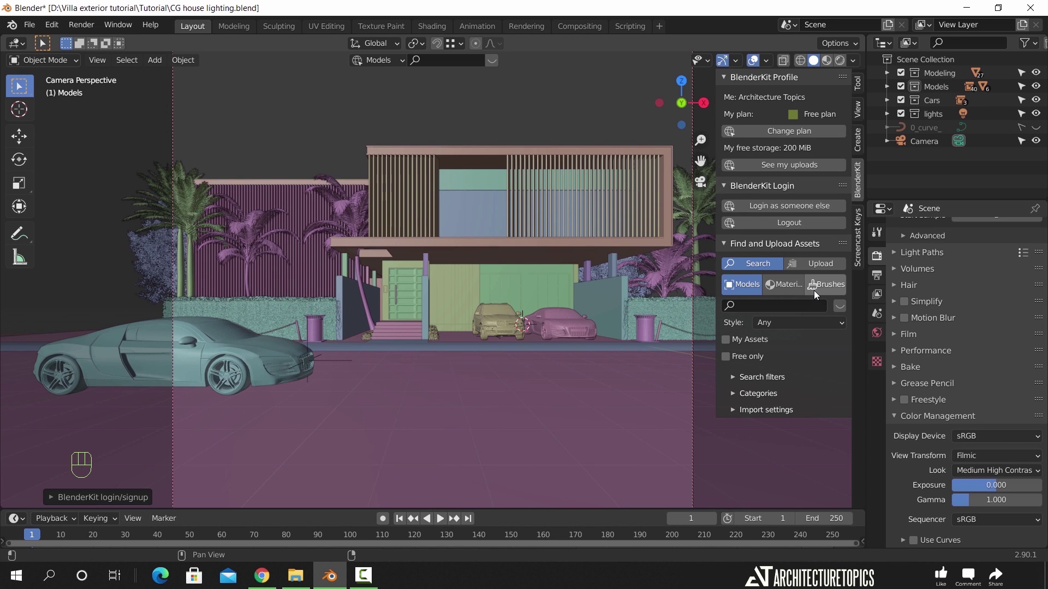
left_click(785, 289)
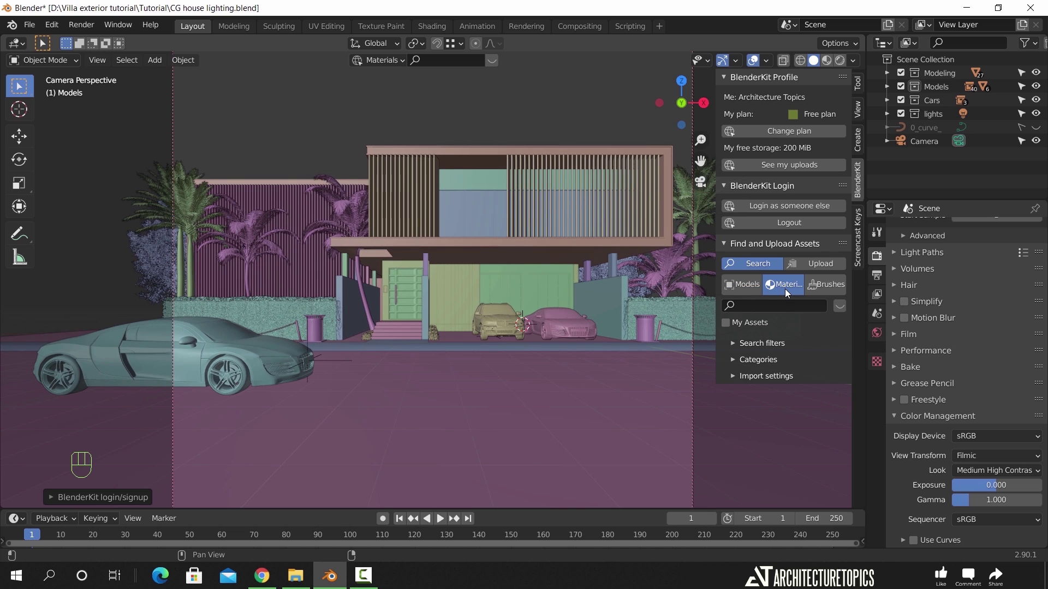
left_click(756, 359)
scroll(808, 362, "down", 2)
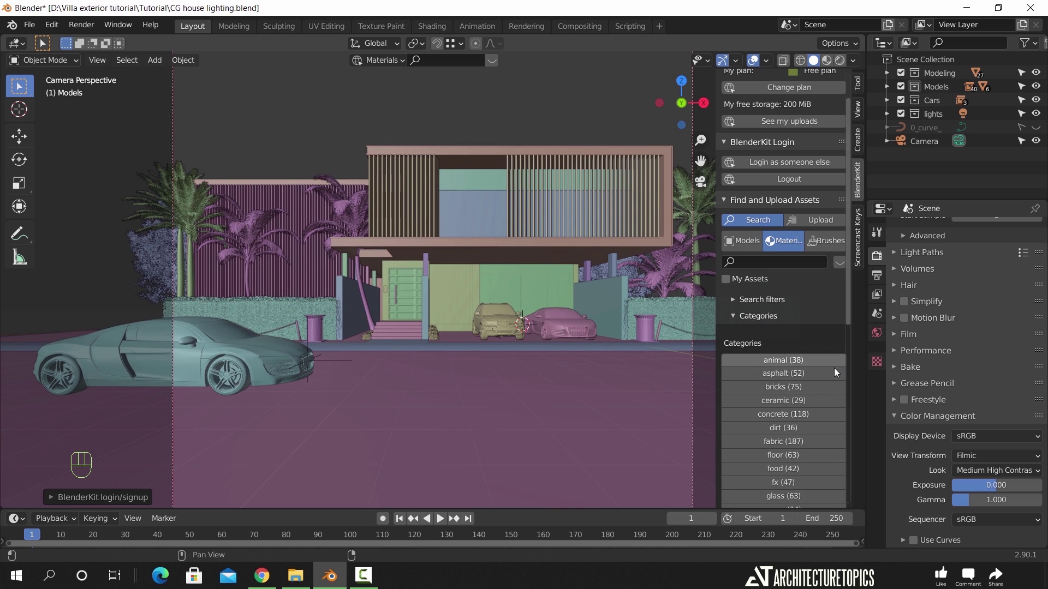
scroll(807, 390, "down", 4)
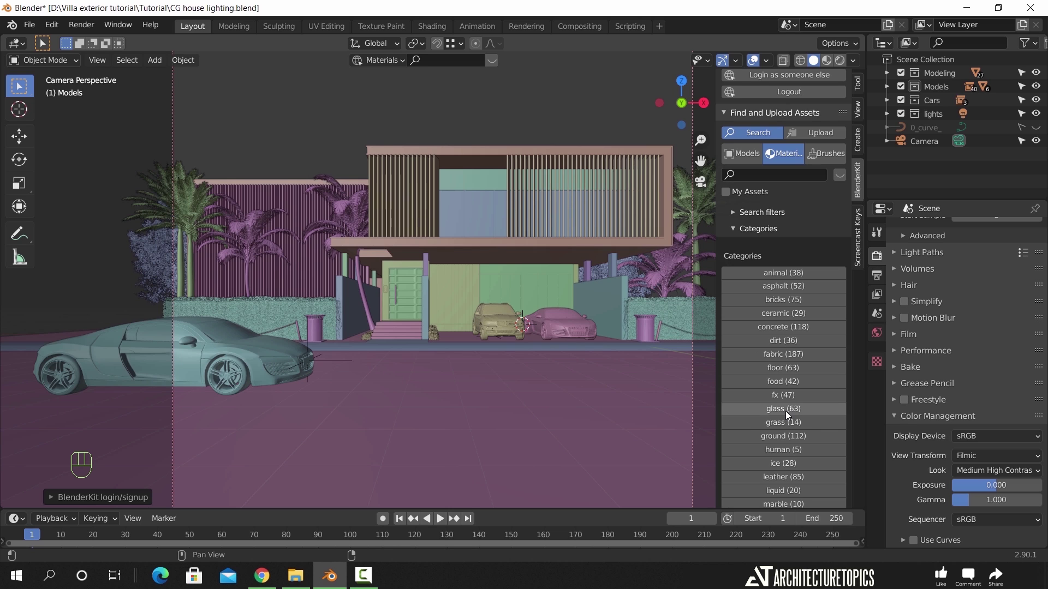
left_click(785, 411)
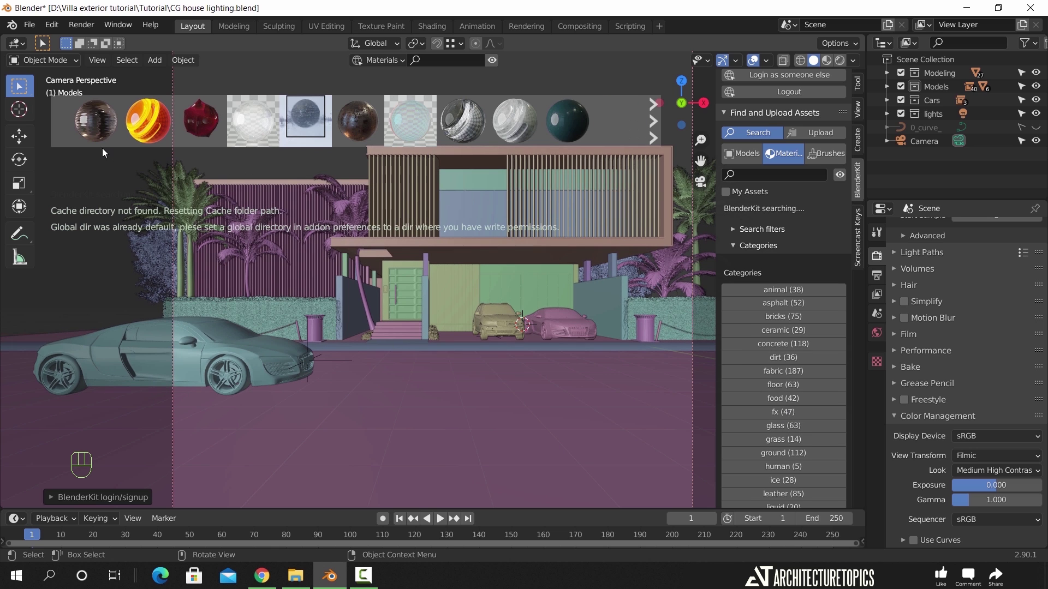
Preview the glass materials in the BlenderKit asset bar, then hide the asset bar and the sidebar
mouse_move(252, 130)
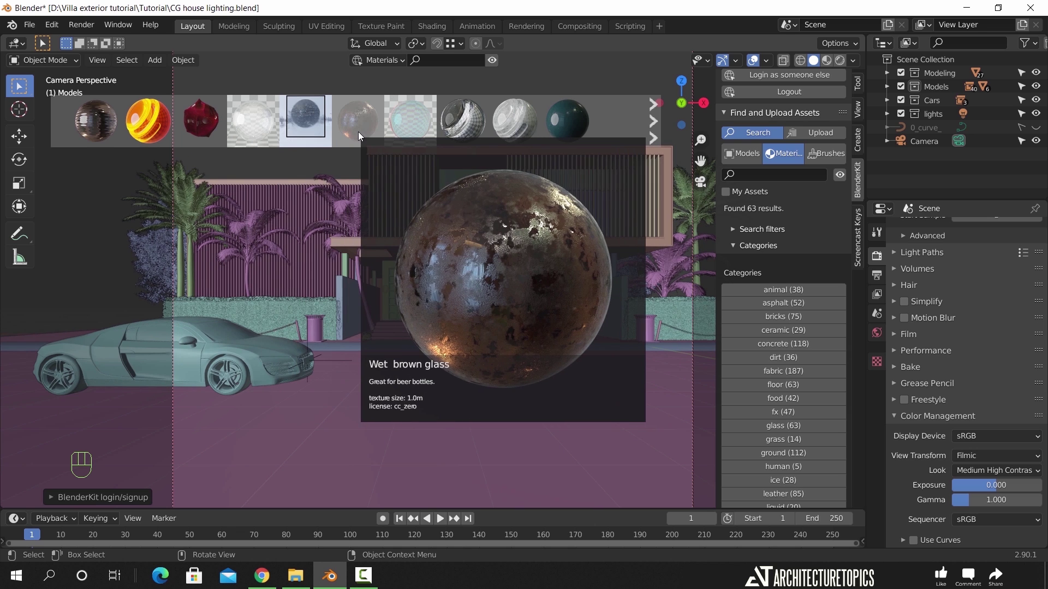
mouse_move(403, 134)
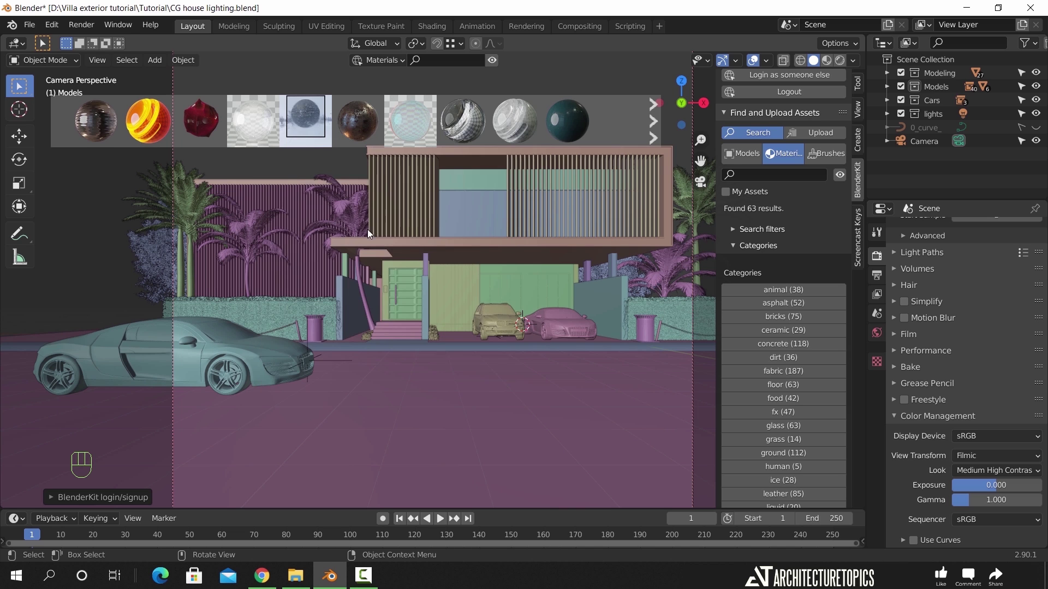
left_click(492, 61)
left_click(491, 62)
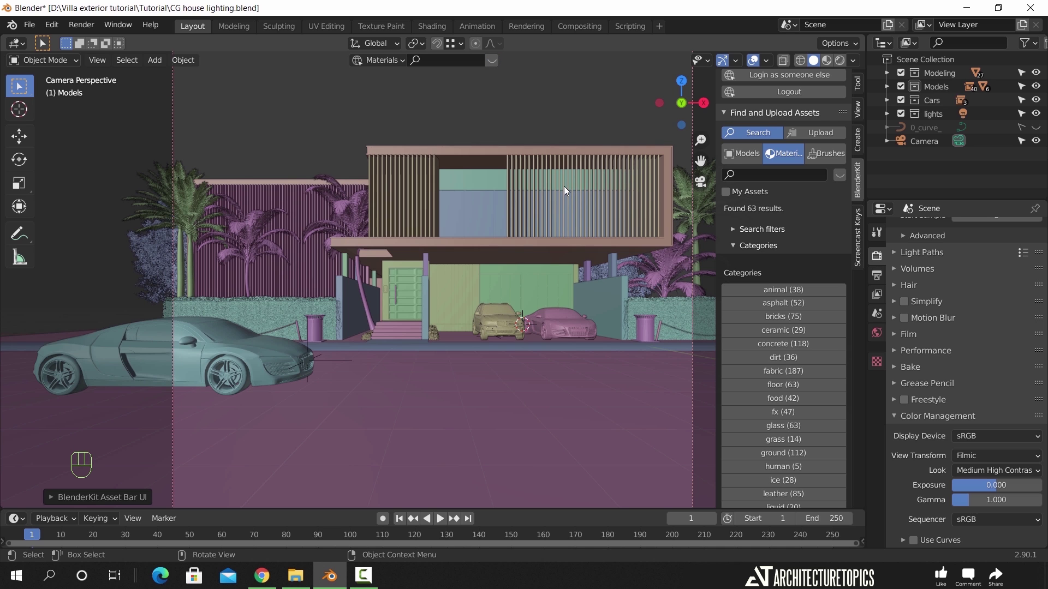
key("n")
Hide the vertical slats in front of the villa's upper-floor windows
left_click(482, 211)
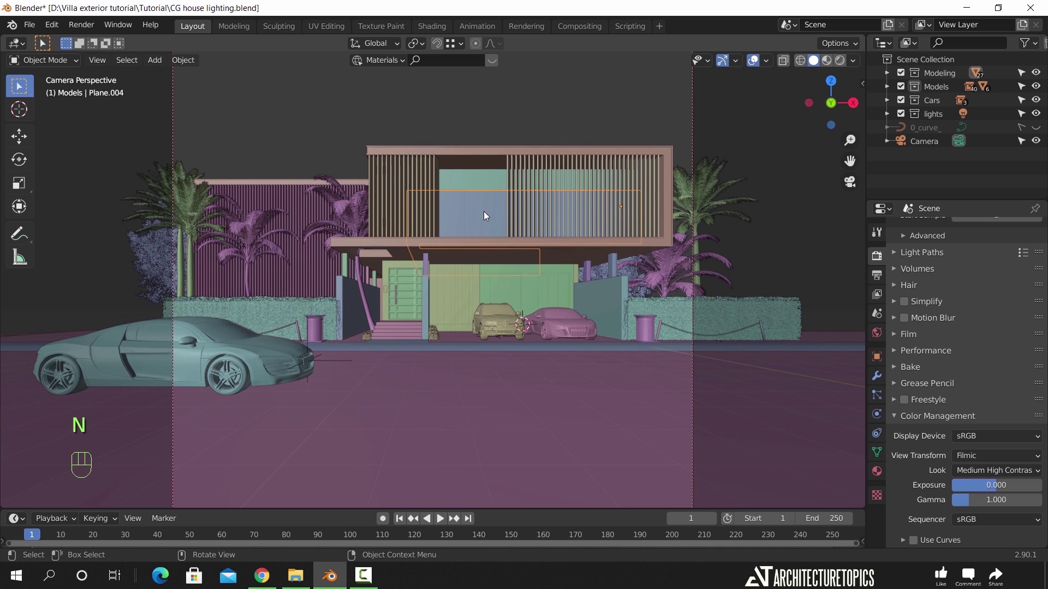
key("KP_Decimal")
middle_click_drag(496, 261, 505, 262, "shift")
scroll(513, 254, "down", 3)
left_click(524, 248, "shift")
key("h")
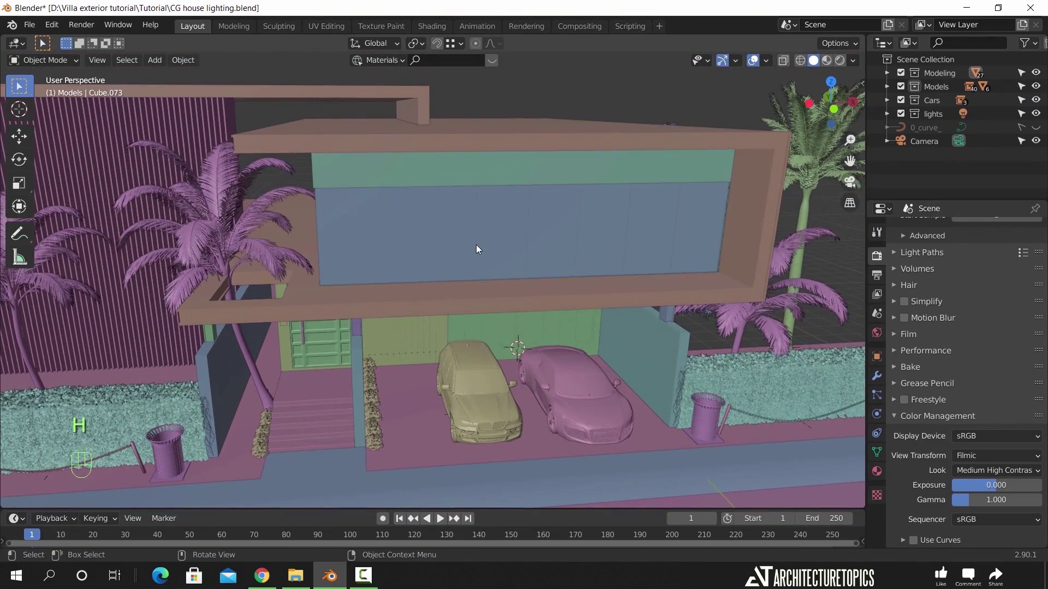
Create a new material named "metal frame" on the upper-floor window wall
left_click(477, 249)
key("KP_Decimal")
middle_click_drag(542, 224, 491, 235, "shift")
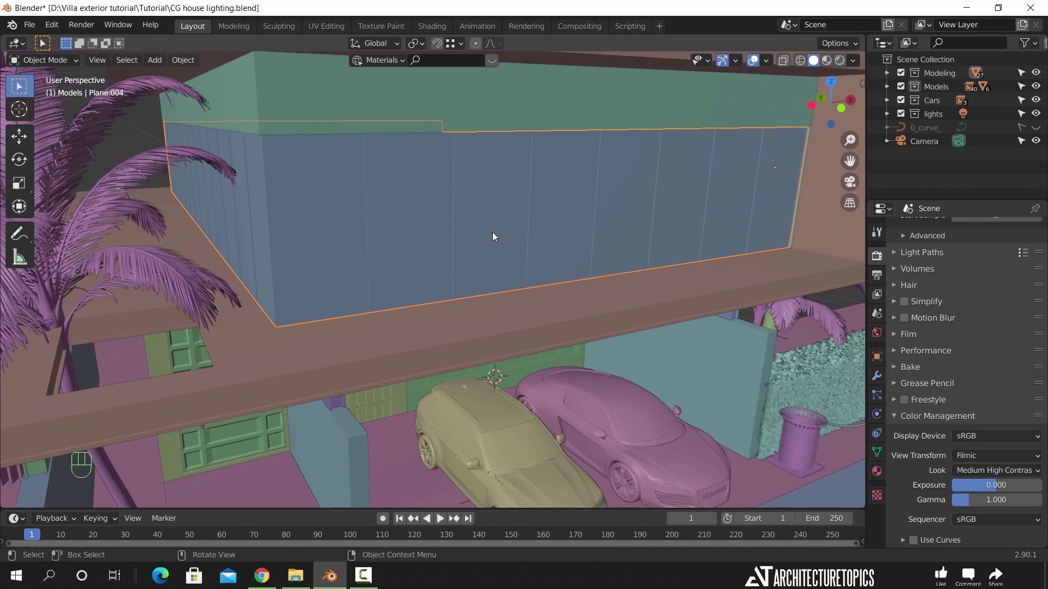
left_click(877, 471)
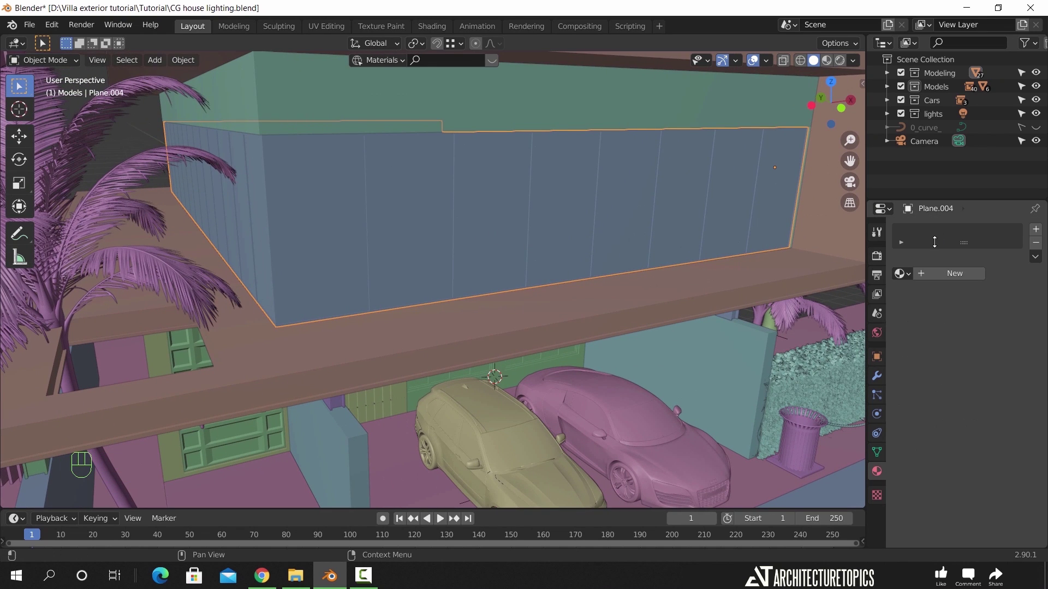
left_click(957, 273)
left_click(930, 273)
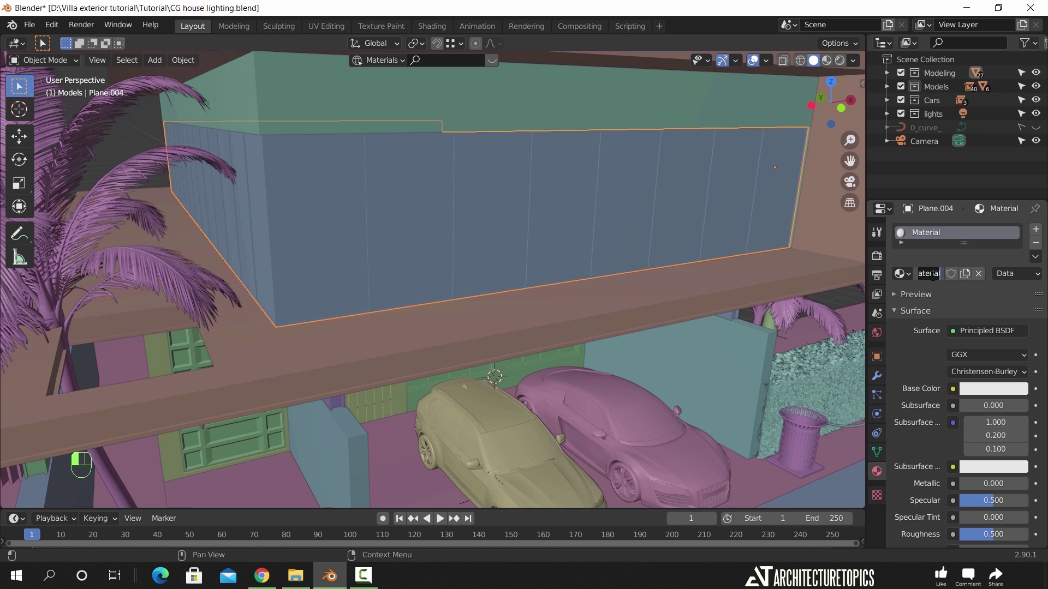
type("frame")
key("Return")
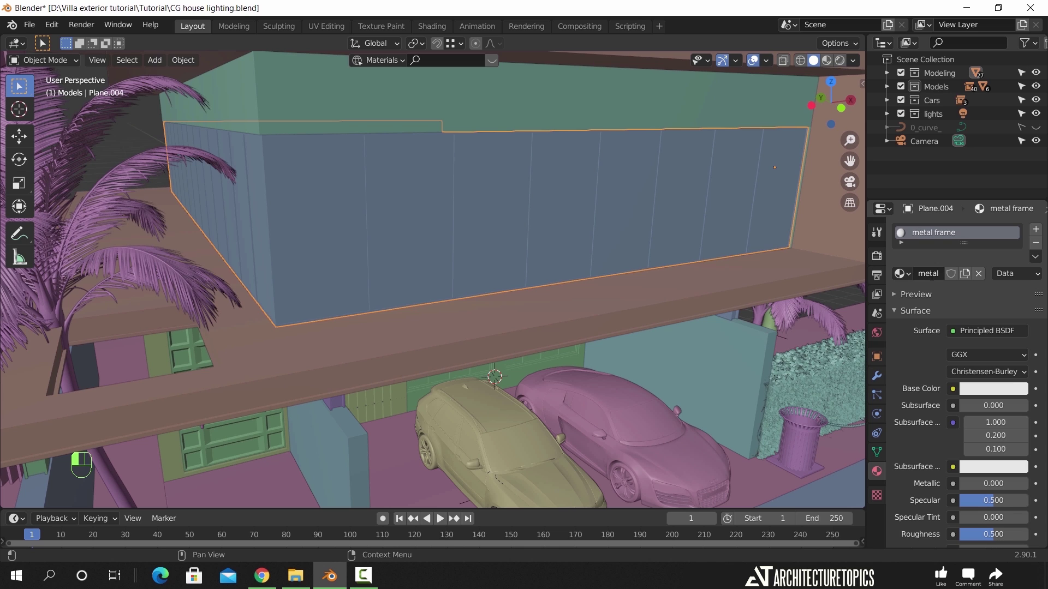
Add a second material slot to the upper-floor window wall and assign the selected glass panes to it in Edit Mode
left_click(1036, 229)
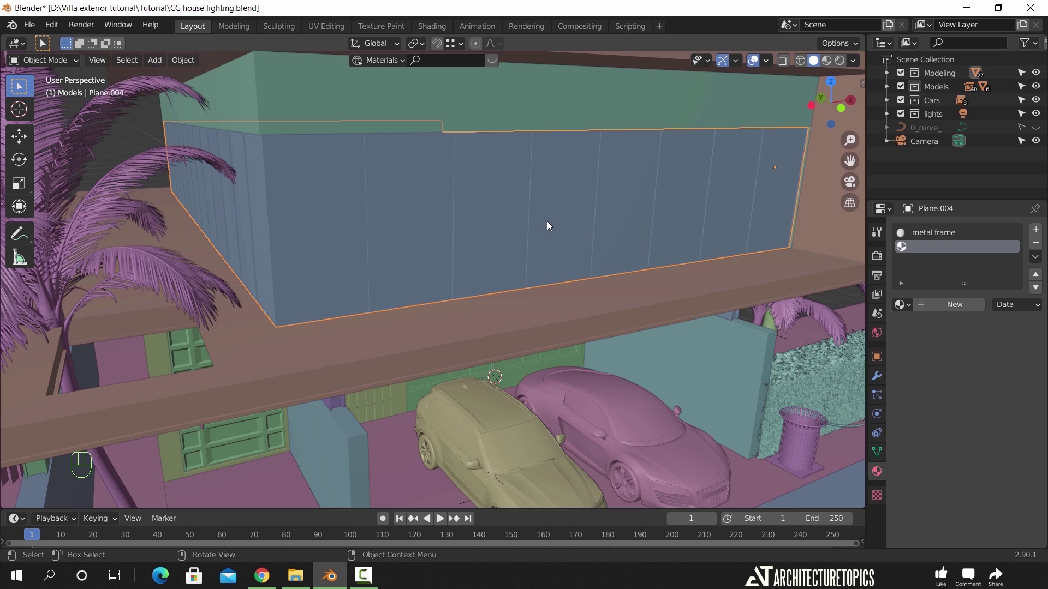
key("Tab")
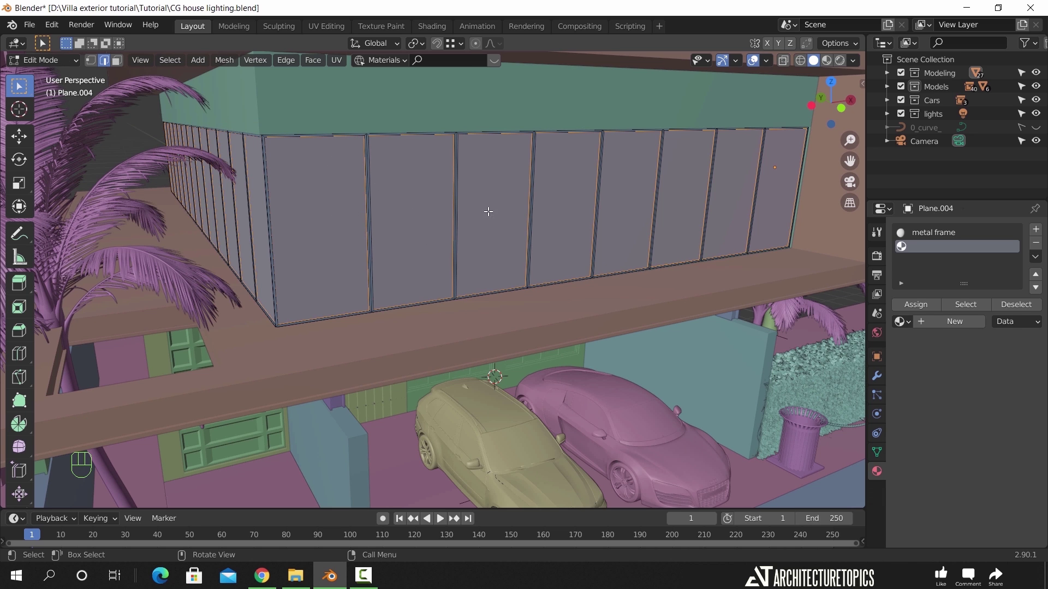
scroll(524, 175, "up", 6)
middle_click_drag(512, 220, 487, 208, "shift")
scroll(483, 202, "down", 5)
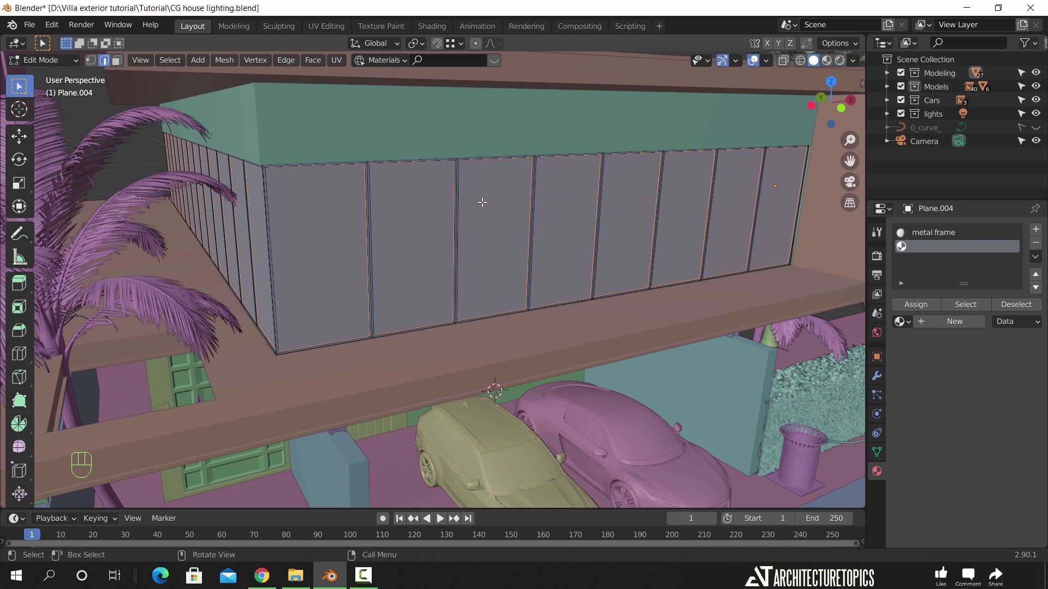
left_click(921, 305)
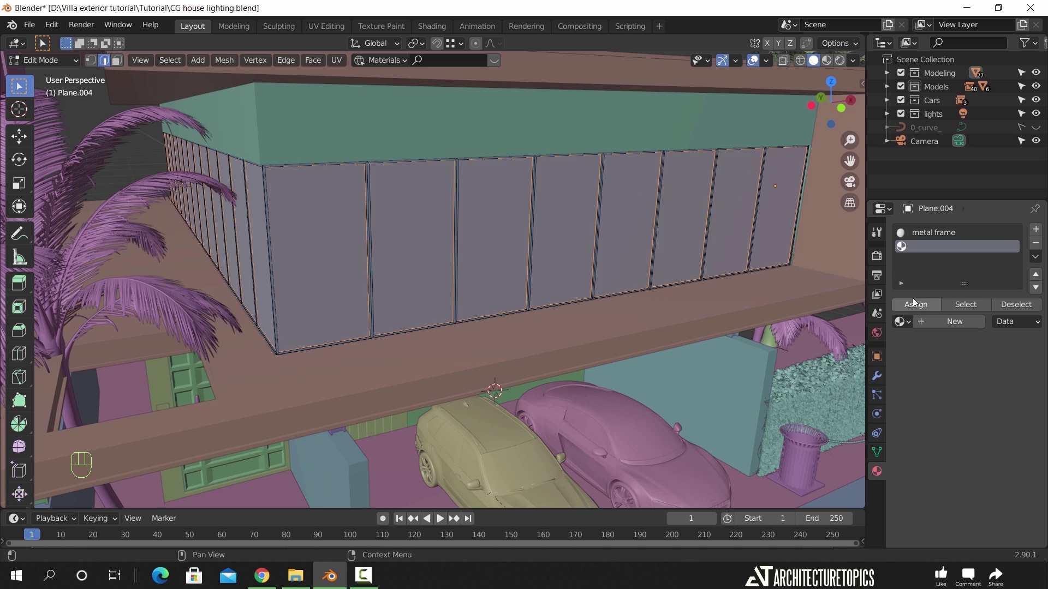
Select all upper-floor glass panes on both sides by similar perimeter, assign them to the empty second material slot, and return to Object Mode
left_click(117, 60)
left_click(759, 207)
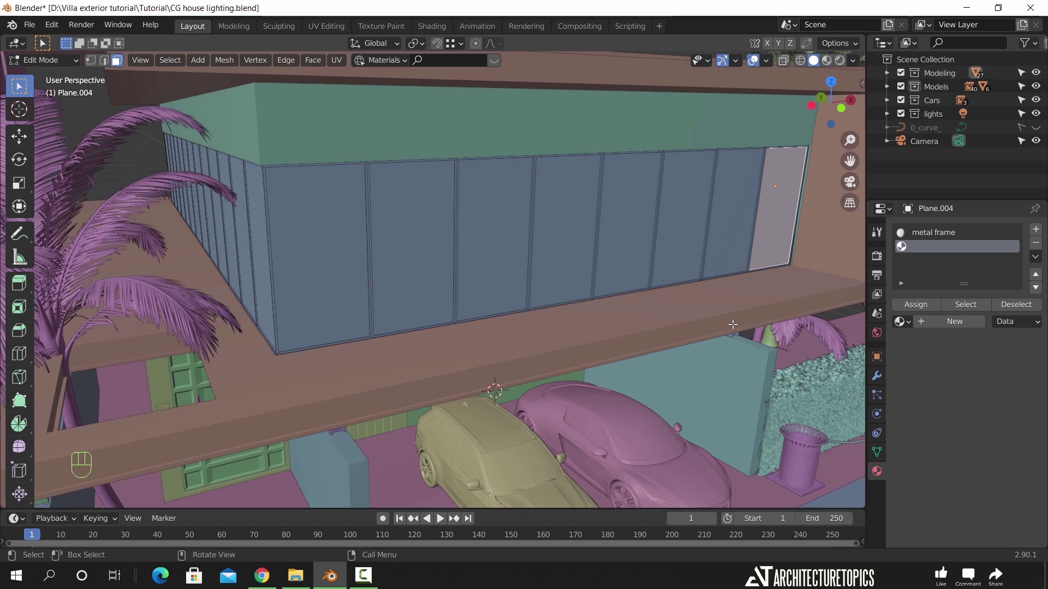
middle_click_drag(305, 255, 382, 273)
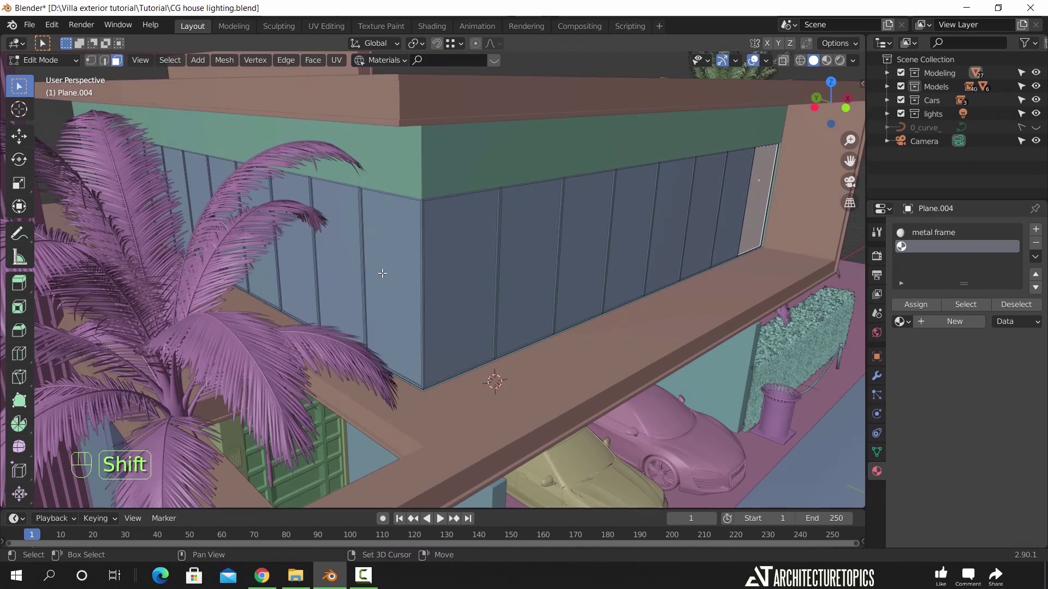
left_click(382, 274, "shift")
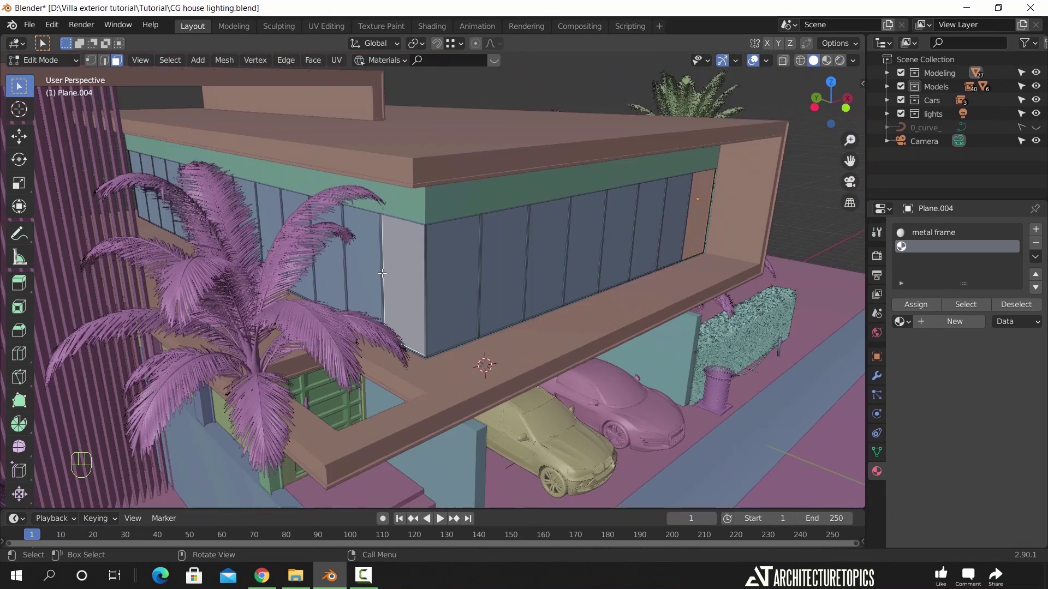
left_click(173, 63)
mouse_move(231, 206)
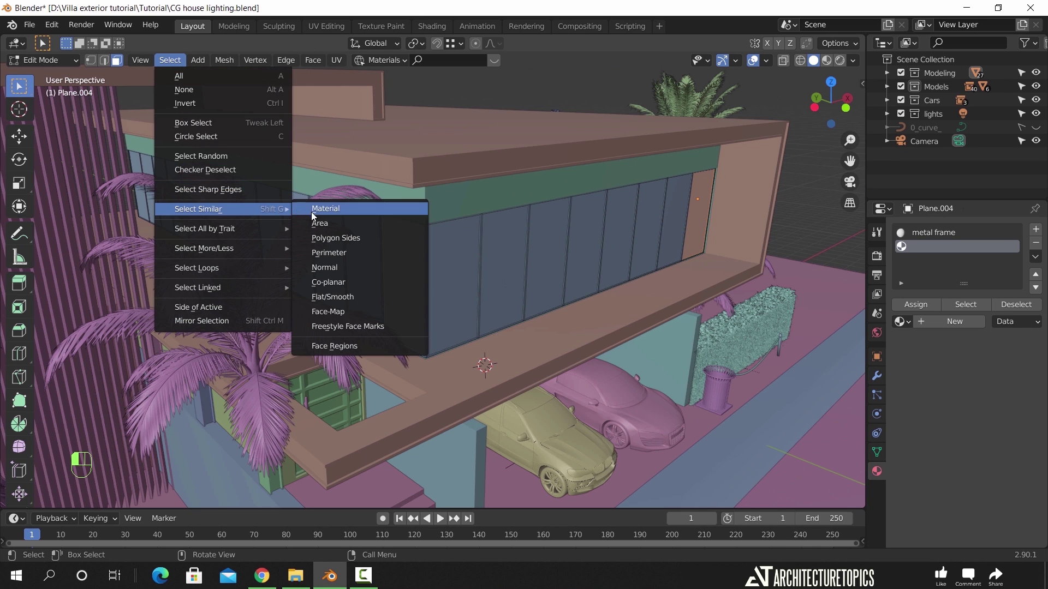
left_click(324, 252)
middle_click_drag(478, 310, 439, 284)
scroll(445, 207, "up", 5)
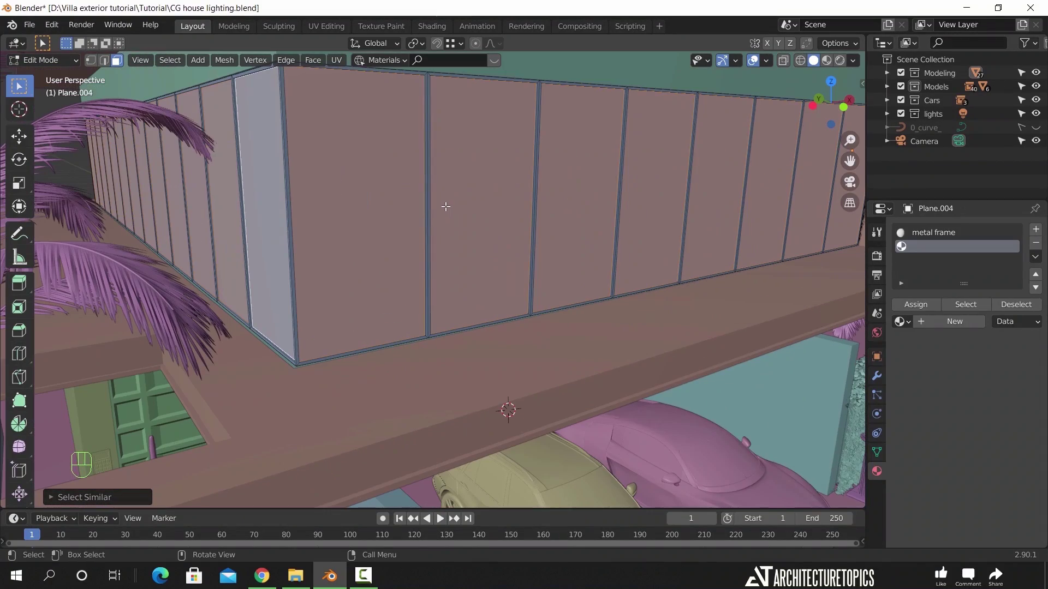
left_click(907, 304)
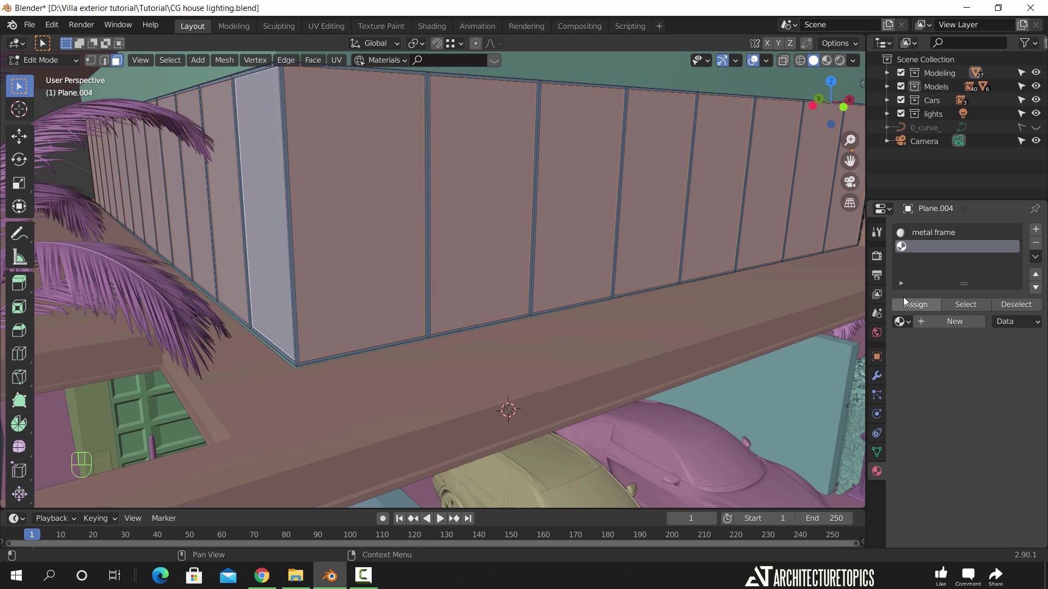
key("Tab")
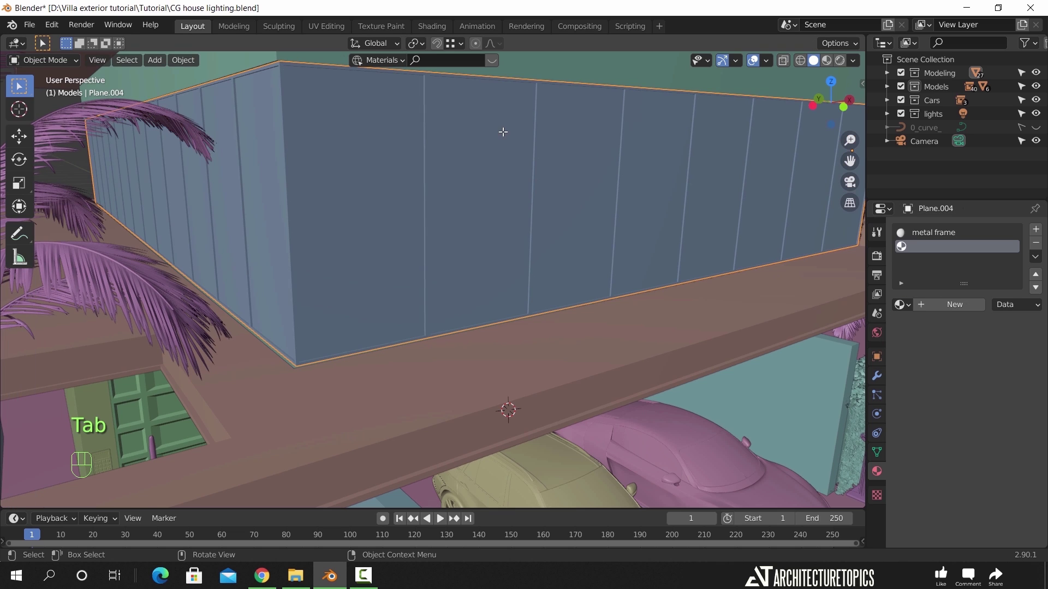
Apply the BlenderKit "EEVEE Glass Shader" material to the second slot of the upper-floor window wall, then hide the asset bar
left_click(492, 61)
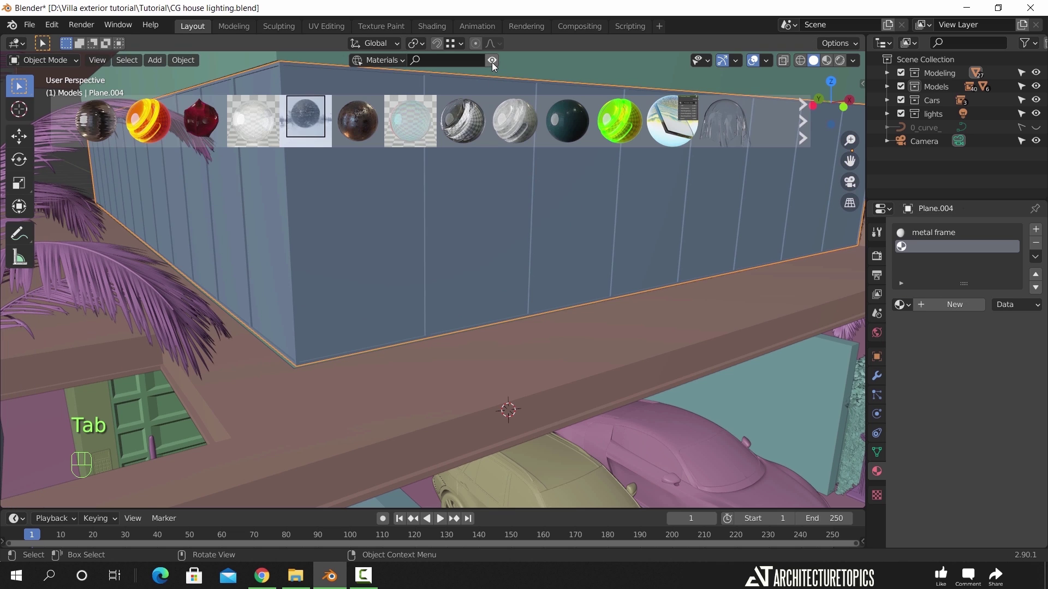
mouse_move(260, 114)
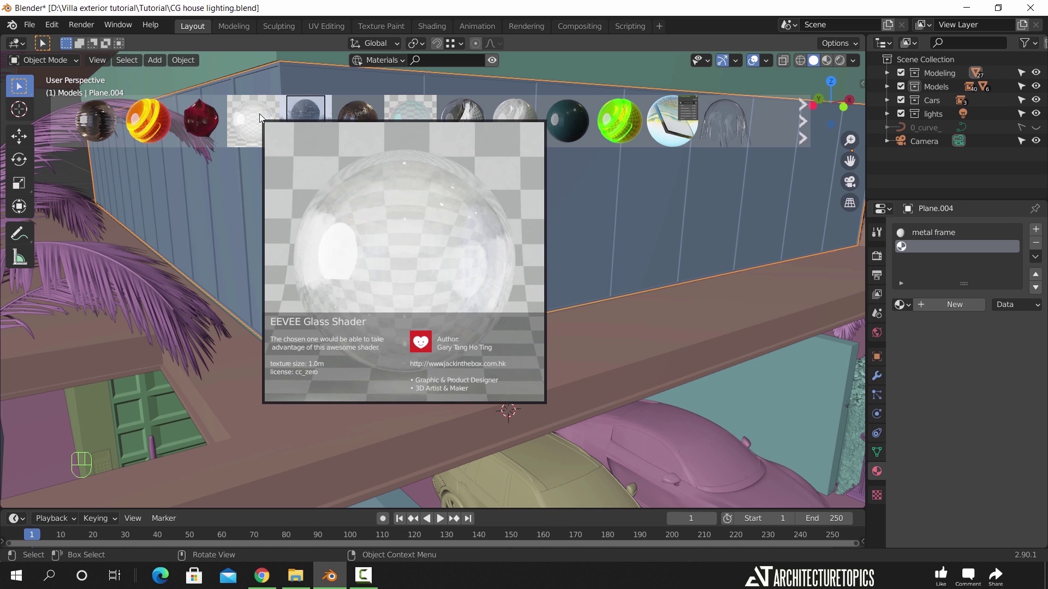
left_click_drag(254, 114, 385, 250)
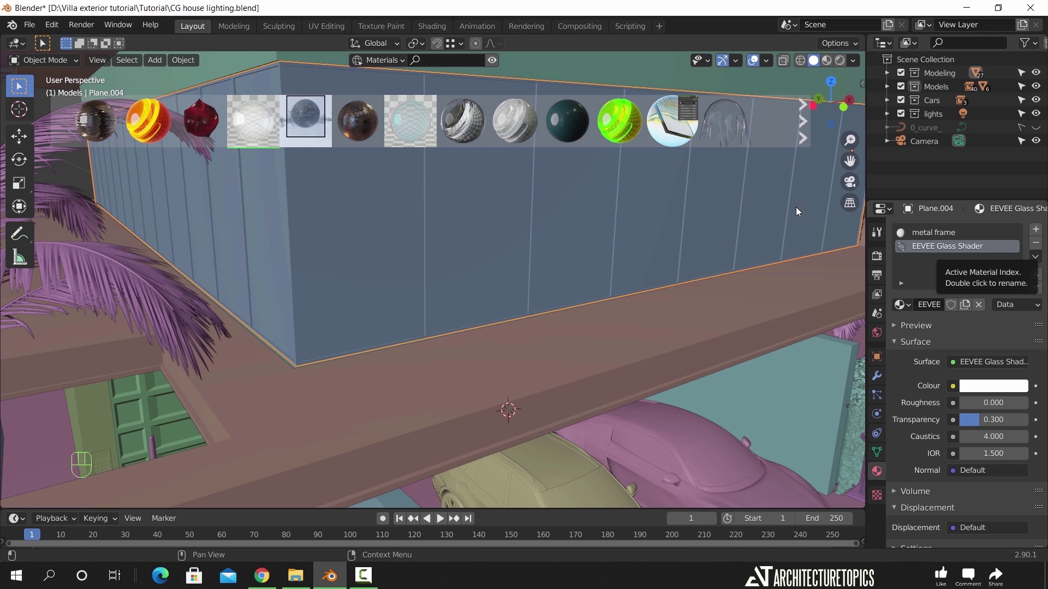
left_click(492, 60)
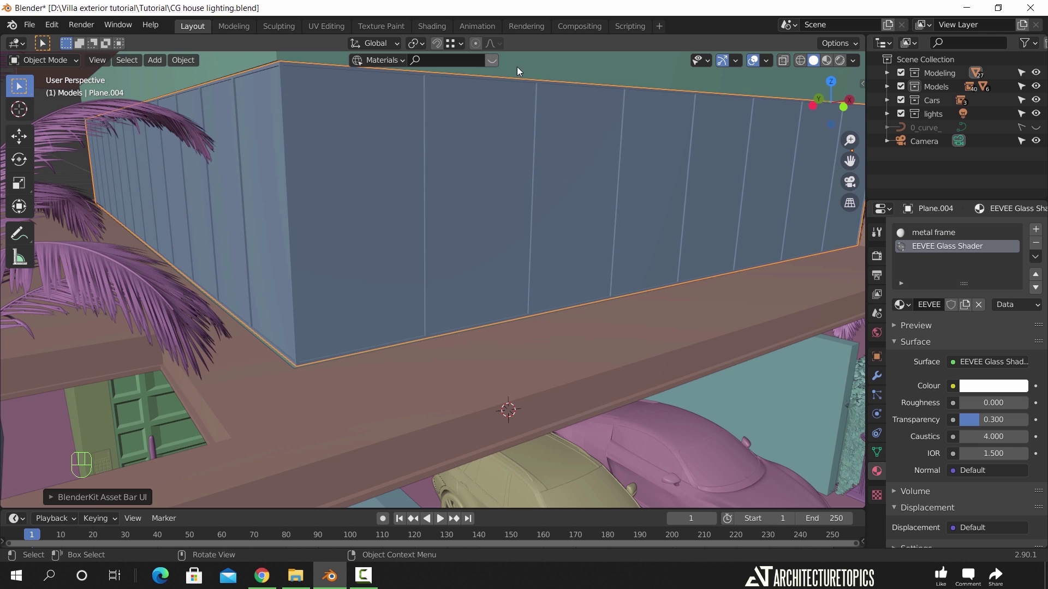
Show the scene in Material Preview shading and set the glass material's colour to black and its transparency to 0
left_click(828, 61)
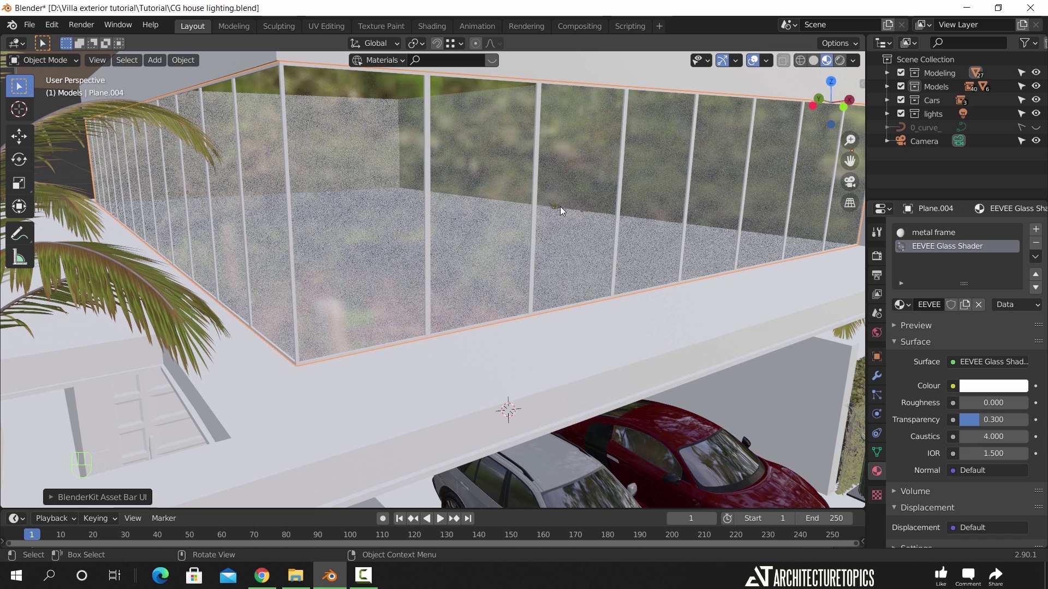
left_click(987, 389)
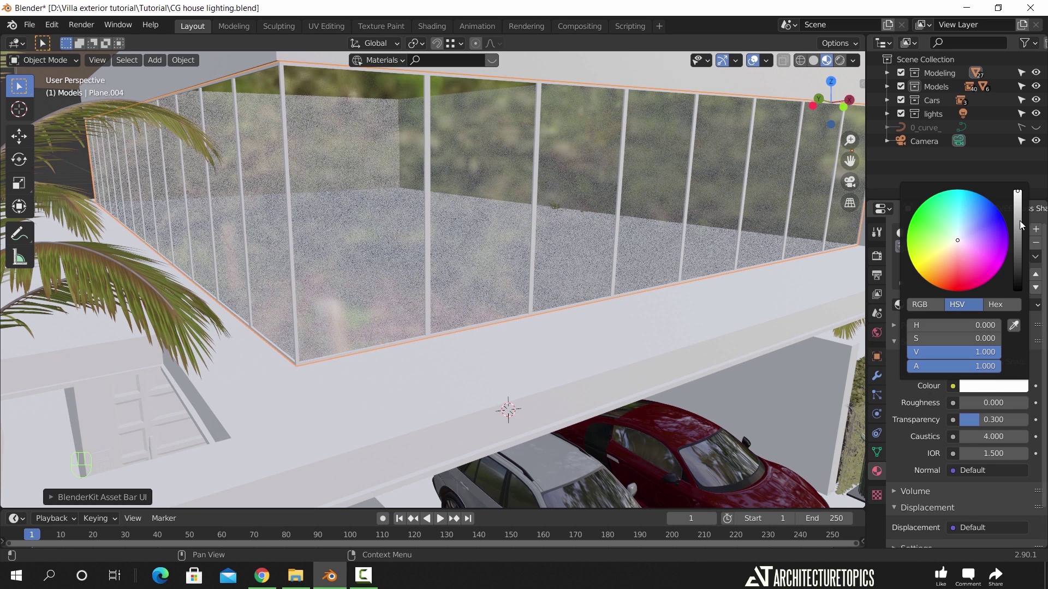
left_click_drag(1018, 194, 1017, 287)
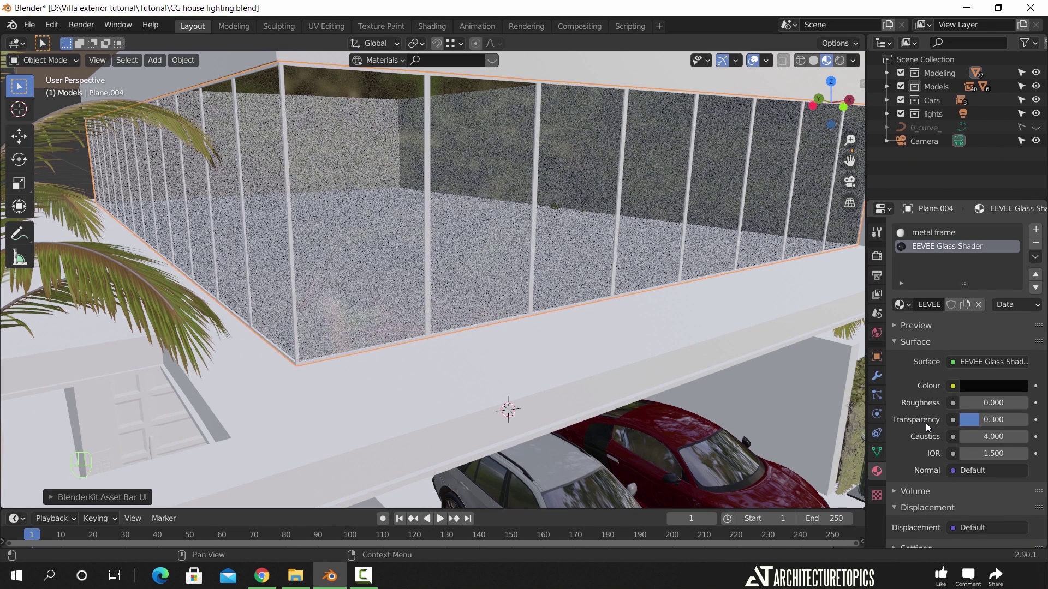
left_click_drag(978, 421, 928, 421)
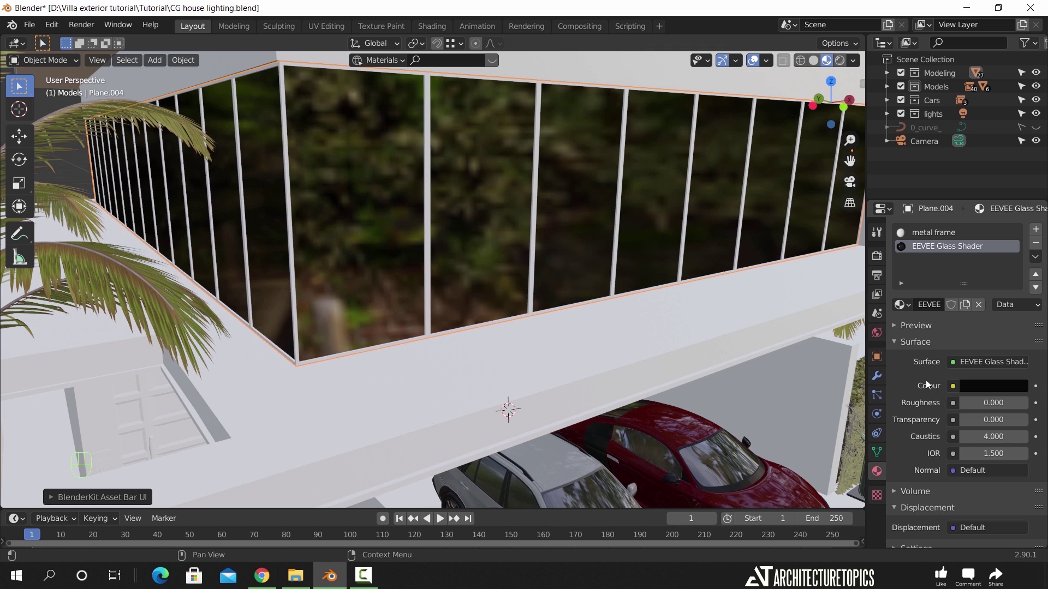
Change the surface shader of the "metal frame" material to Glossy BSDF
left_click(931, 235)
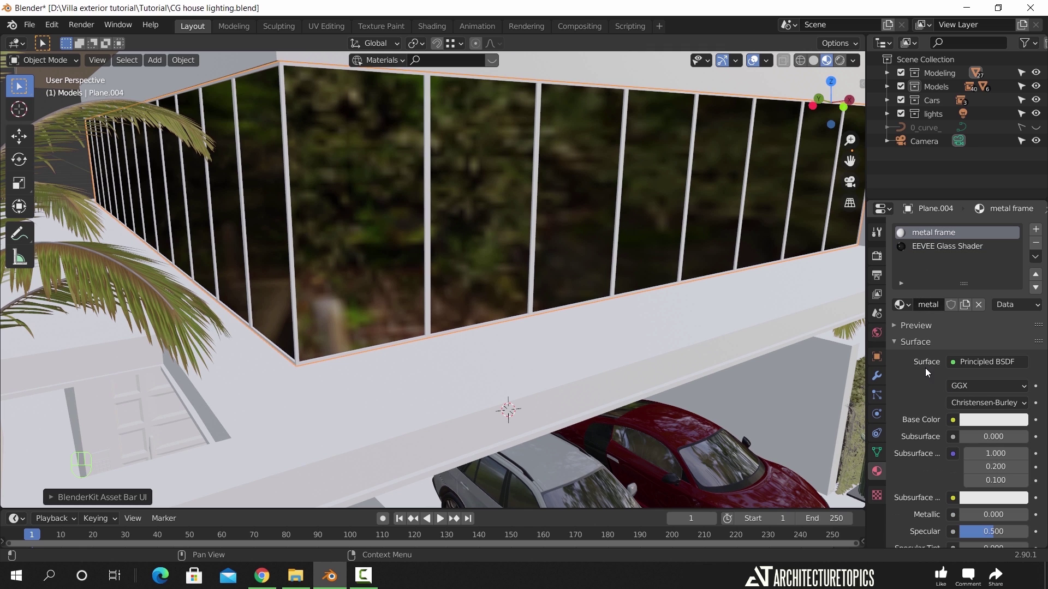
left_click(982, 360)
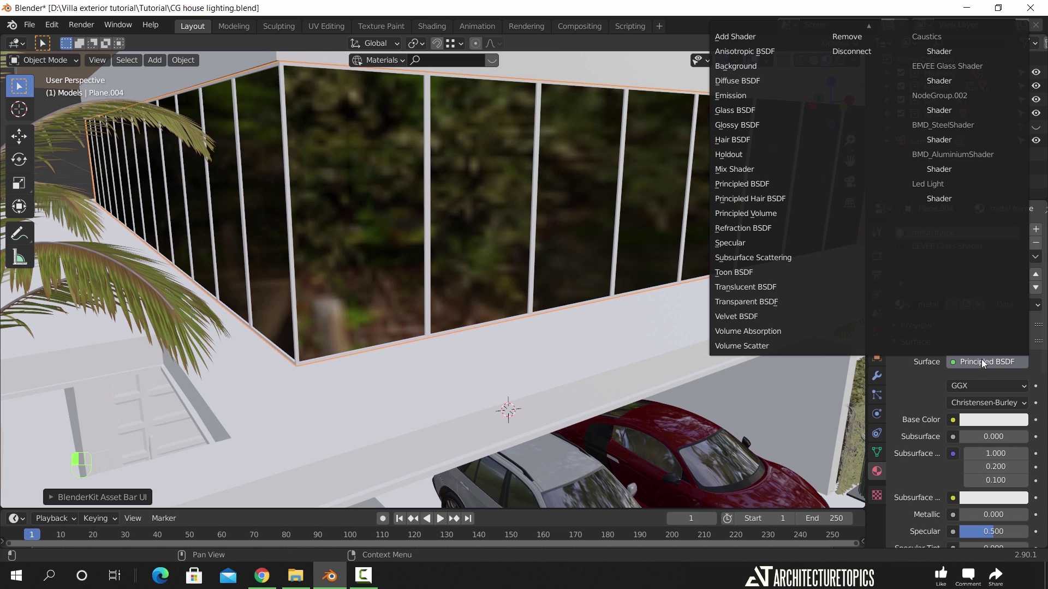
left_click(775, 129)
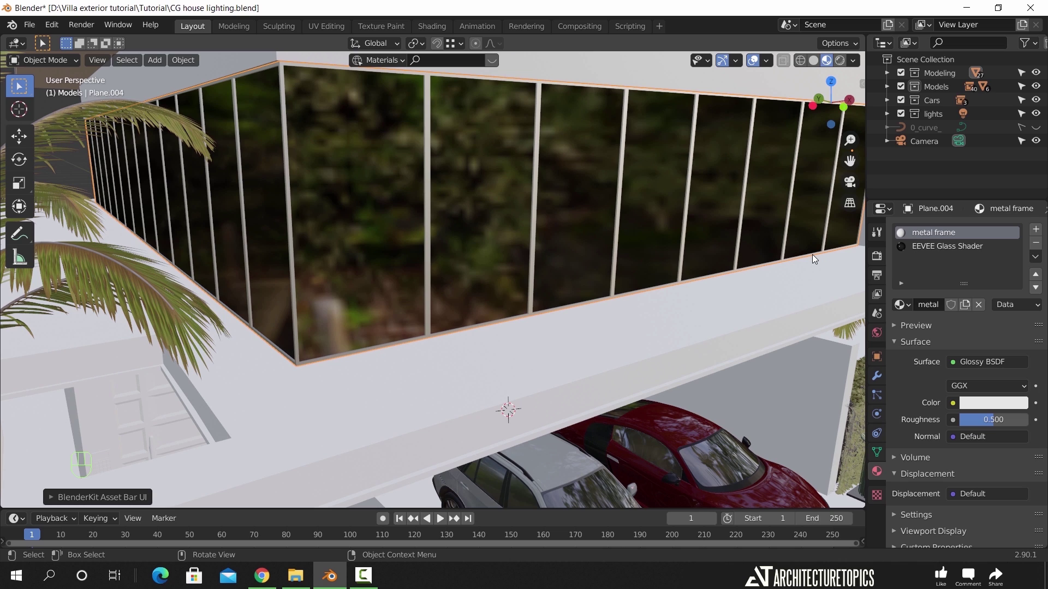
Set the "metal frame" colour to a grey with value 0.406 and its roughness to 0.25, with the material preview shown
left_click(977, 407)
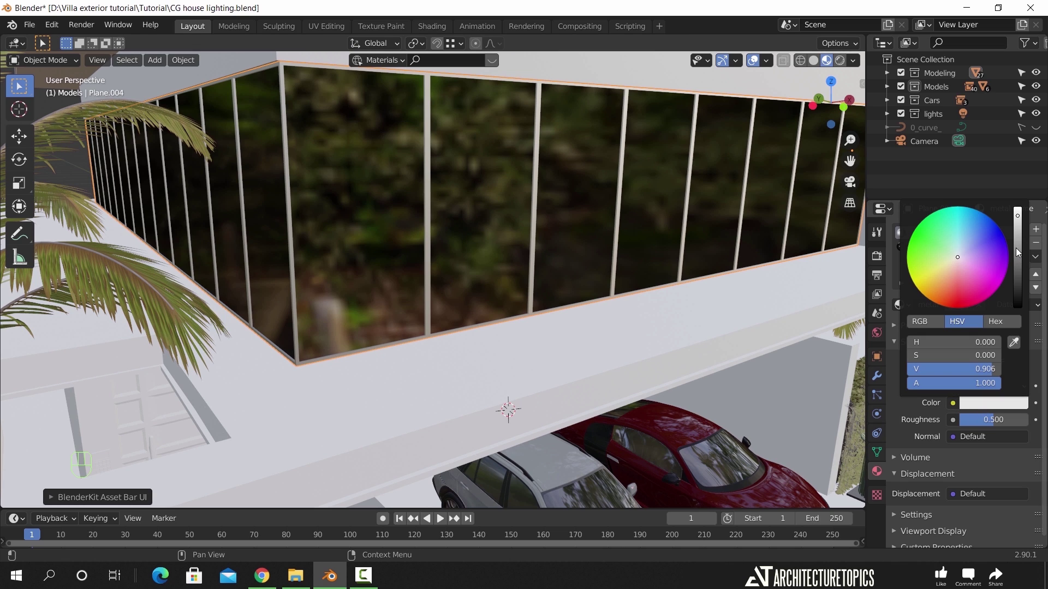
left_click_drag(1016, 248, 1018, 266)
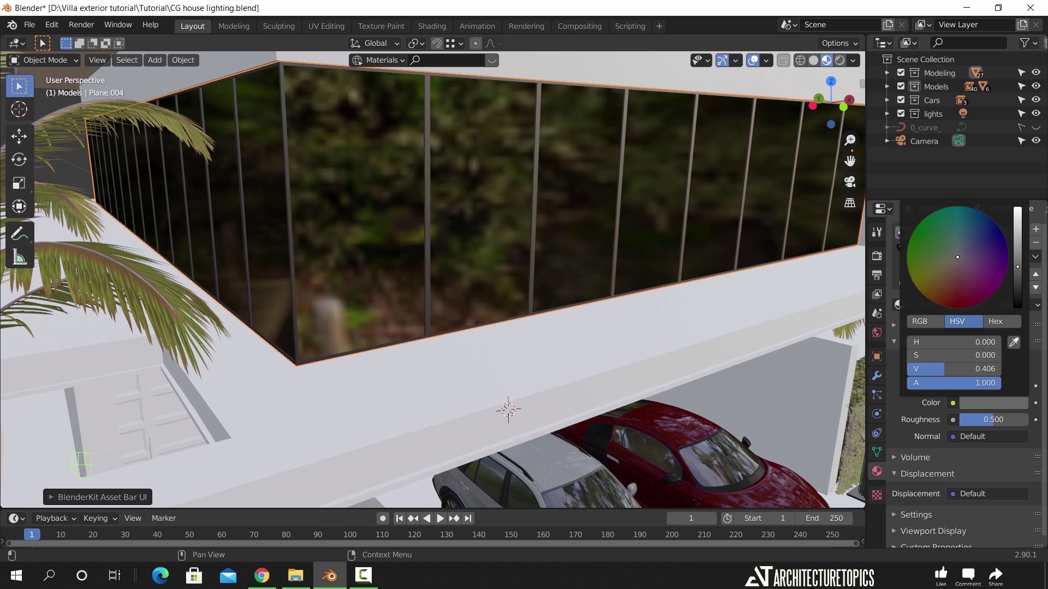
left_click(977, 420)
type("0.25")
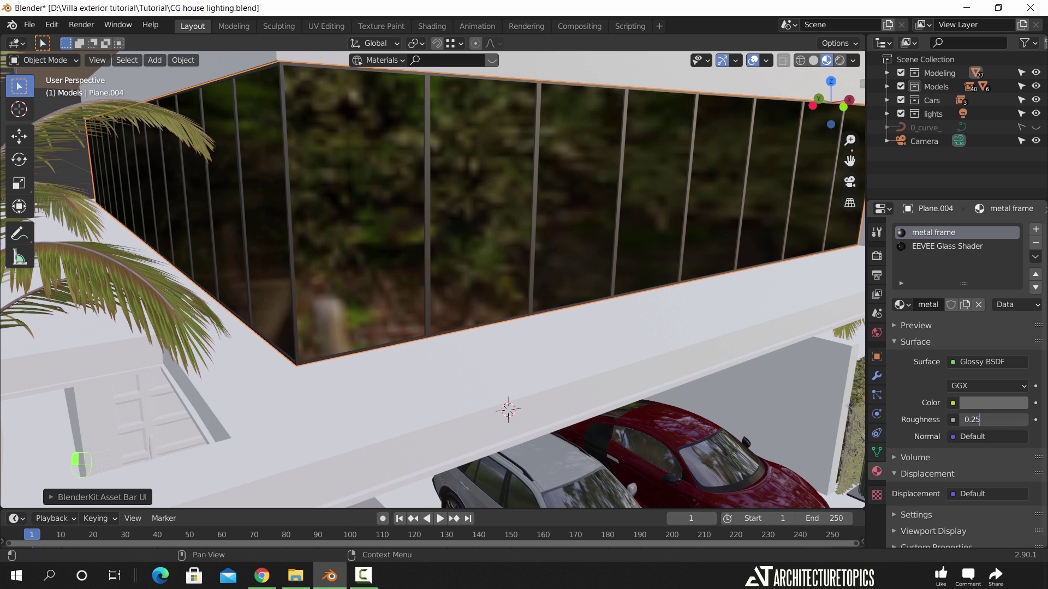
key("Return")
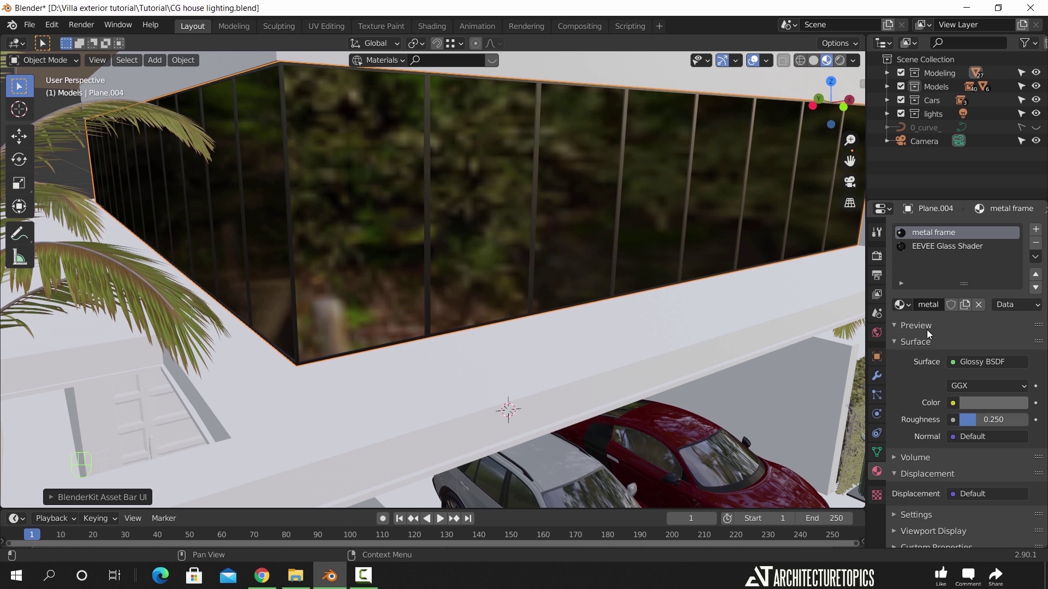
left_click(927, 328)
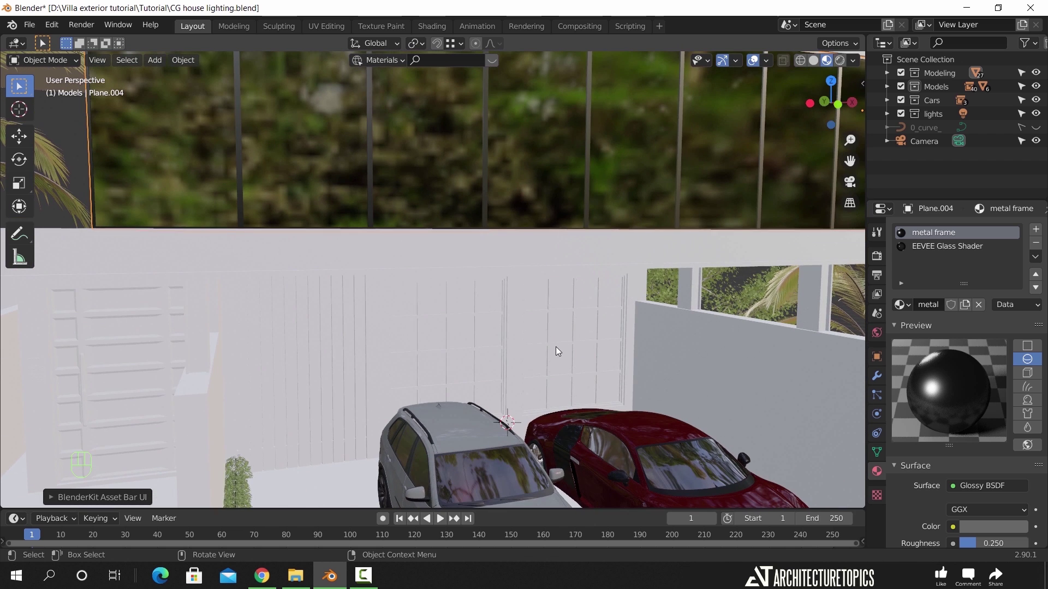
left_click(555, 346)
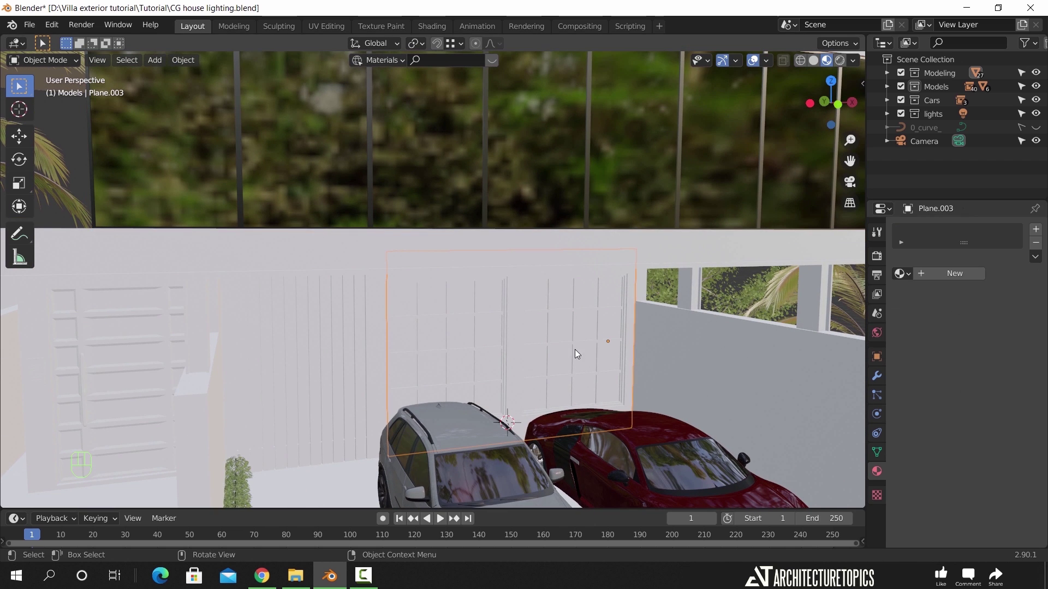
left_click(902, 273)
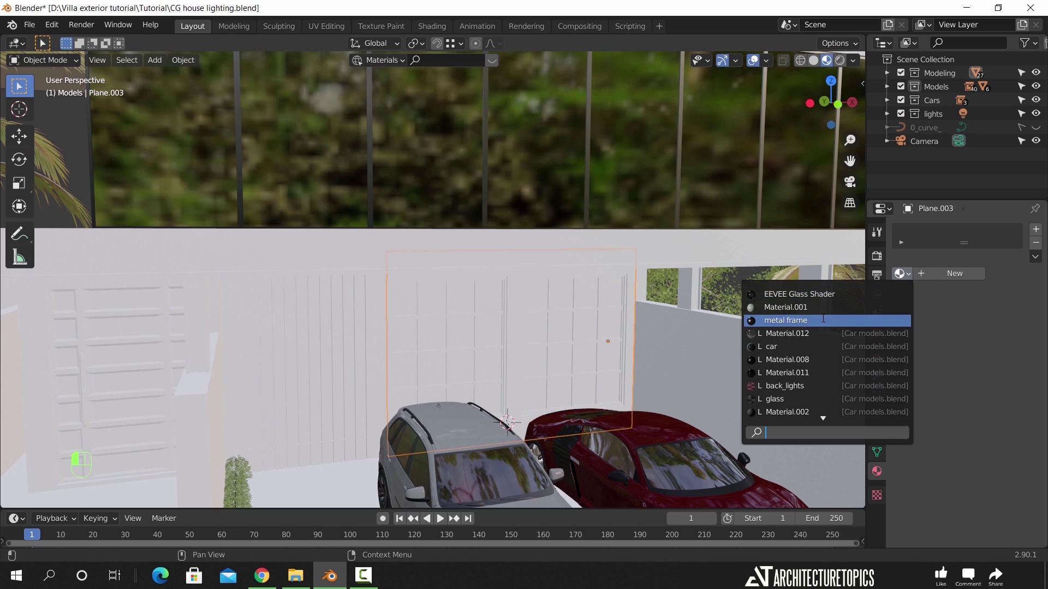
left_click(787, 320)
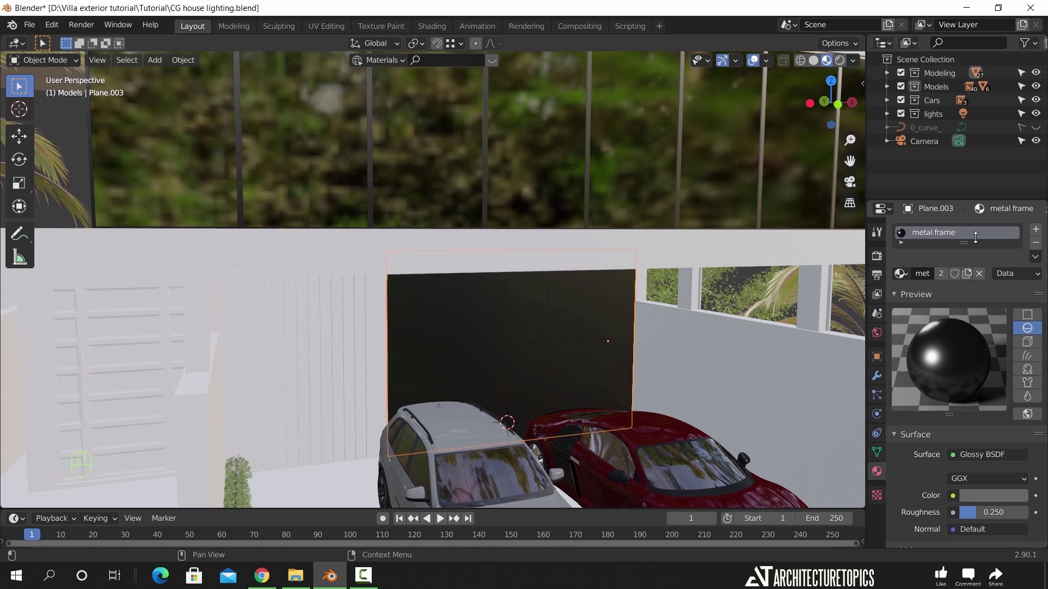
left_click(1036, 232)
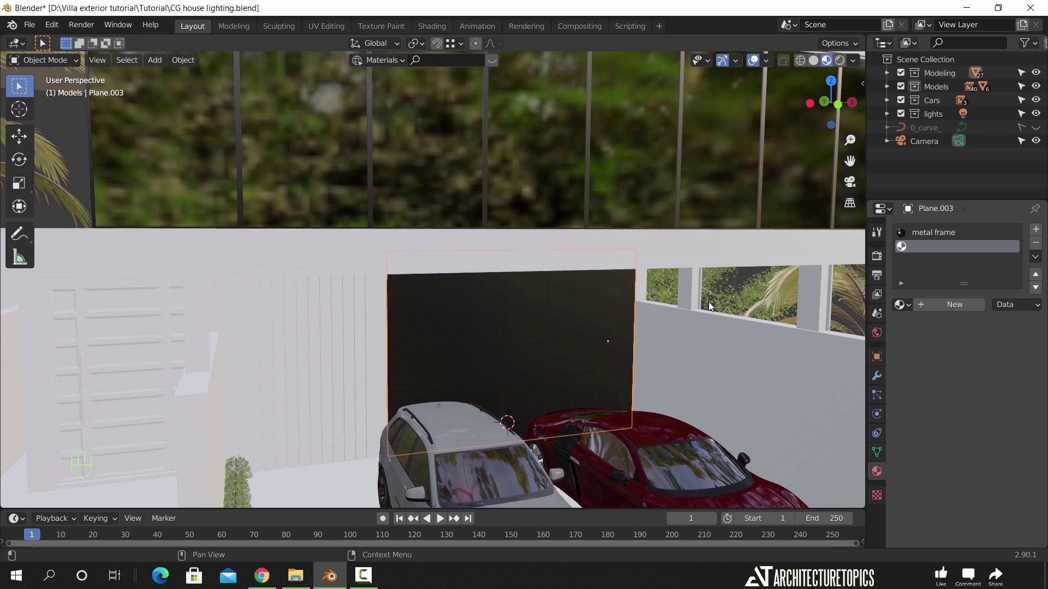
key("Tab")
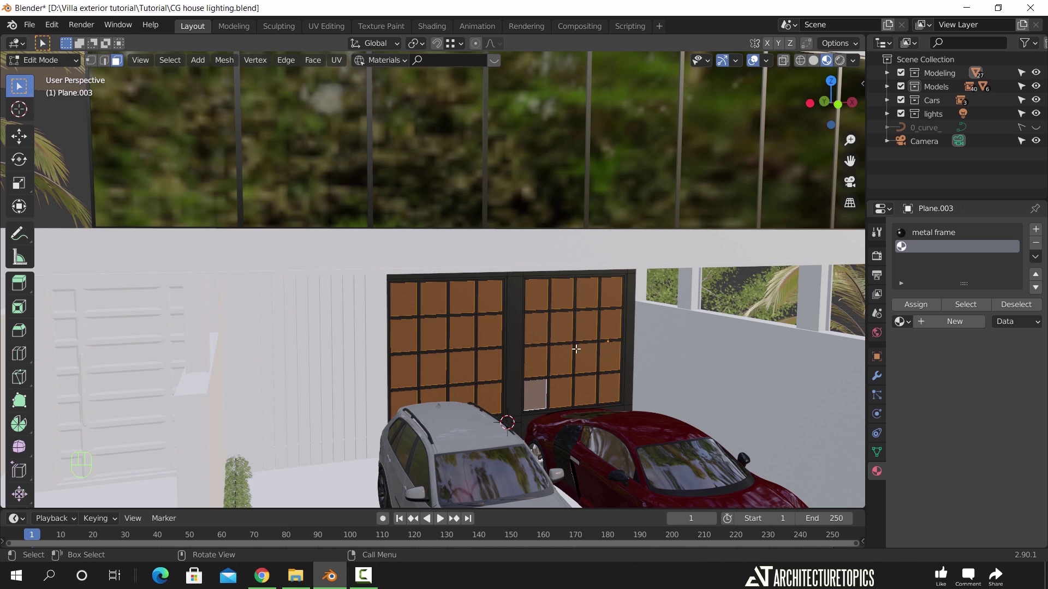
middle_click_drag(543, 342, 542, 315)
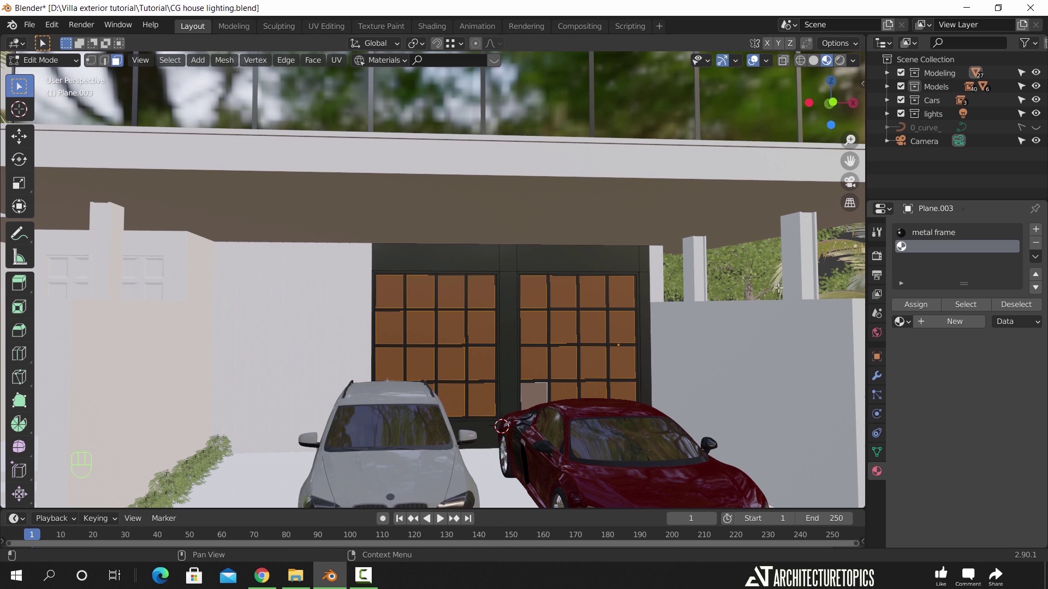
key("Tab")
left_click(1036, 243)
left_click(1036, 243)
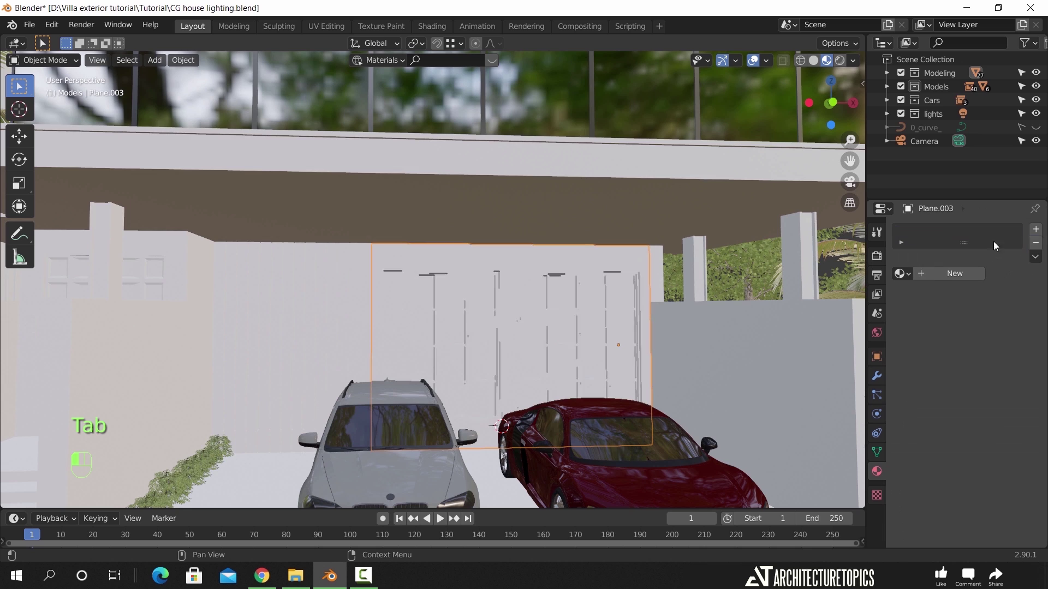
Create a new material named "wall" on the selected window wall behind the cars
left_click(964, 274)
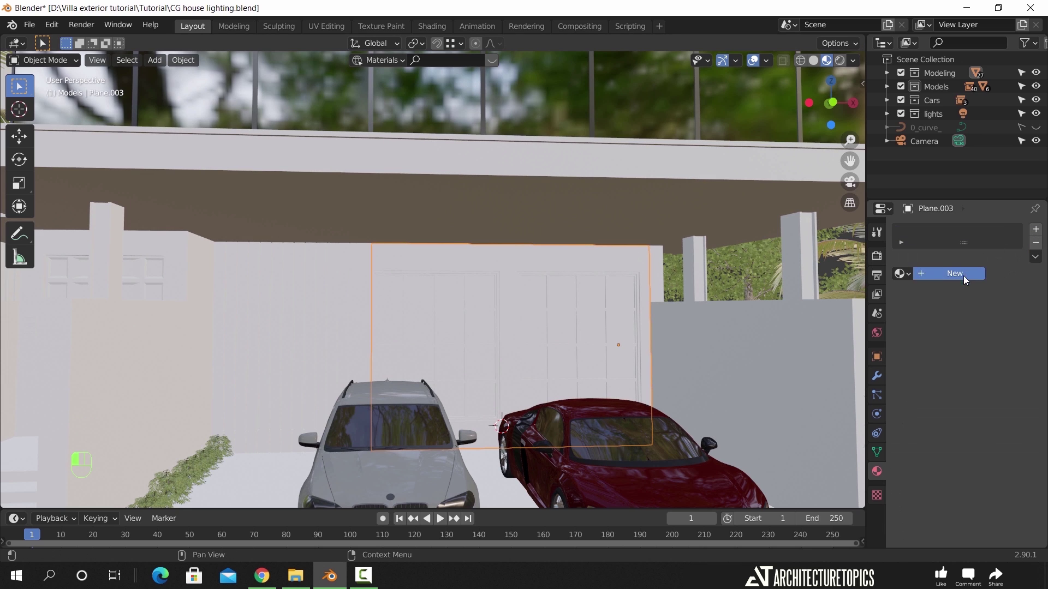
left_click(931, 274)
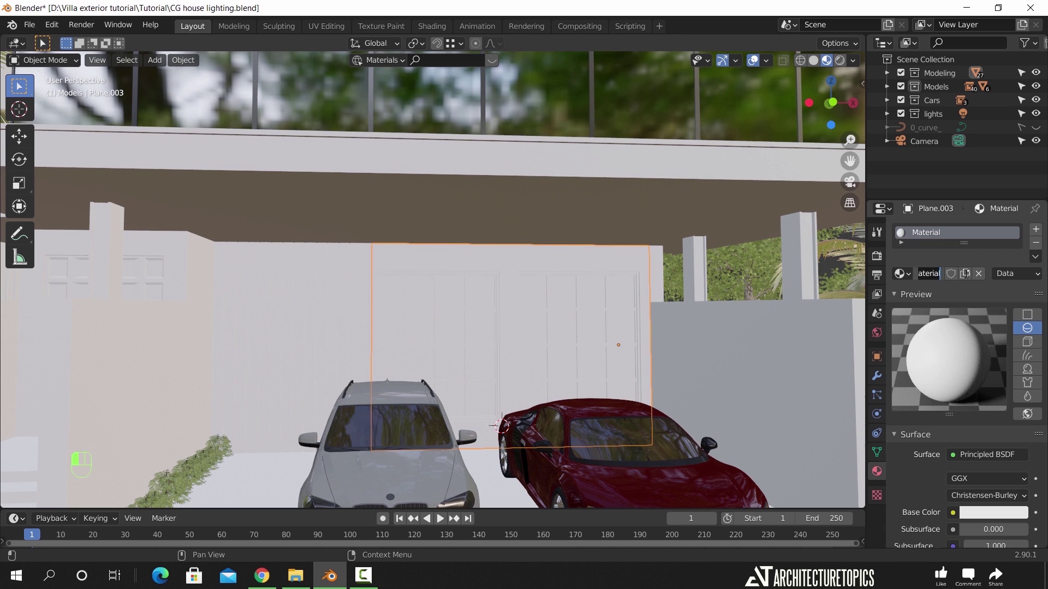
type("wall")
key("Return")
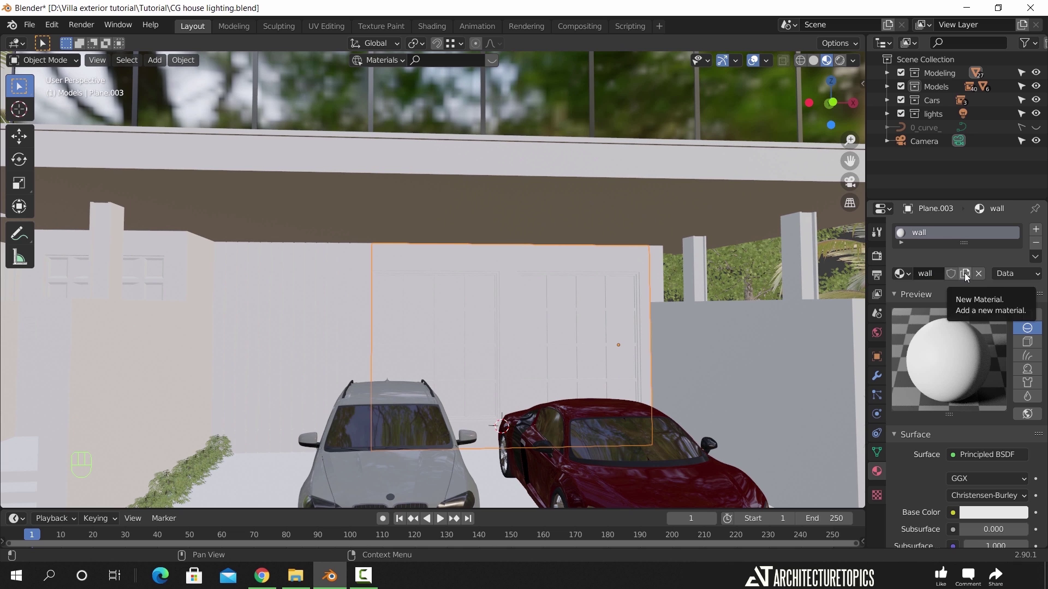
Add a second material slot to the window wall, give it the EEVEE Glass Shader and assign it to the selected panes
left_click(1034, 230)
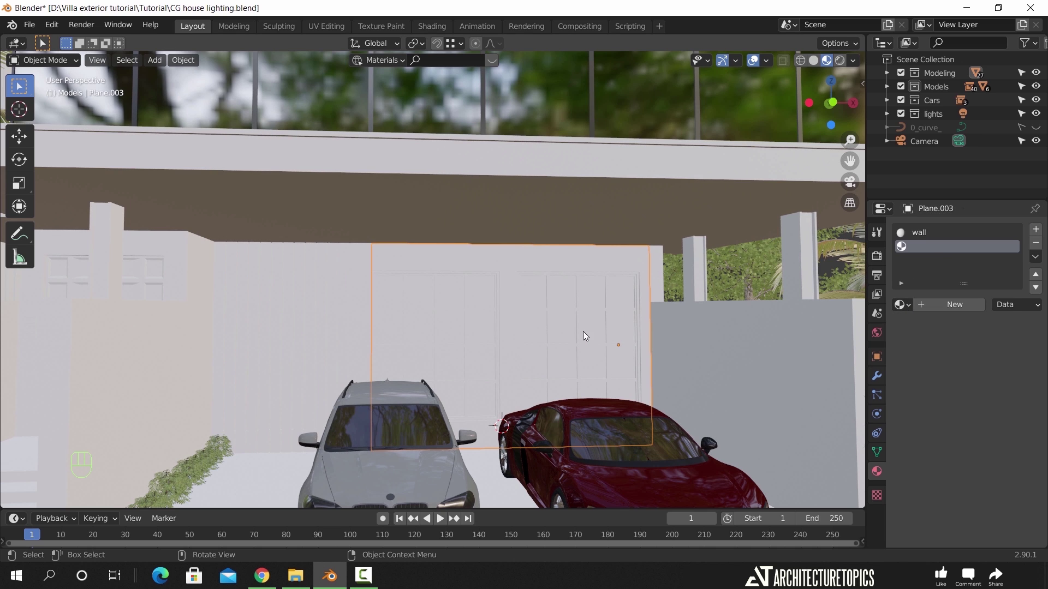
key("Tab")
scroll(614, 335, "up", 4)
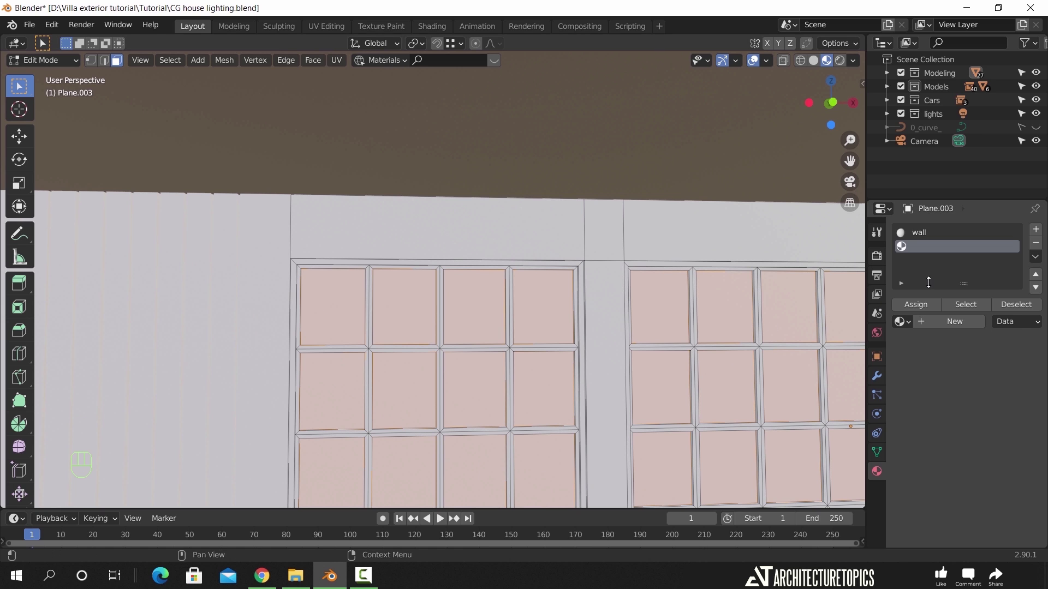
left_click(901, 321)
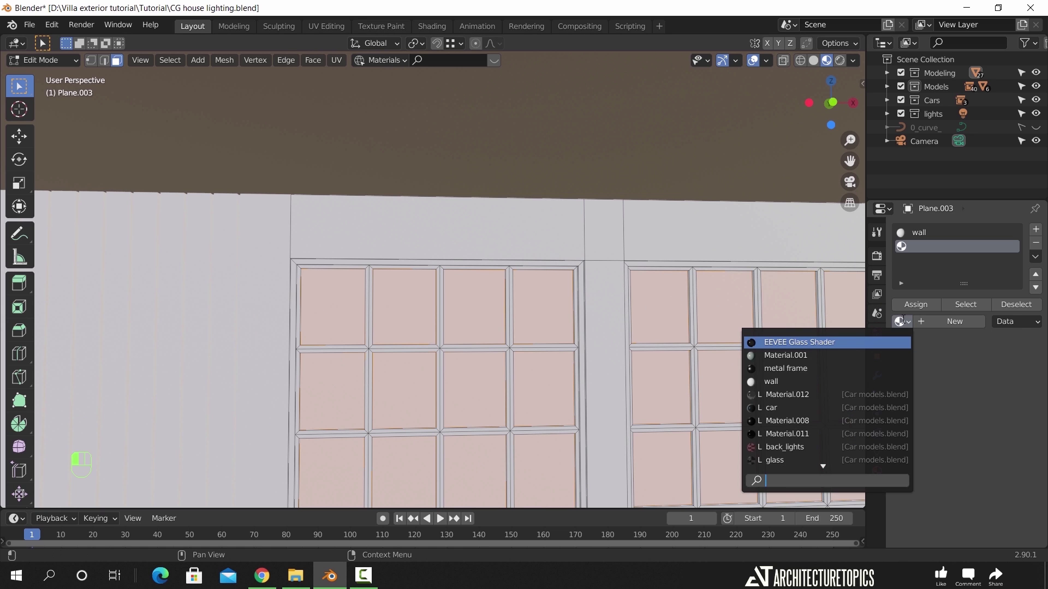
left_click(848, 341)
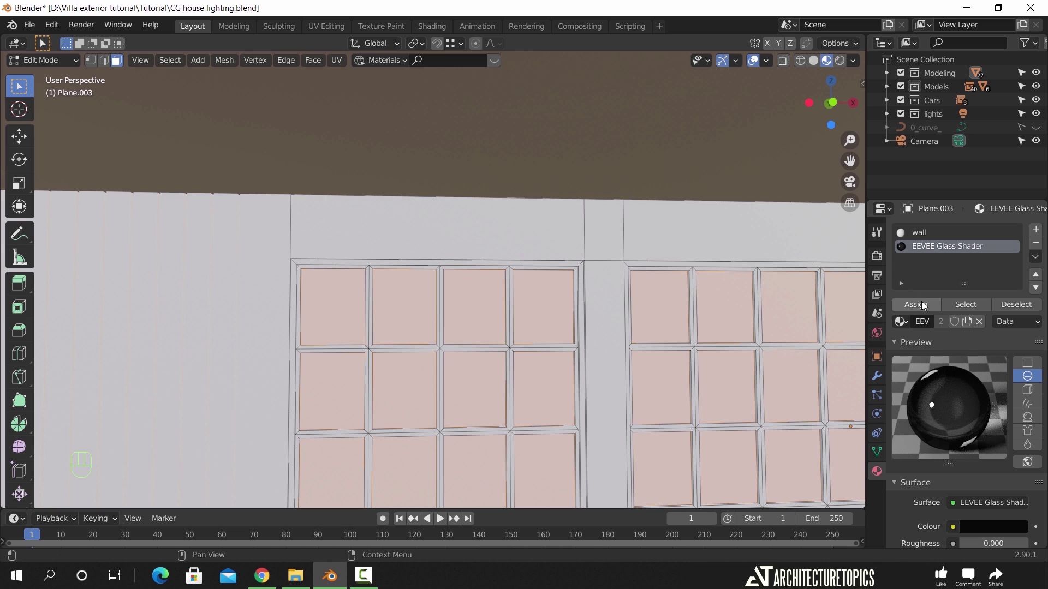
left_click(923, 305)
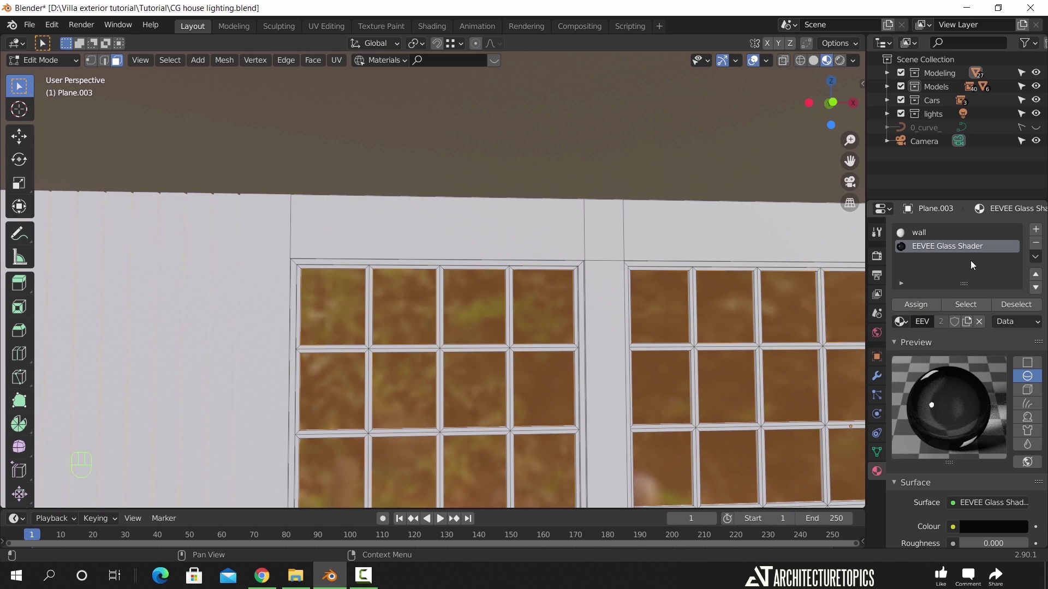
Add a third material slot to the window wall and give it the existing "metal frame" material
left_click(1036, 229)
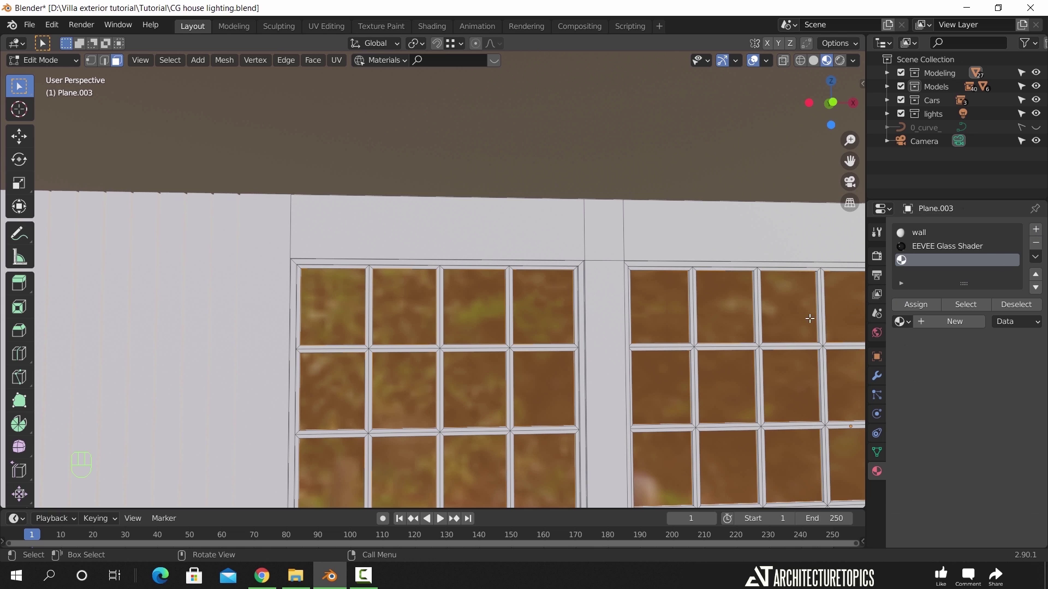
left_click(901, 321)
left_click(833, 368)
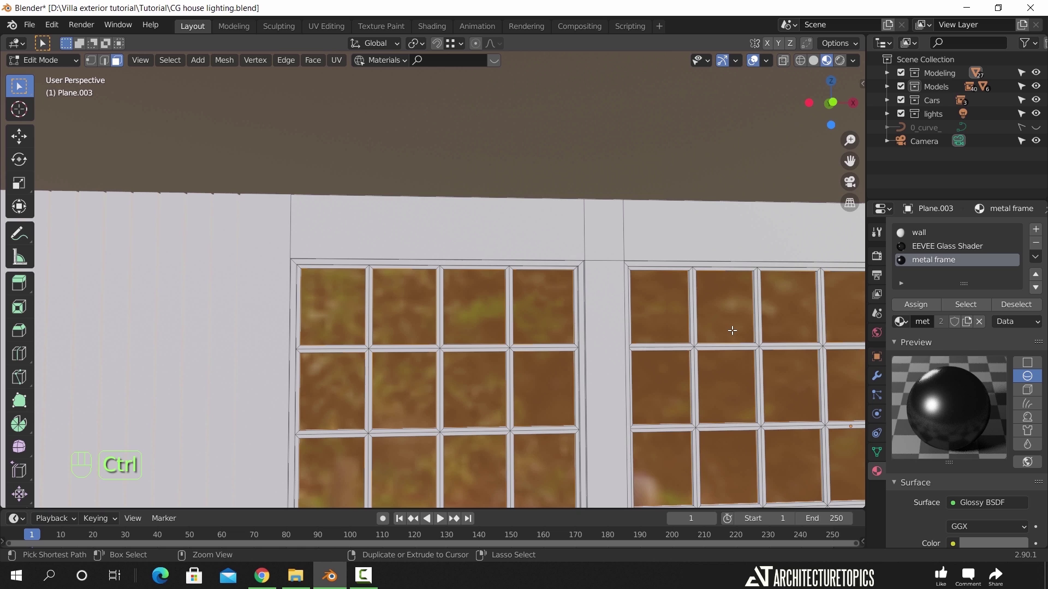
Grow the pane selection to cover the window frames, deselect the glass faces and assign "metal frame" to the remaining faces
key("ctrl+KP_Add")
key("ctrl+KP_Add")
key("ctrl+KP_Add")
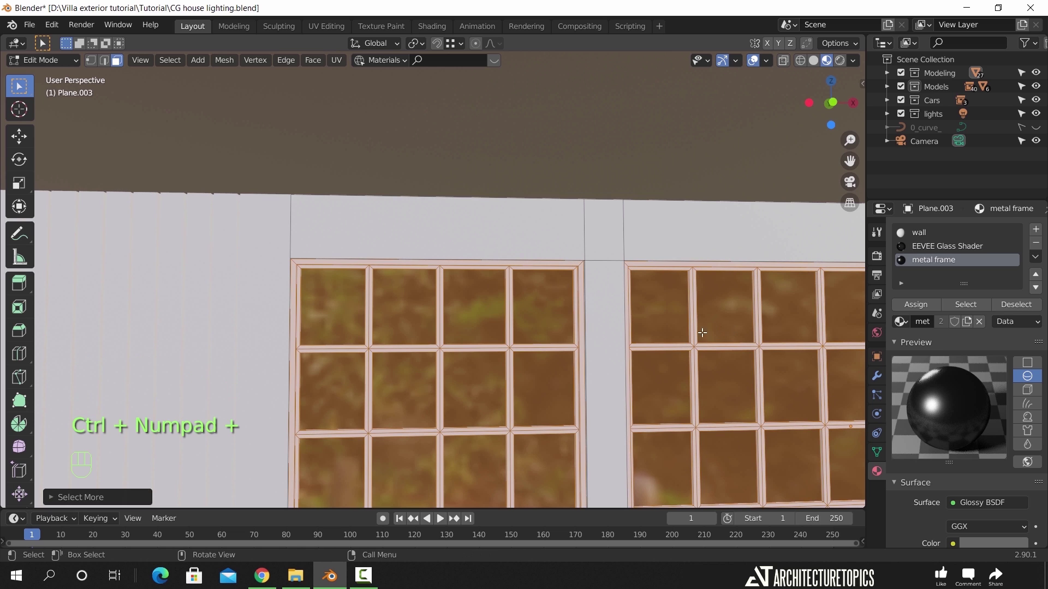
left_click(942, 246)
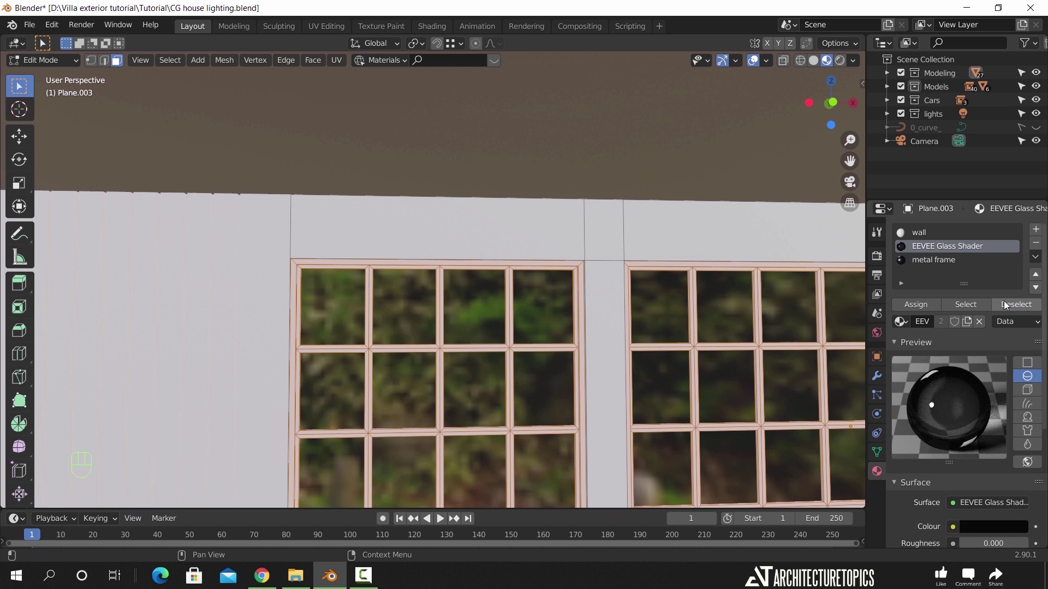
left_click(939, 260)
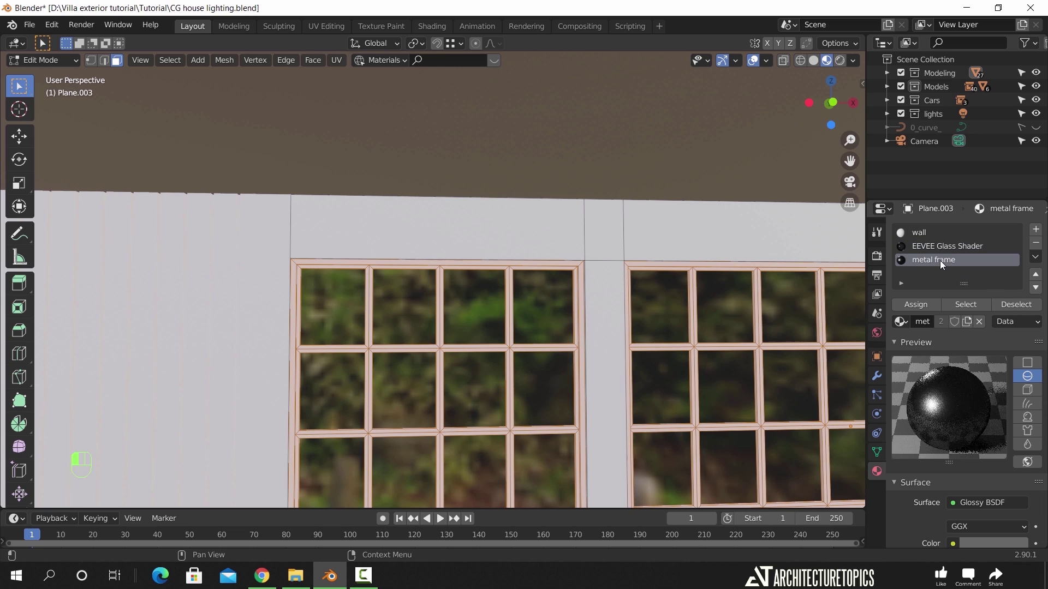
left_click(928, 304)
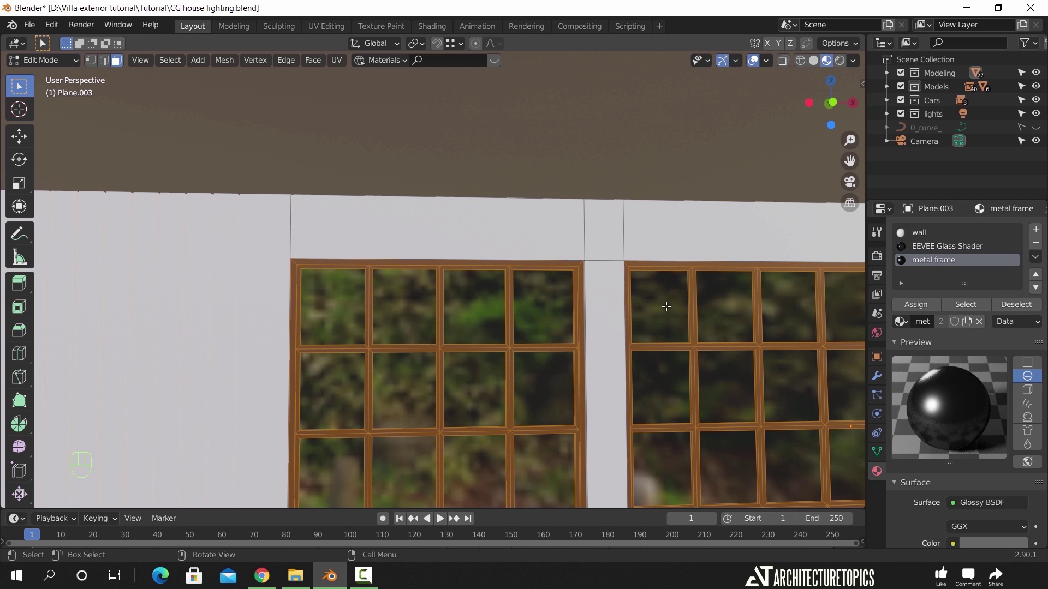
key("Tab")
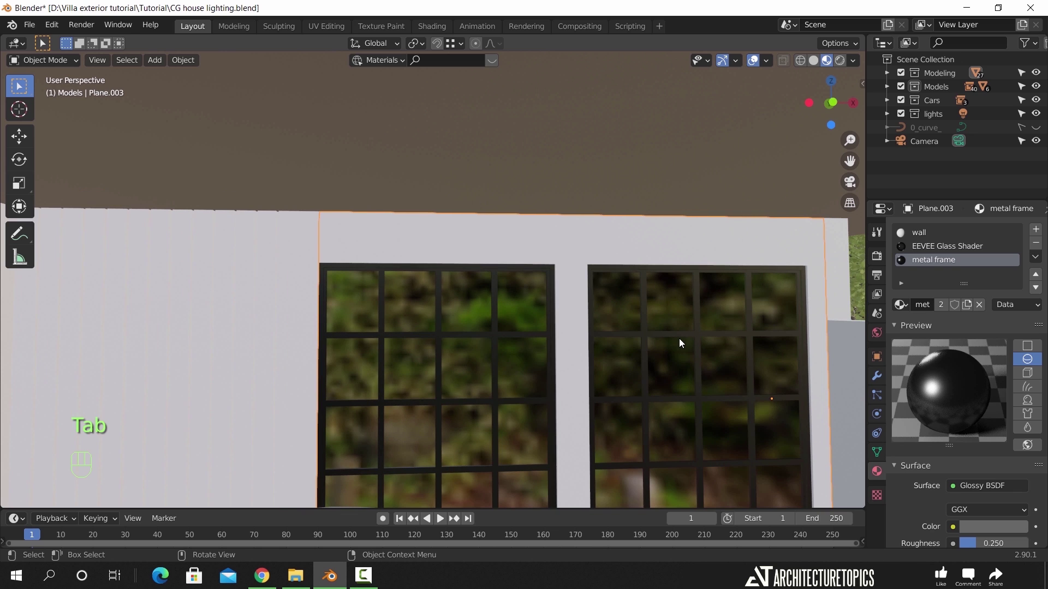
Unhide the upper-floor facade slats and show the villa through the camera in rendered shading
scroll(679, 336, "down", 2)
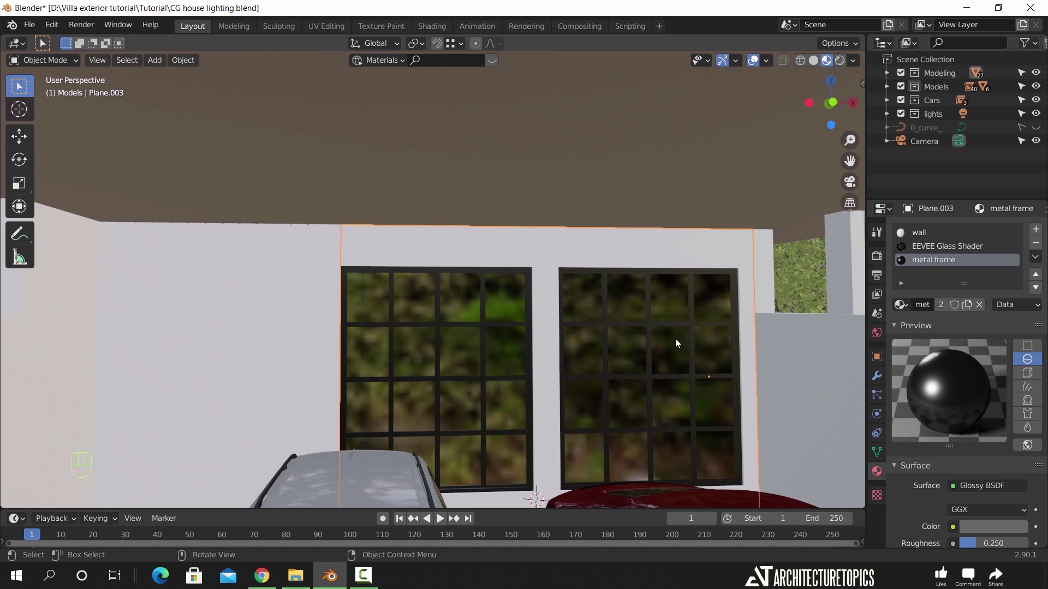
middle_click_drag(676, 343, 649, 352)
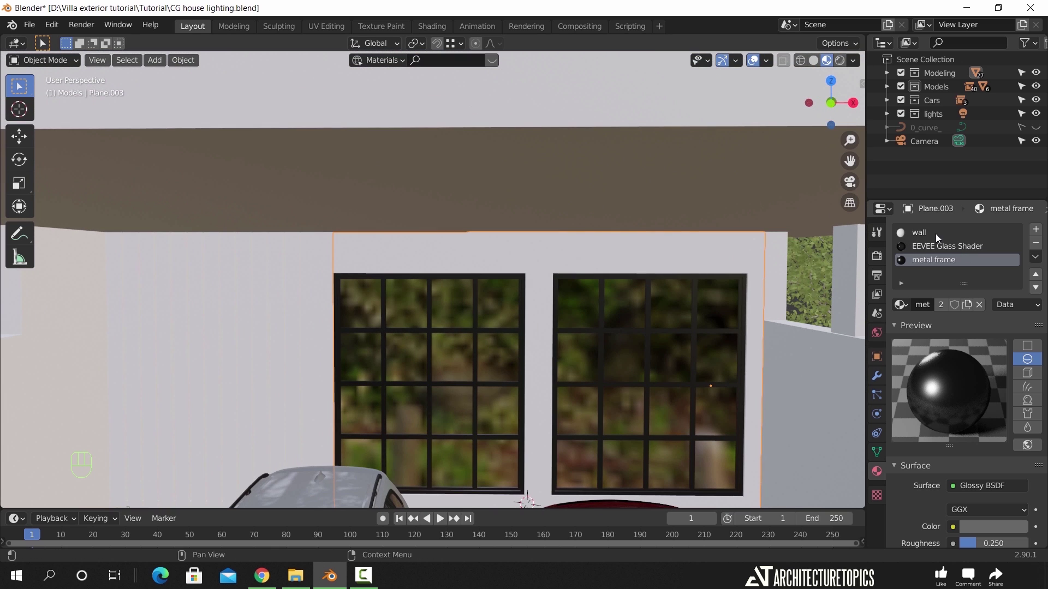
scroll(519, 297, "down", 6)
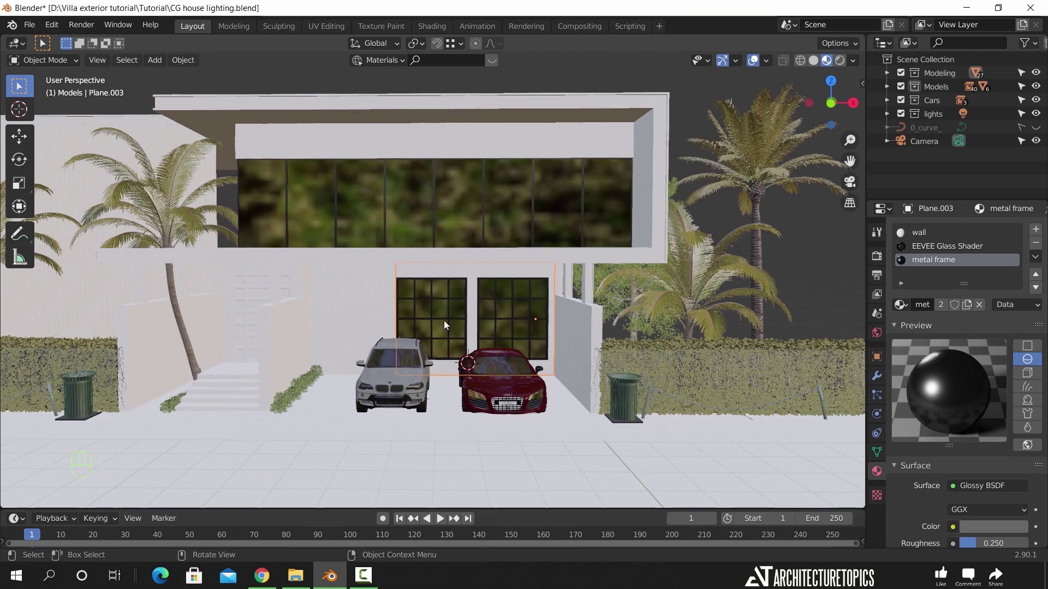
middle_click_drag(376, 325, 411, 330)
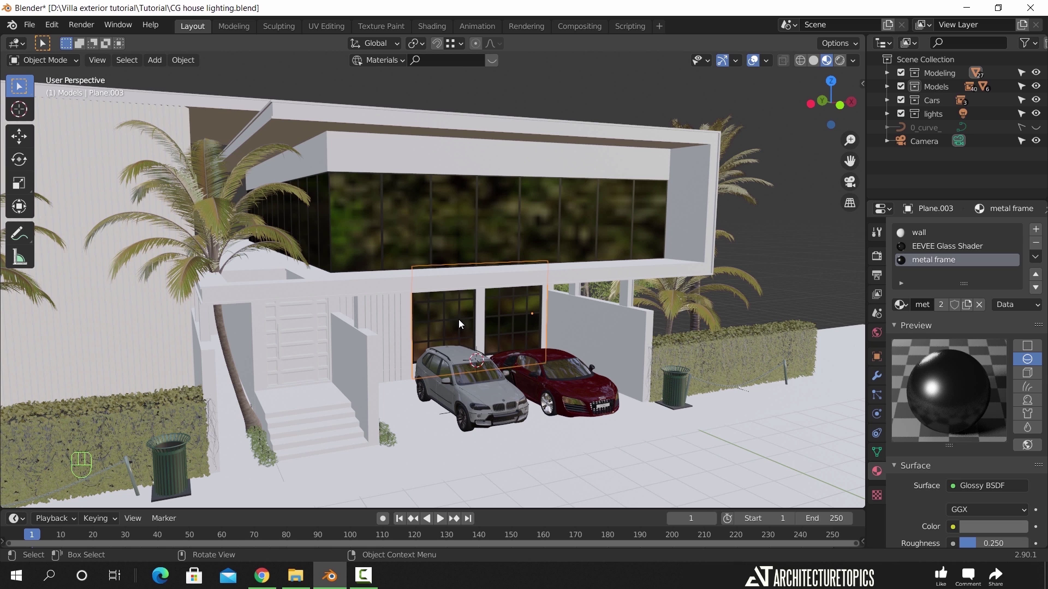
key("alt+h")
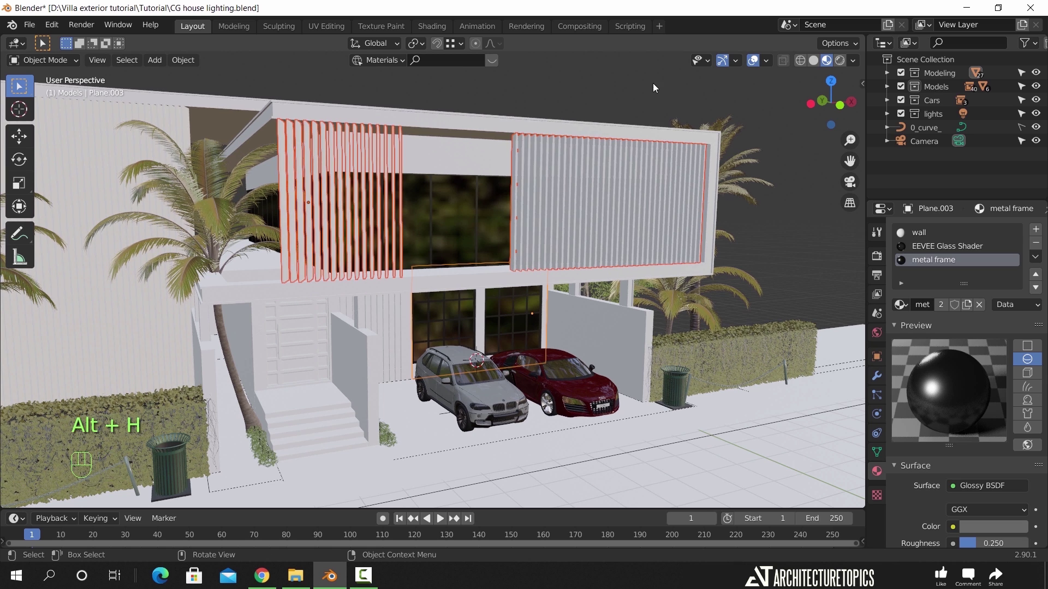
left_click(653, 82)
key("KP_0")
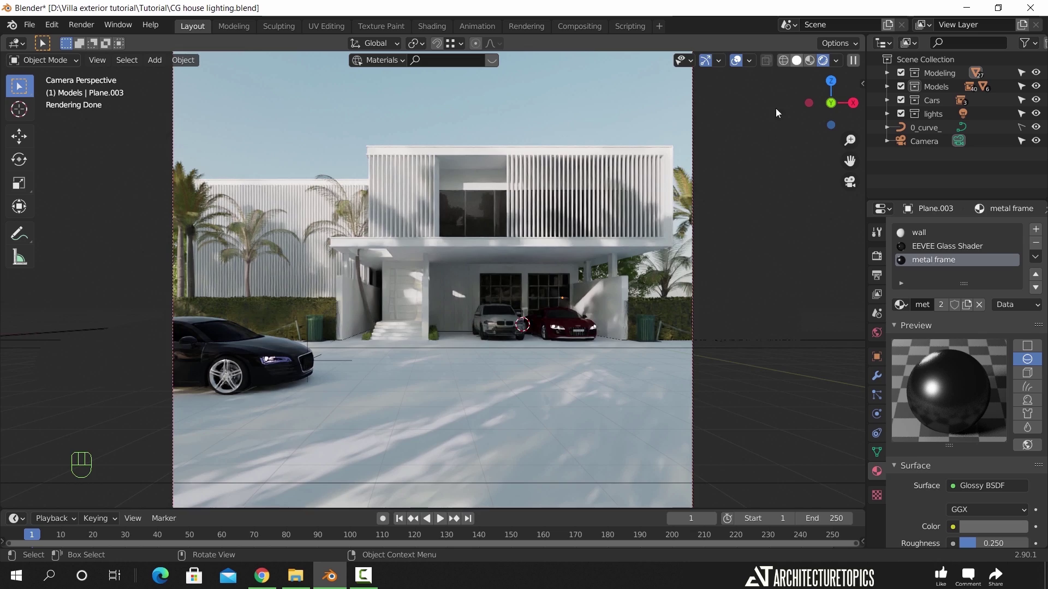
In solid shading, move the big palm on the villa's right side across the ground plane to the camera frame's edge and rescale it
left_click(796, 60)
left_click(716, 202)
key("g")
key("shift+z")
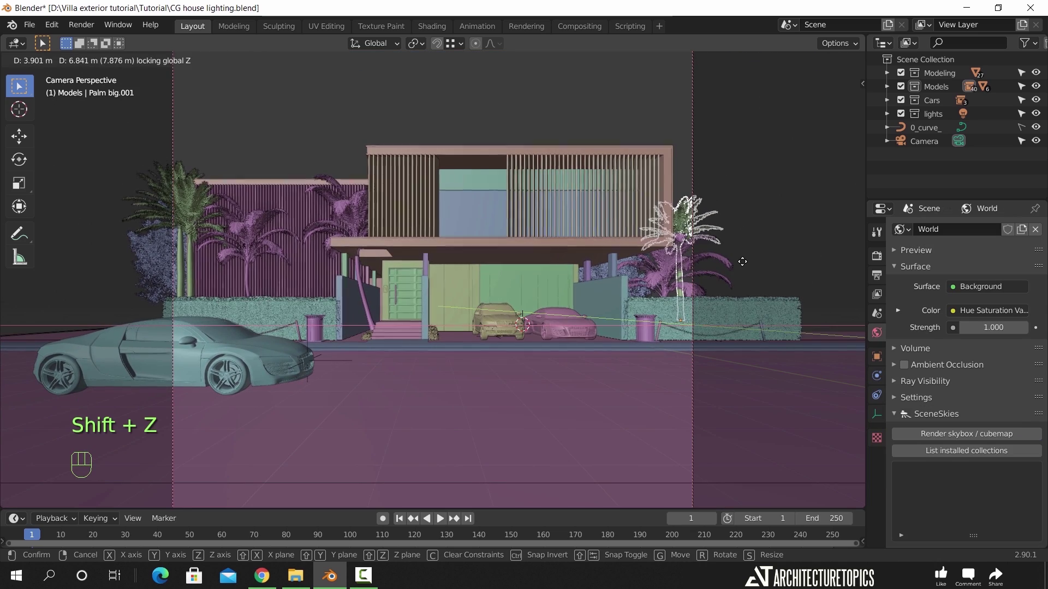
left_click(748, 263)
key("s")
left_click(765, 250)
left_click(766, 250)
Move the shadow tree behind the right boundary wall across the ground plane and adjust its position along the X axis
left_click(601, 270)
key("g")
key("shift+z")
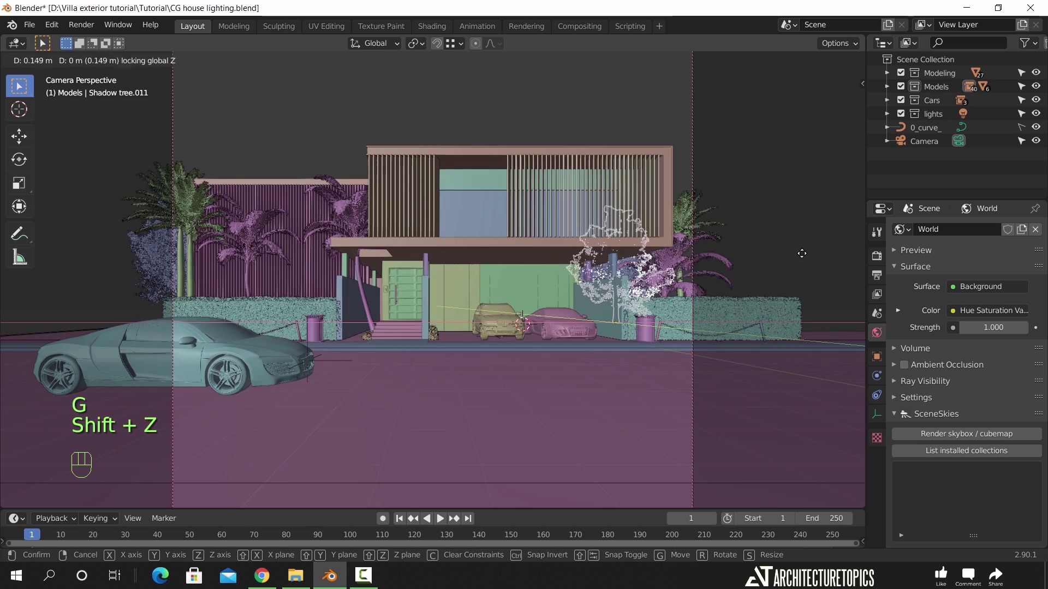
left_click(804, 252)
key("g")
key("x")
left_click(804, 243)
left_click(804, 244)
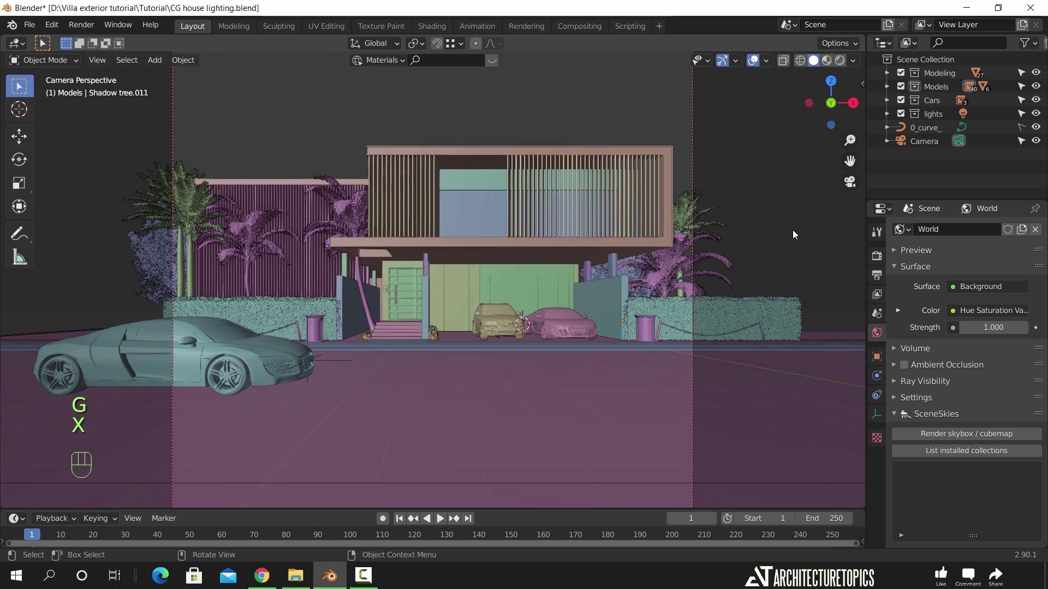